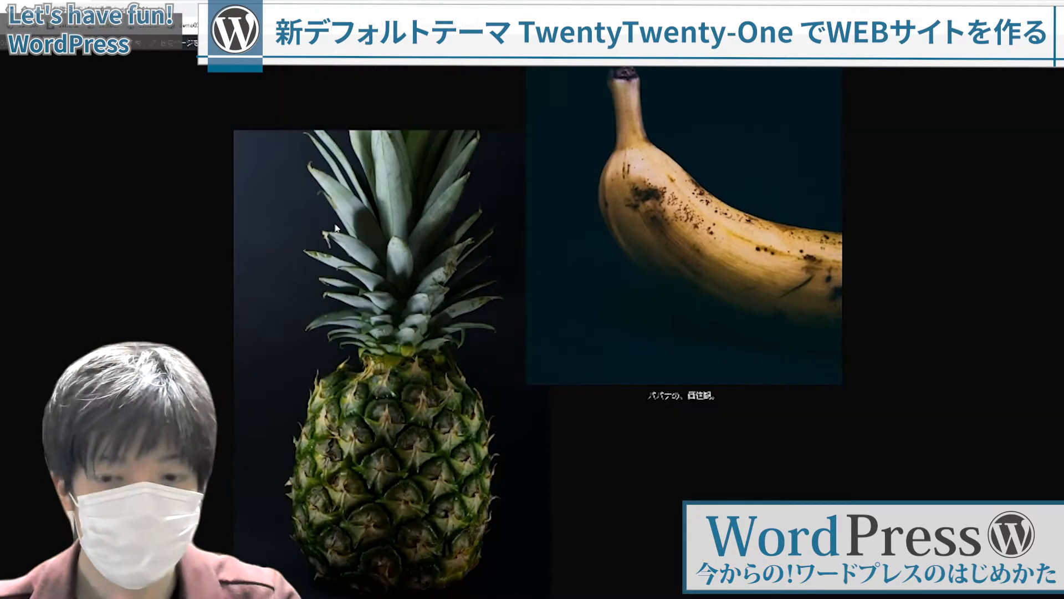
Review the finished demo page's fried-egg cover, food photos, headings and price text.
scroll(339, 226, down, 8)
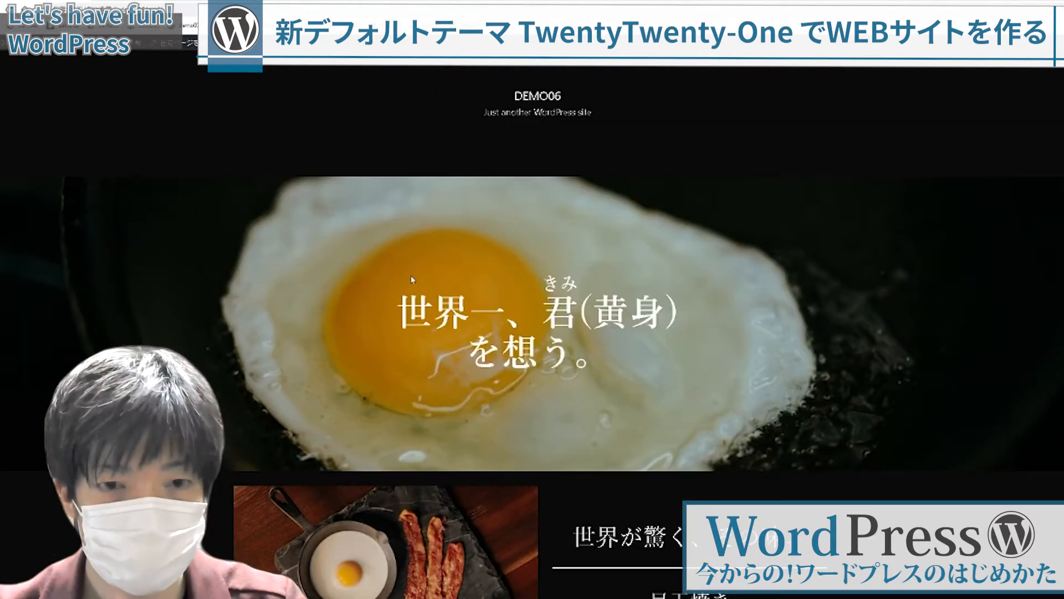
scroll(412, 280, down, 3)
scroll(413, 278, down, 12)
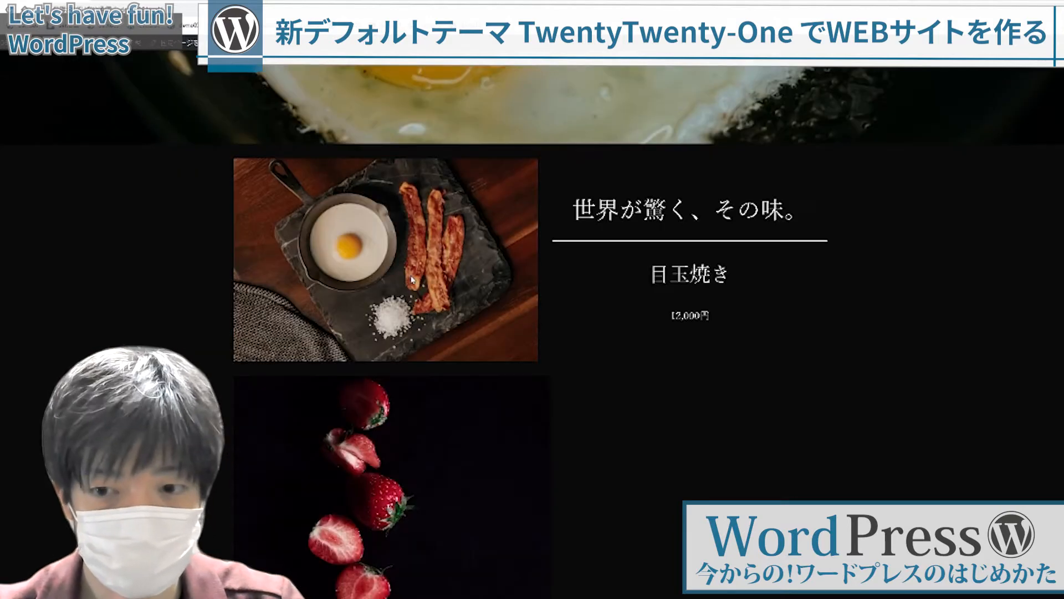
scroll(430, 277, up, 15)
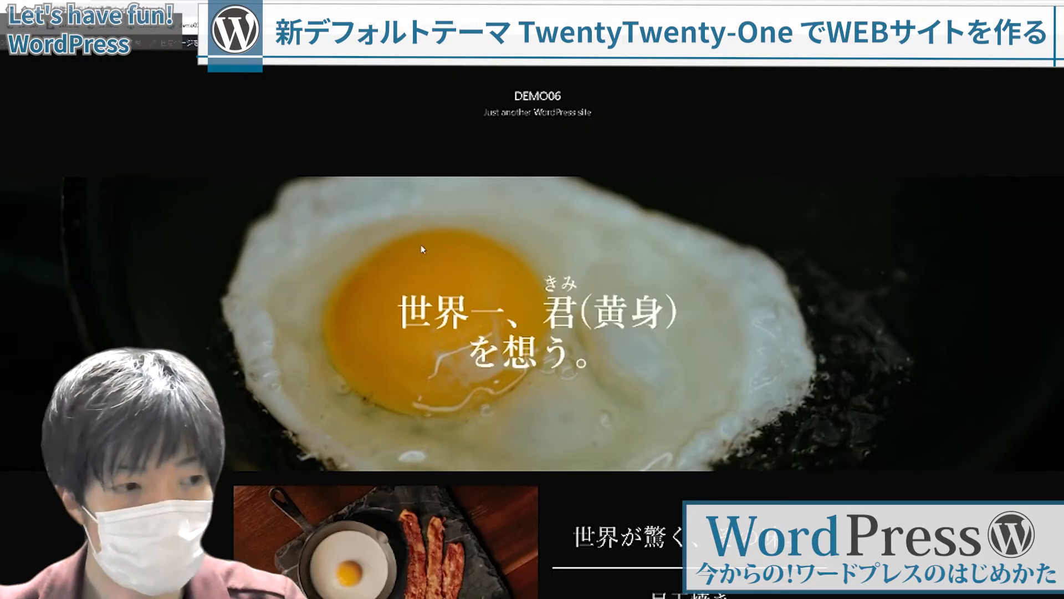
scroll(423, 249, down, 6)
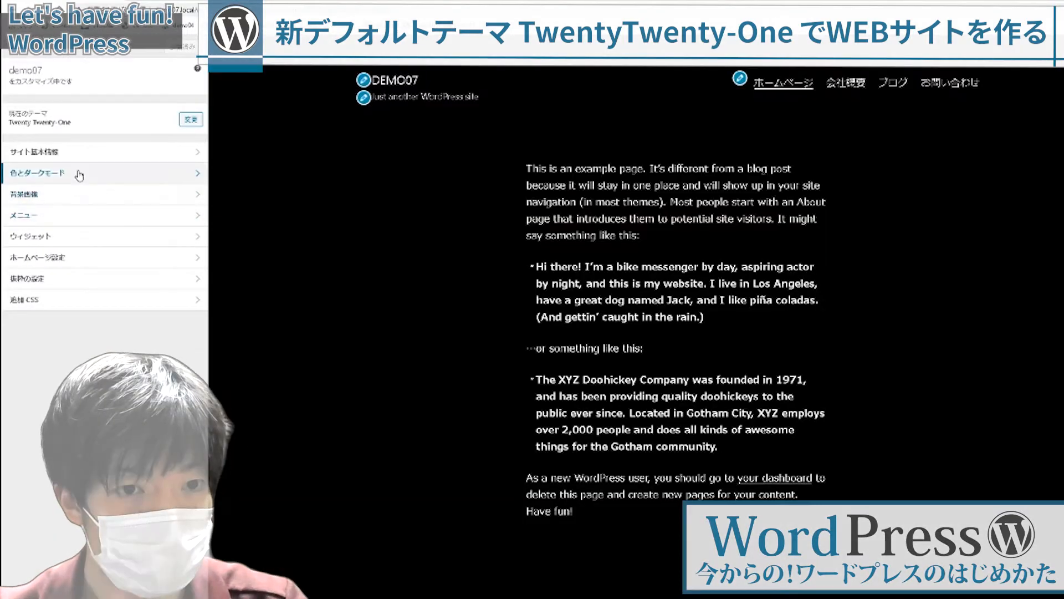
Set the site's background colour to white (#ffffff), publish the change and leave the customizer.
click(79, 170)
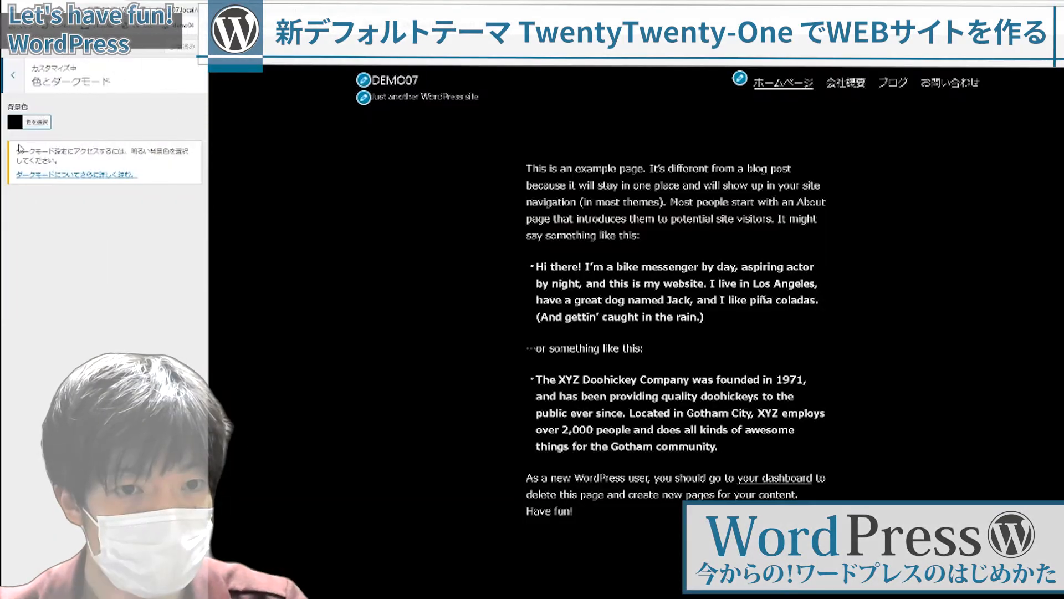
click(23, 123)
drag(14, 229, 14, 139)
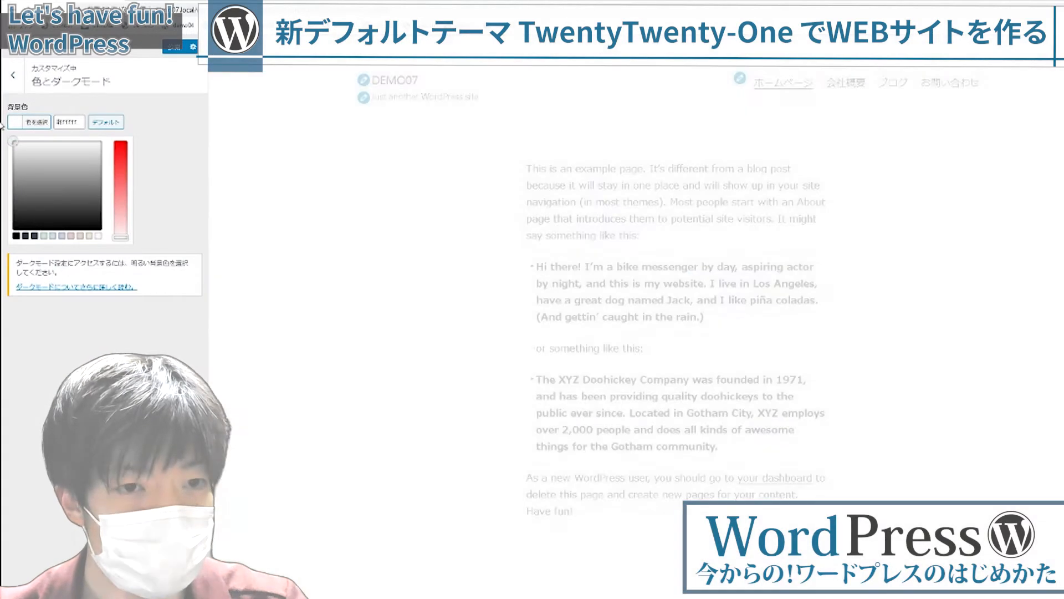
click(175, 48)
click(13, 49)
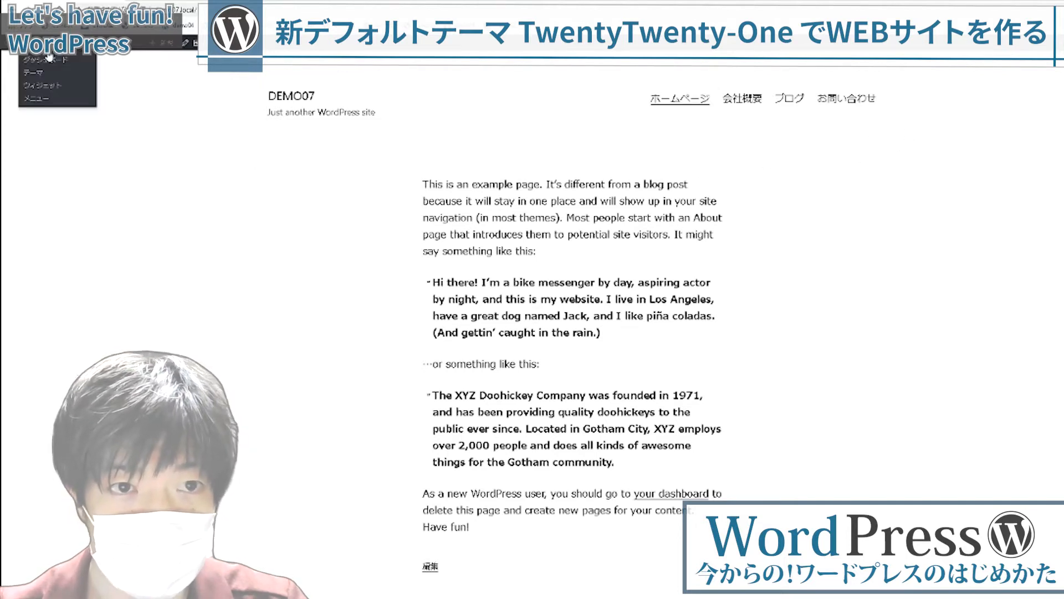
Select all existing fixed pages in the dashboard's page list and move them to the trash.
mouse_move(41, 54)
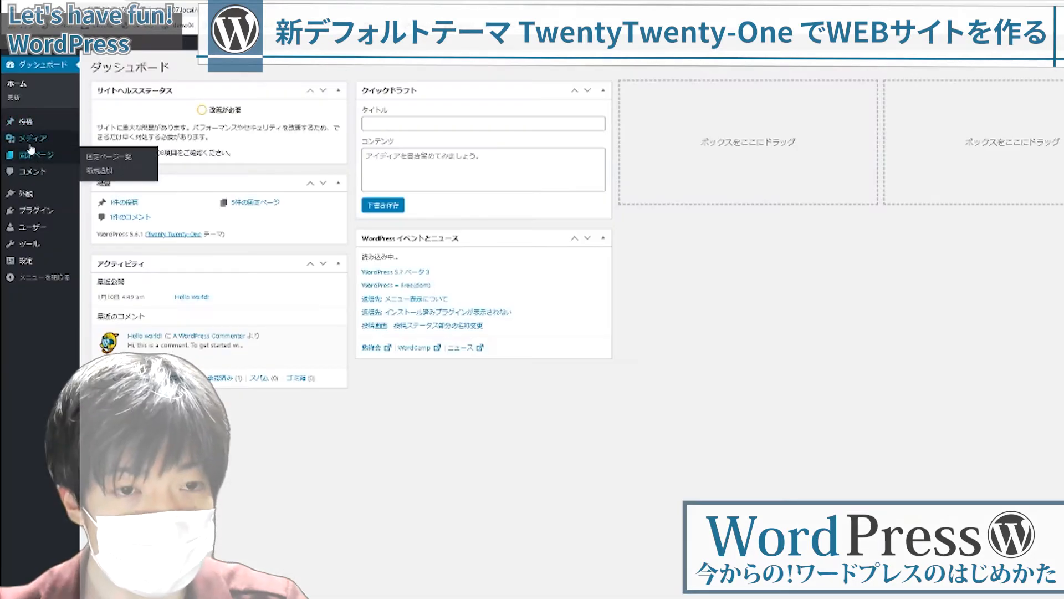
click(36, 120)
click(100, 122)
click(120, 102)
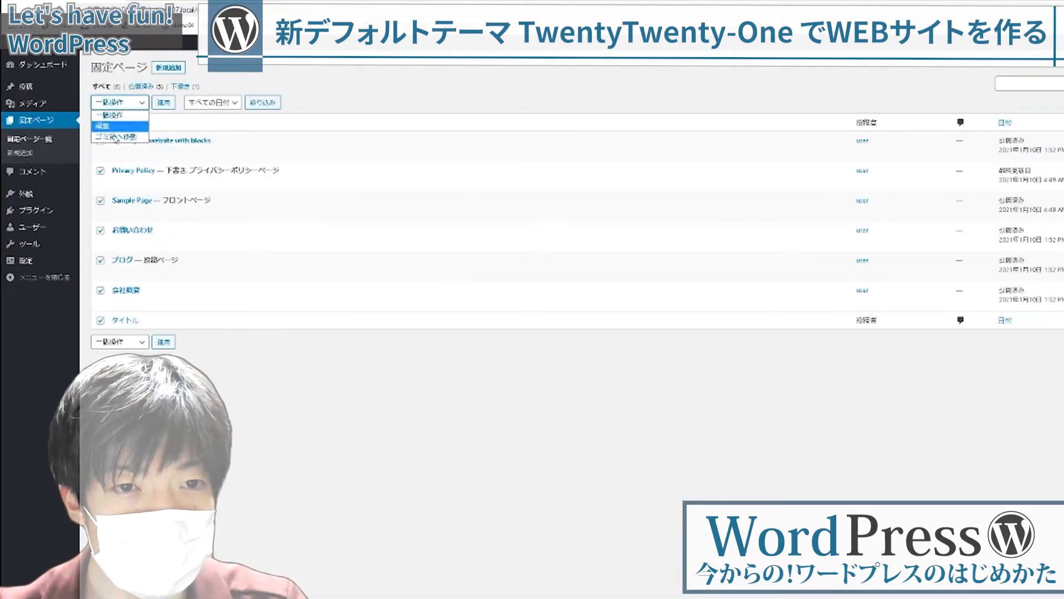
click(116, 143)
click(163, 103)
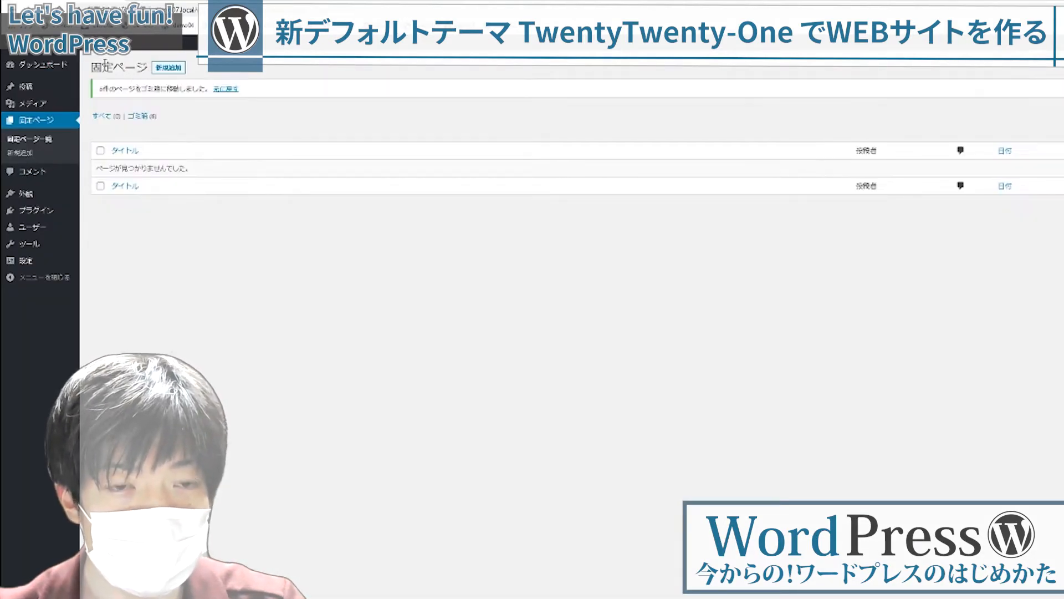
Change the site's background colour to black in the theme customizer and publish it.
click(54, 50)
click(54, 50)
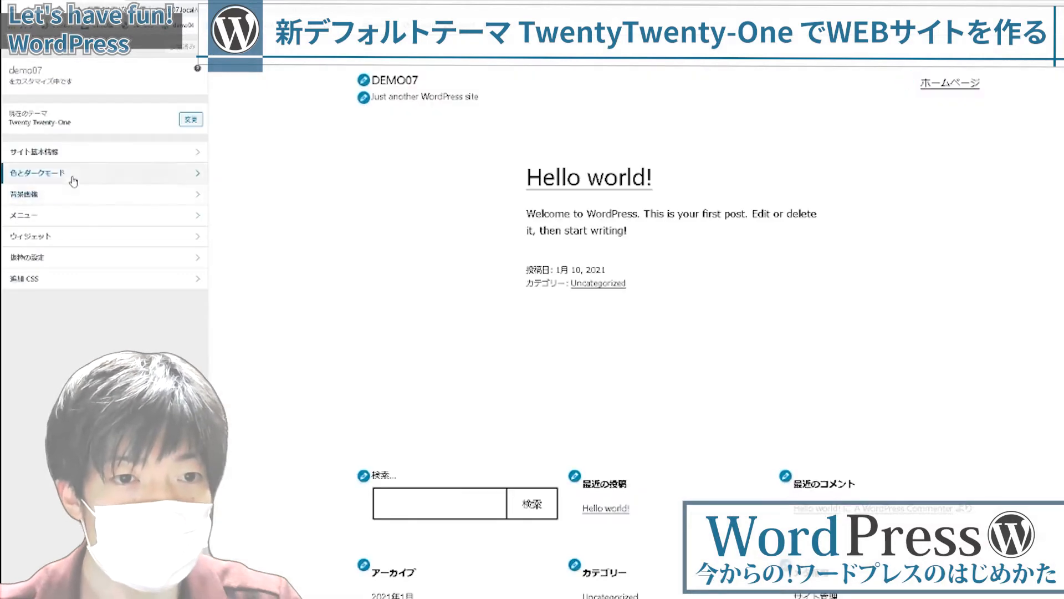
click(71, 175)
click(35, 121)
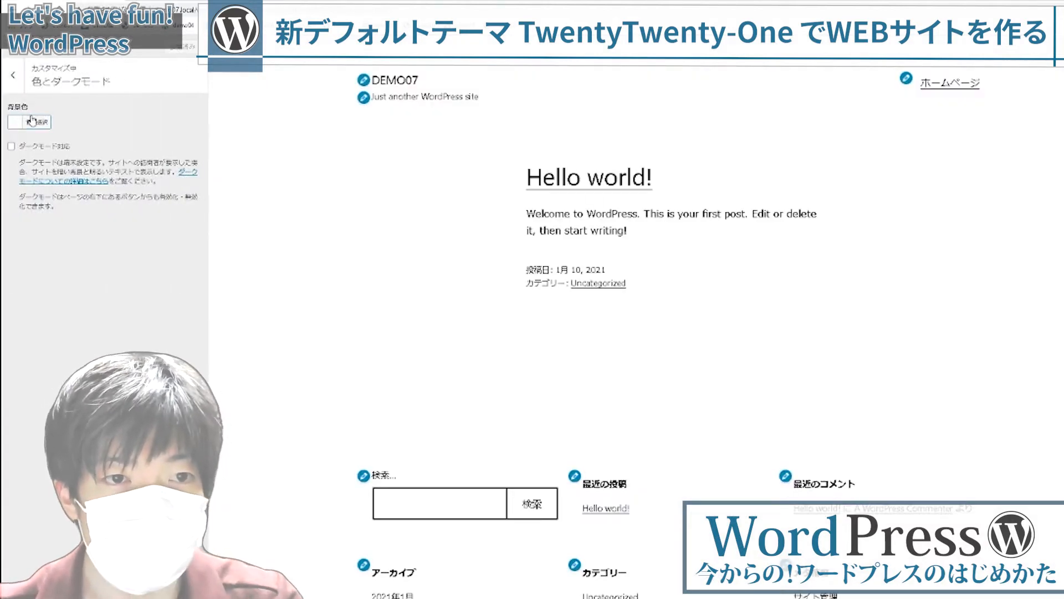
click(16, 235)
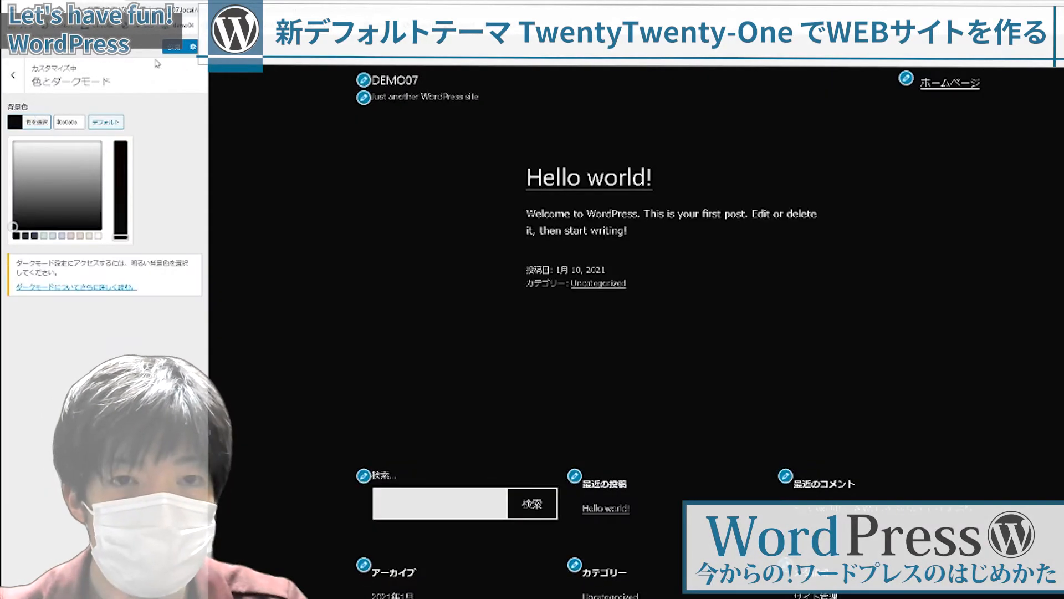
click(169, 49)
click(13, 76)
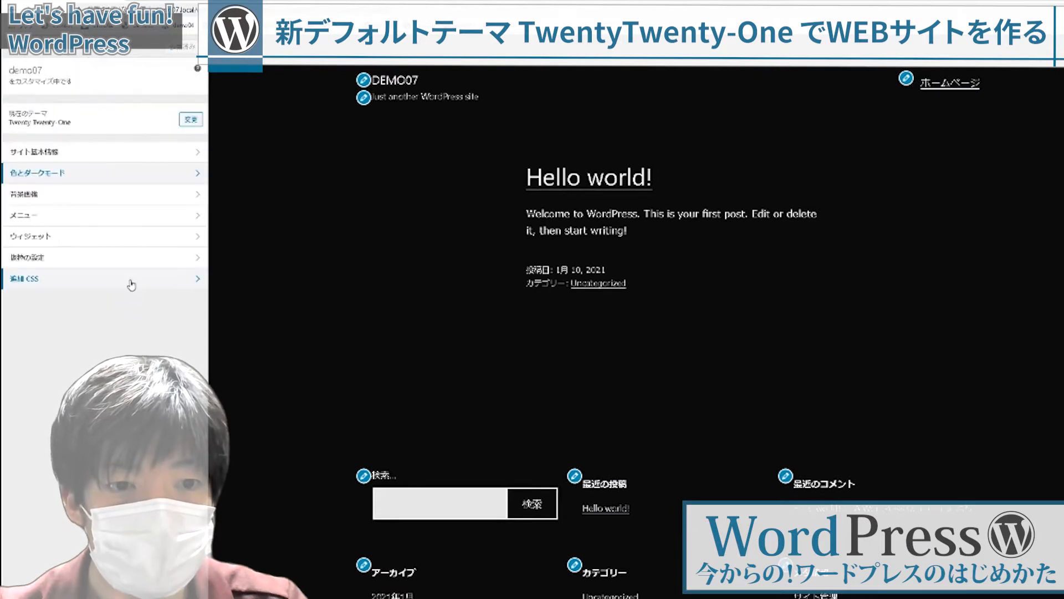
Replace the site title with 世界一の黄身 in the site identity settings.
click(101, 153)
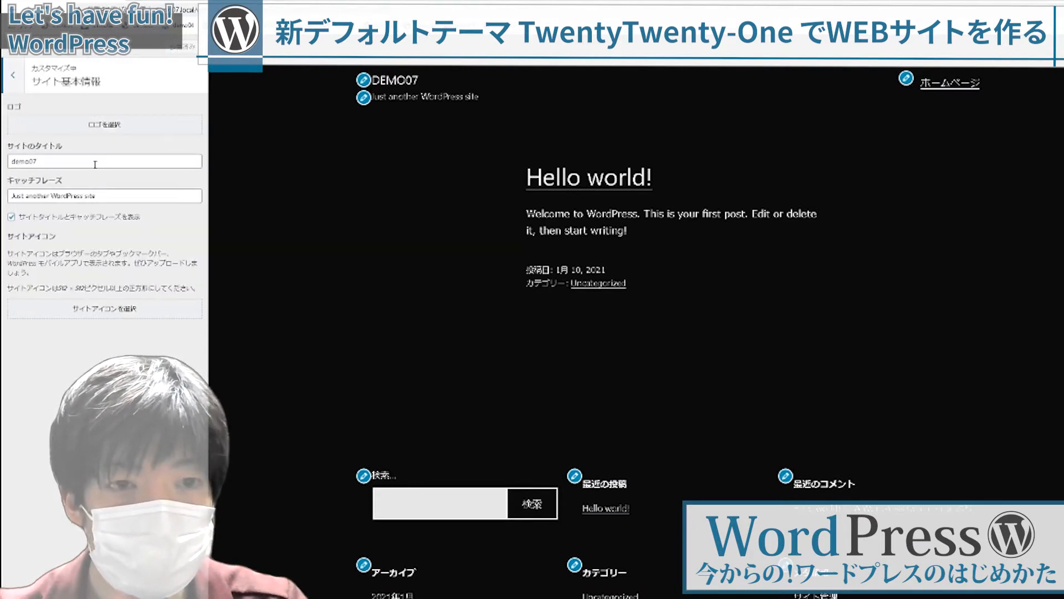
double_click(95, 164)
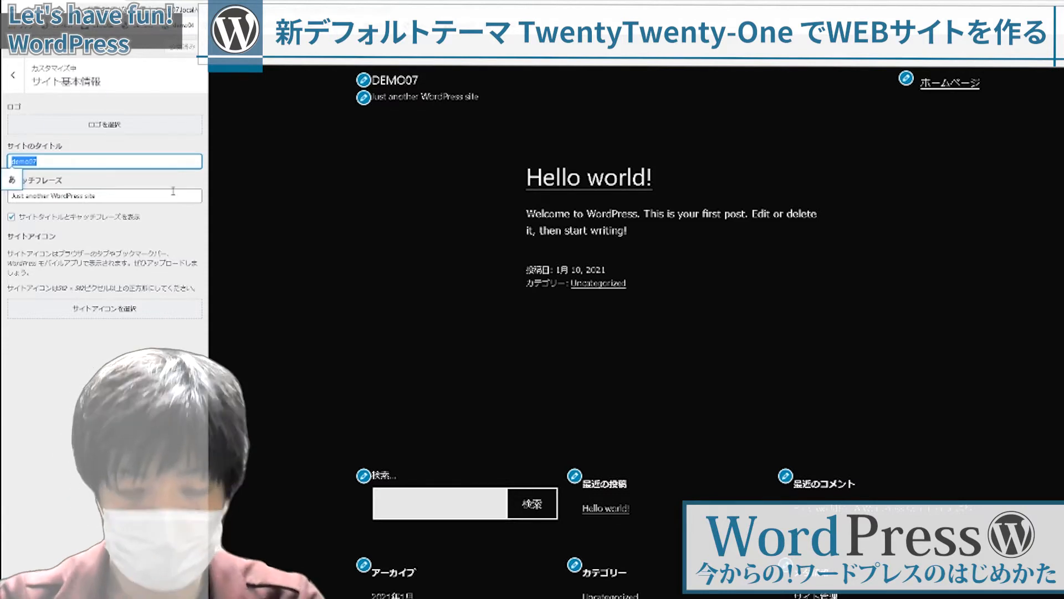
key(BackSpace)
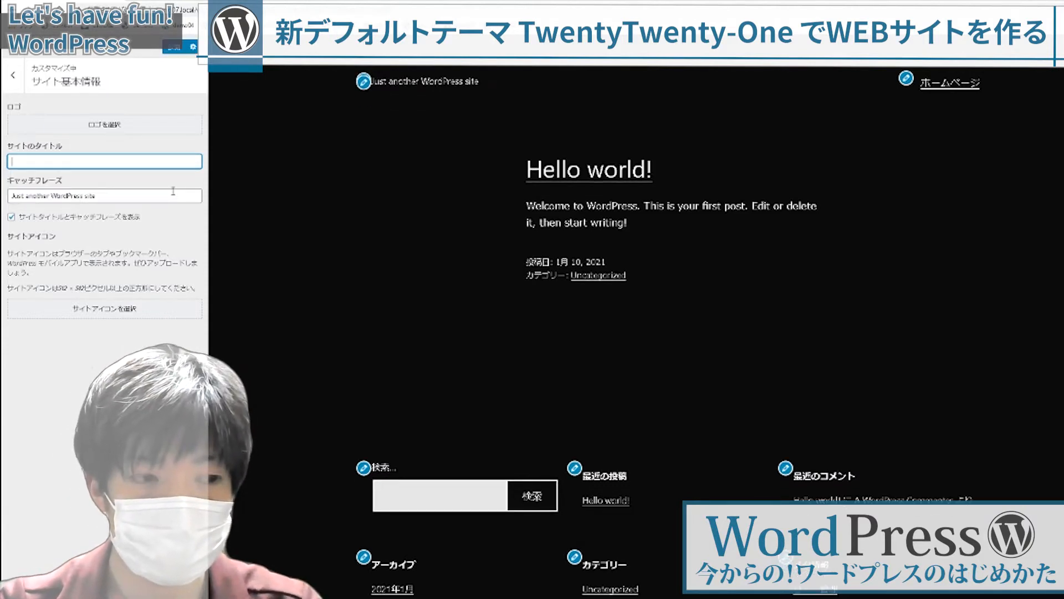
text(世界一の君)
key(space)
key(Return)
Replace the tagline with この商品、規格外につき。, publish the site identity changes and leave the customizer.
key(Tab)
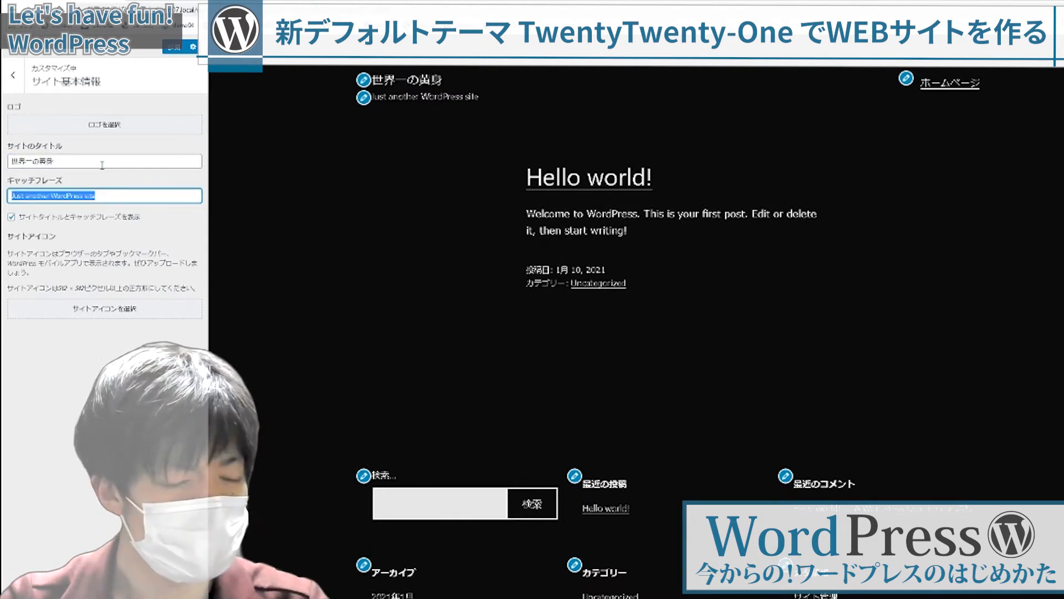
key(BackSpace)
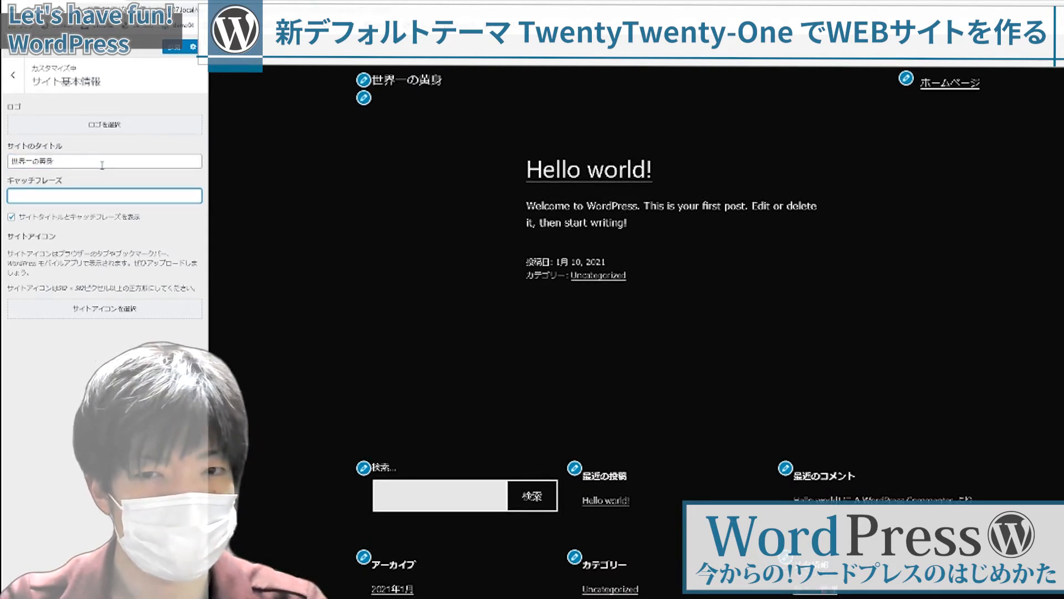
text(konoshouhin)
key(space)
key(Return)
text(.)
key(Return)
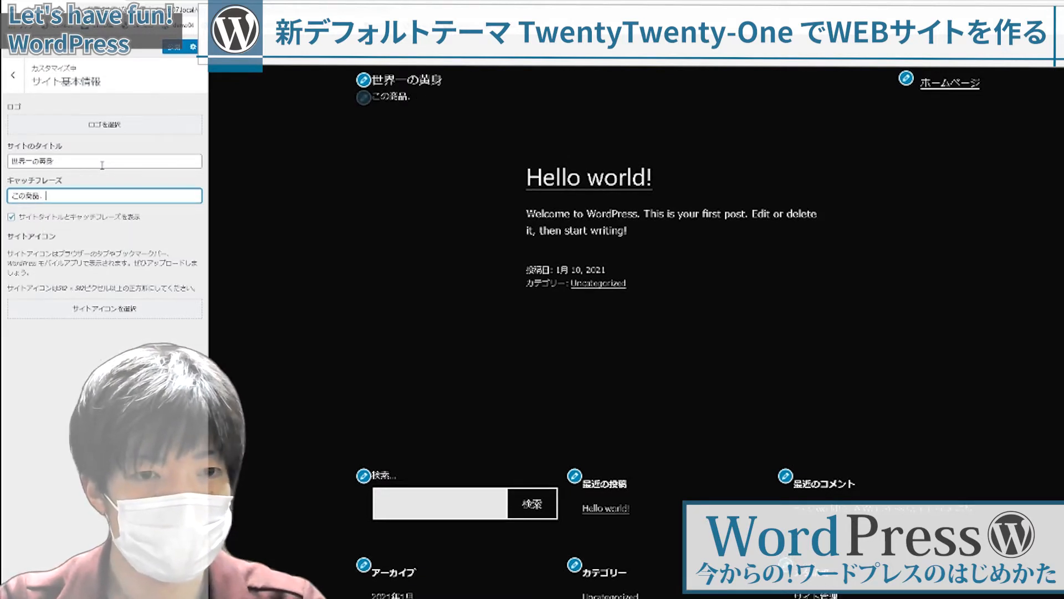
text(kikakugaai)
key(space)
key(Return)
text(nituki.)
key(space)
key(Return)
key(BackSpace)
key(BackSpace)
key(BackSpace)
text(tuki.)
key(Return)
click(292, 198)
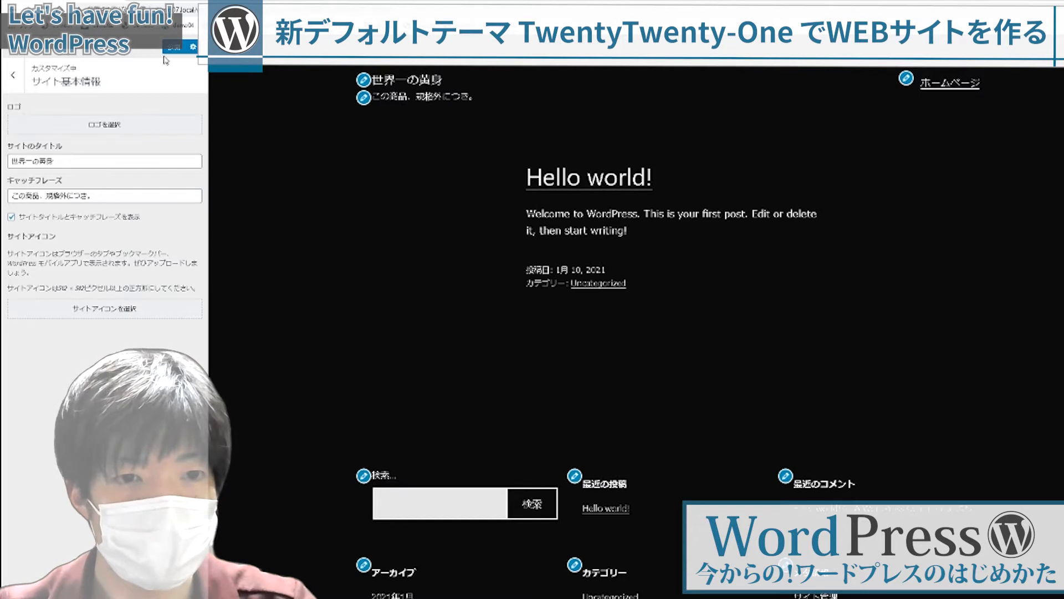
click(12, 75)
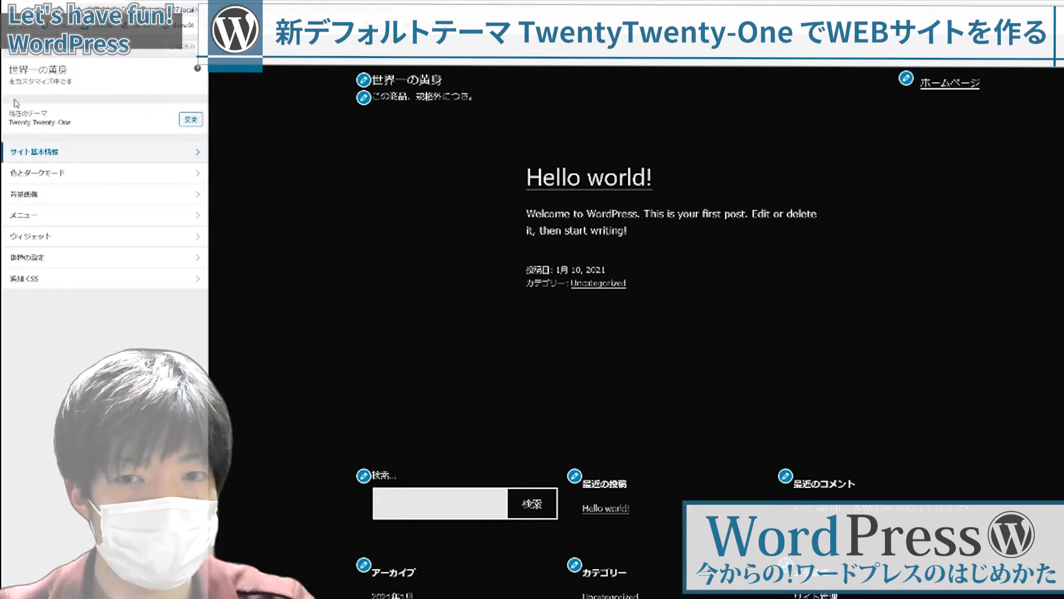
click(12, 47)
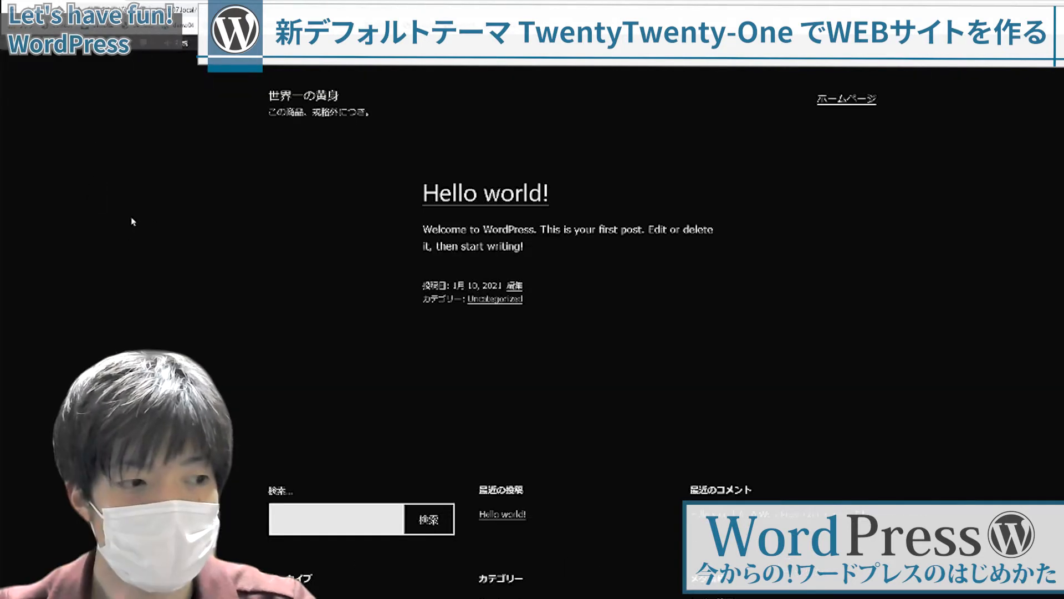
Create a new fixed page from the dashboard and title it 世界一の、黄身。.
click(49, 44)
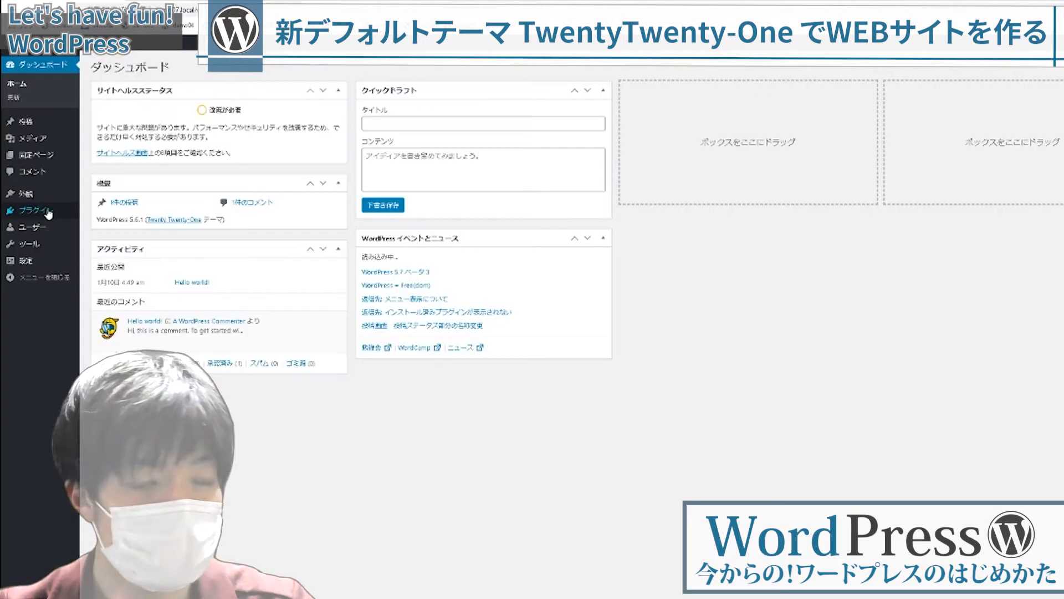
click(56, 158)
click(173, 69)
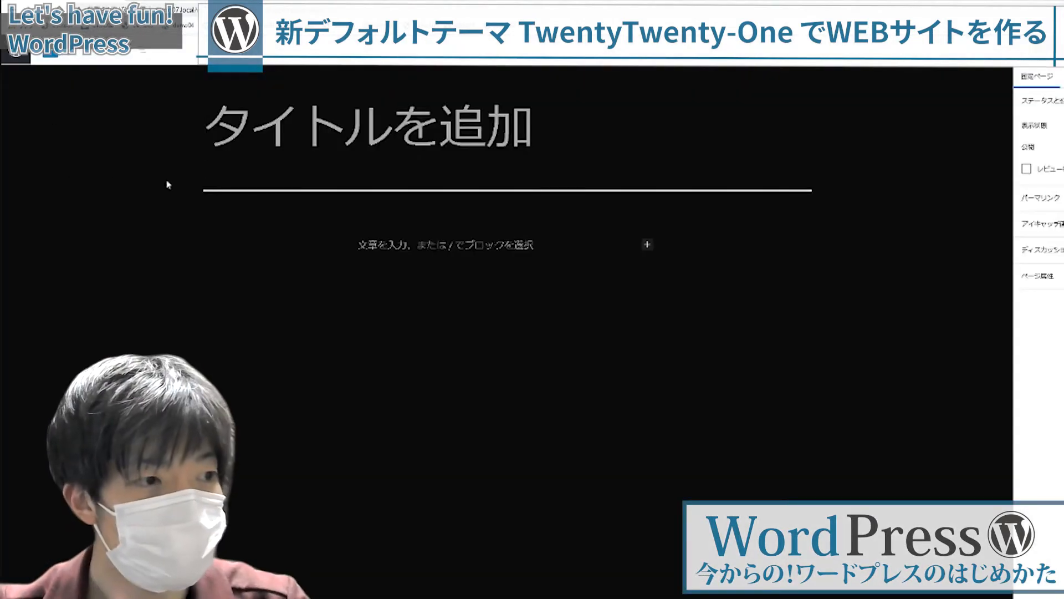
text(se)
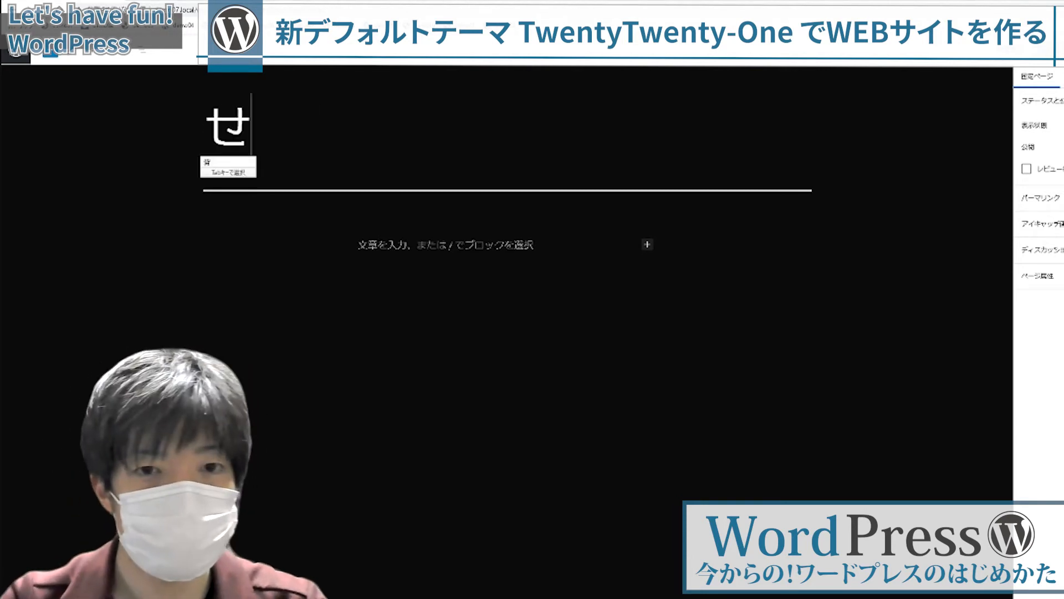
key(BackSpace)
text(seki)
key(BackSpace)
text(kaii)
key(space)
text(no,kimi)
key(space)
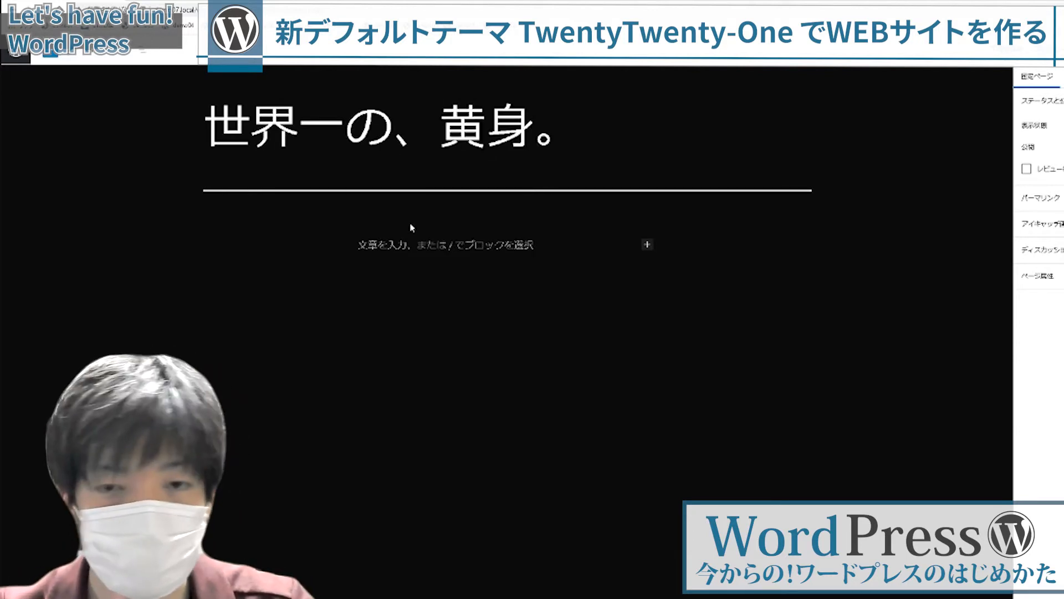
key(Return)
Insert an image (画像) block in the page's empty first paragraph.
click(647, 241)
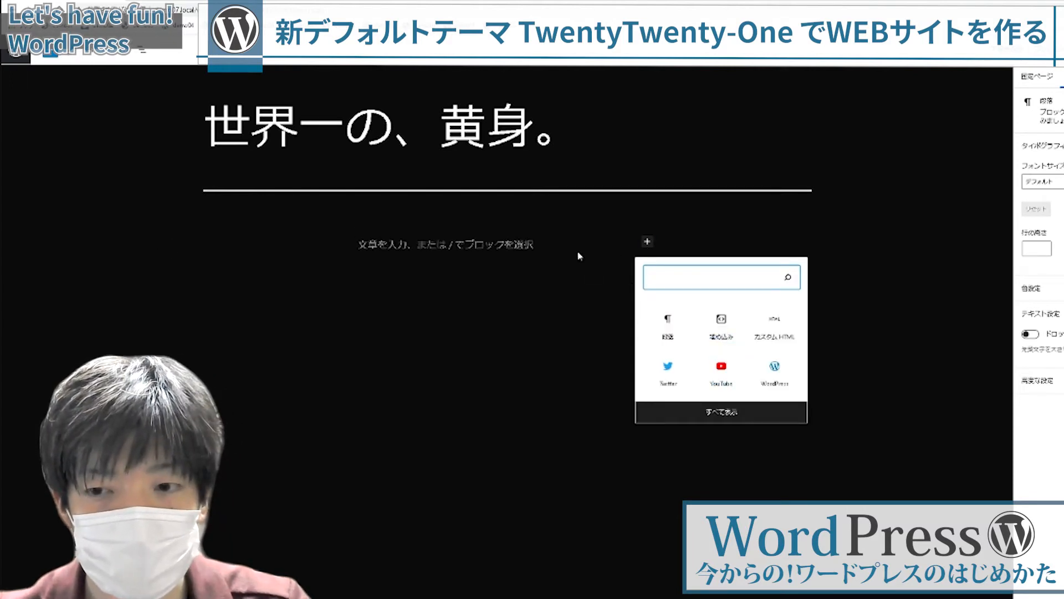
click(532, 245)
key(Zenkaku_Hankaku)
text(/)
key(Zenkaku_Hankaku)
text(gaz)
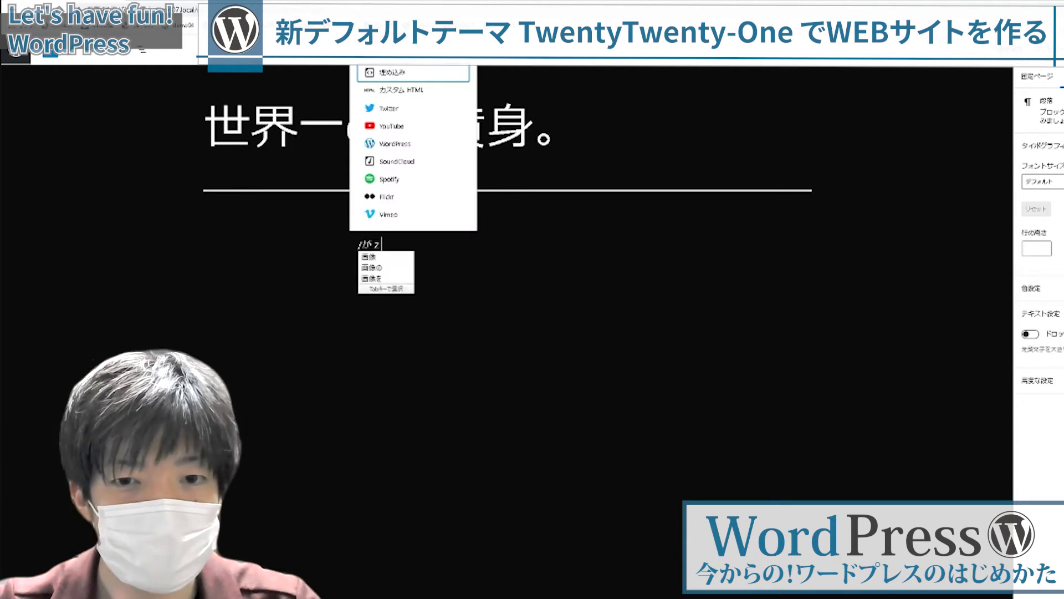
text(ou)
key(space)
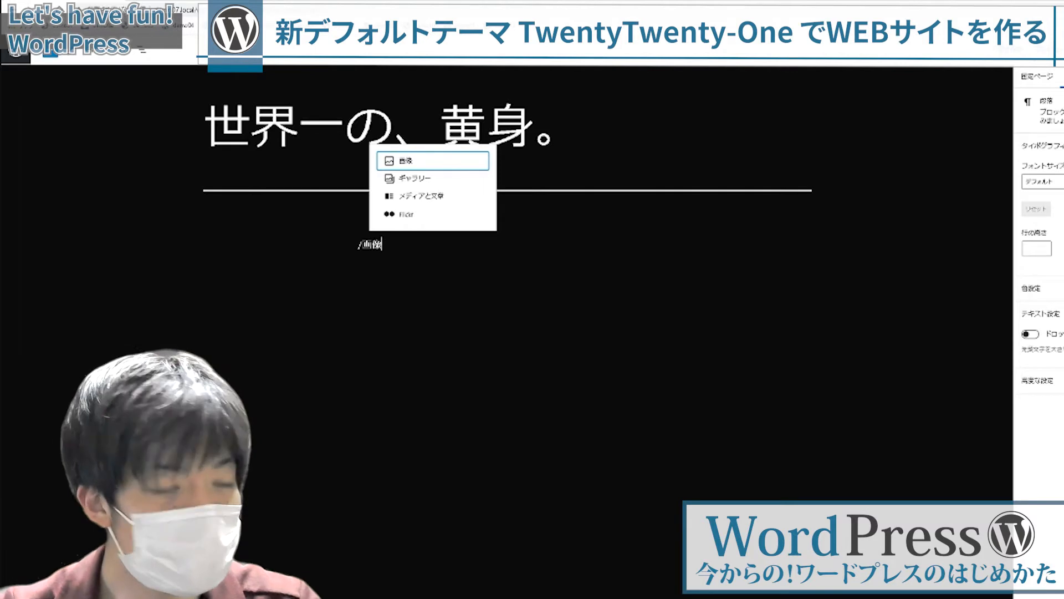
click(451, 163)
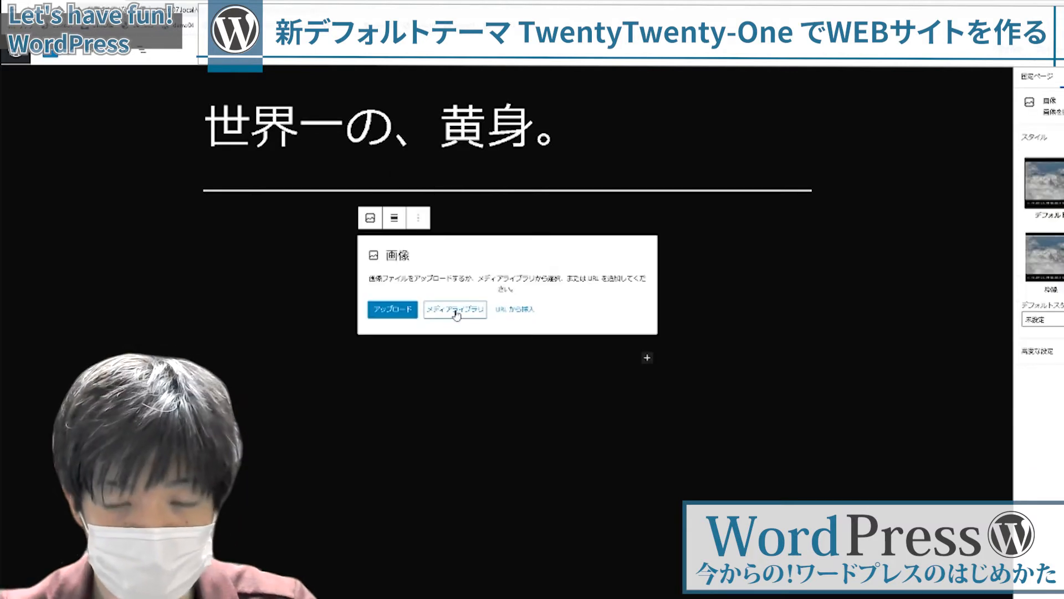
Upload the banana, pineapple, egg-and-bacon, grilled dish, strawberry and fried-egg photos to the media library for the image block.
click(455, 311)
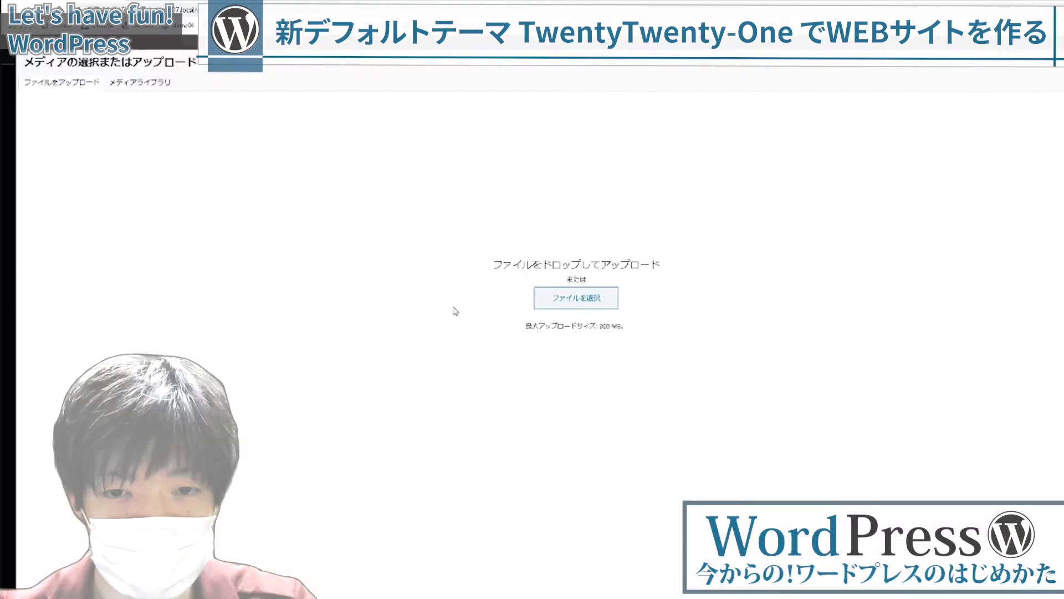
click(168, 85)
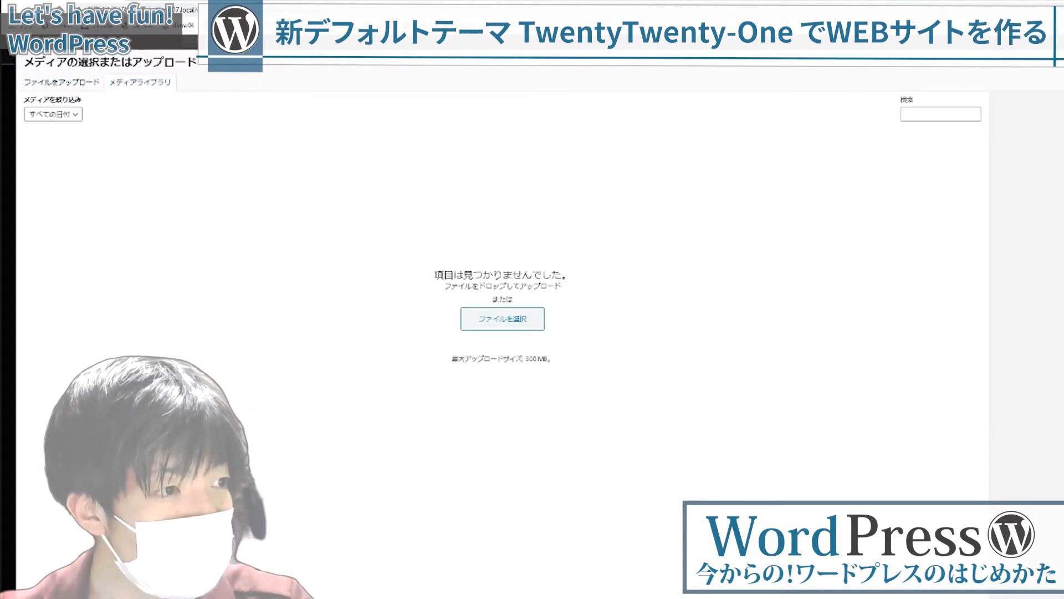
drag(1053, 311, 610, 311)
drag(3, 428, 177, 424)
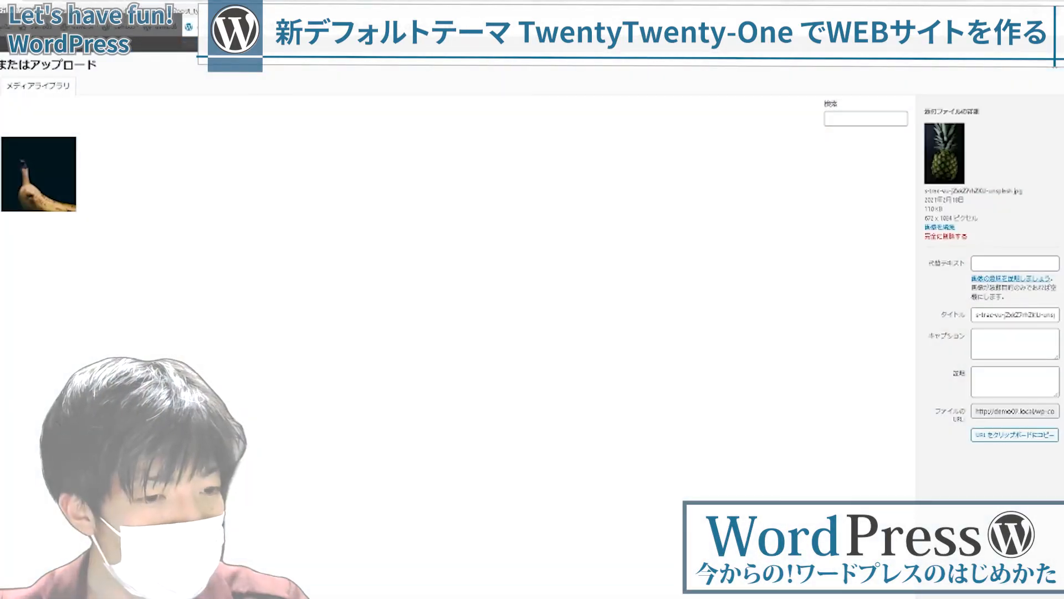
drag(3, 428, 167, 427)
drag(3, 427, 166, 427)
drag(2, 427, 288, 405)
drag(3, 427, 313, 444)
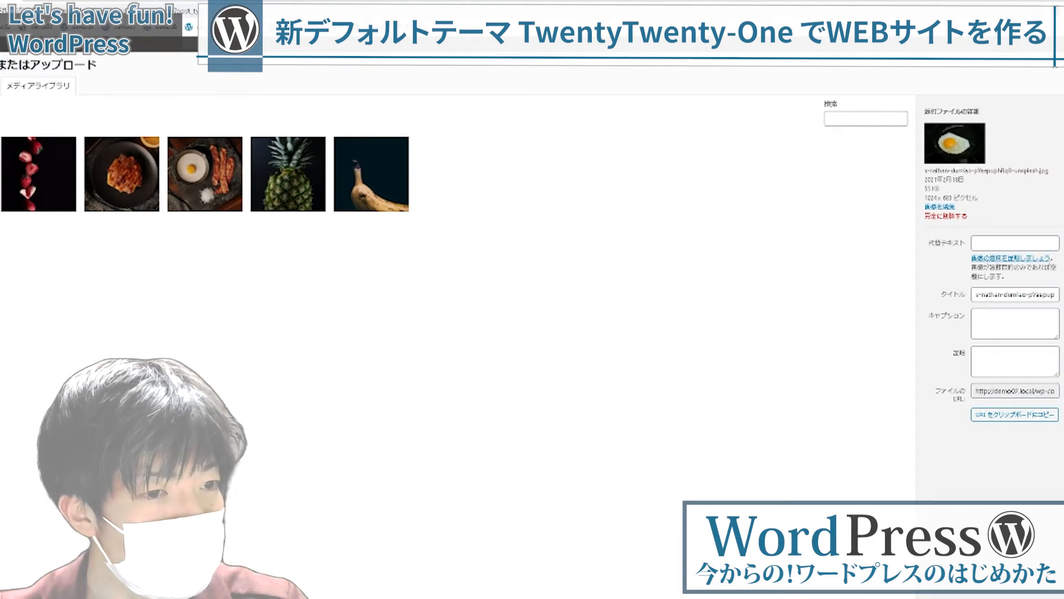
Upload the sliced banana and dark savoury dish photos to the media library, and place the fried-egg photo in the image block.
drag(3, 428, 188, 364)
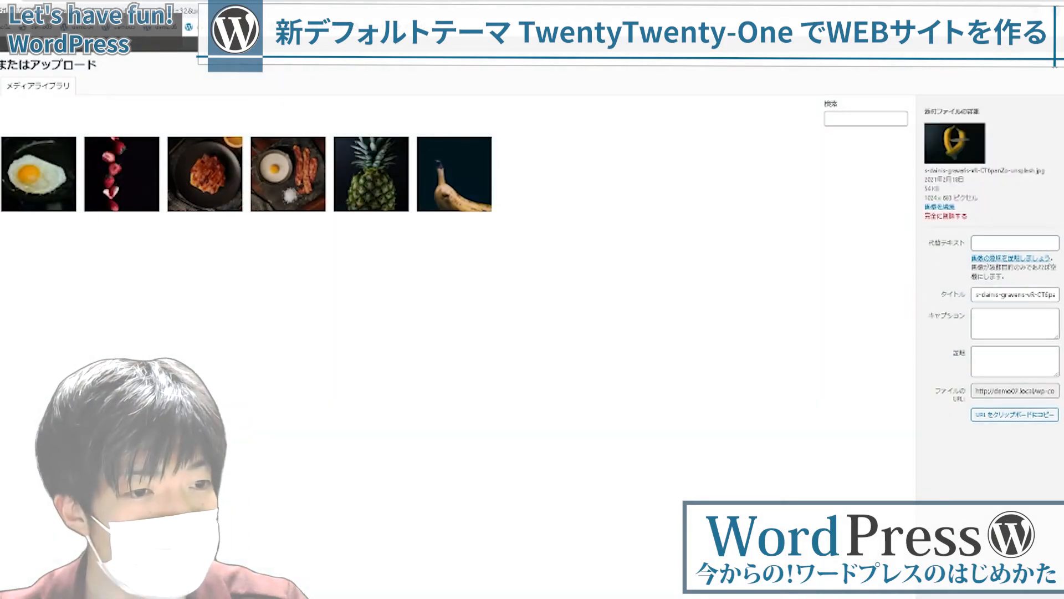
drag(3, 428, 222, 364)
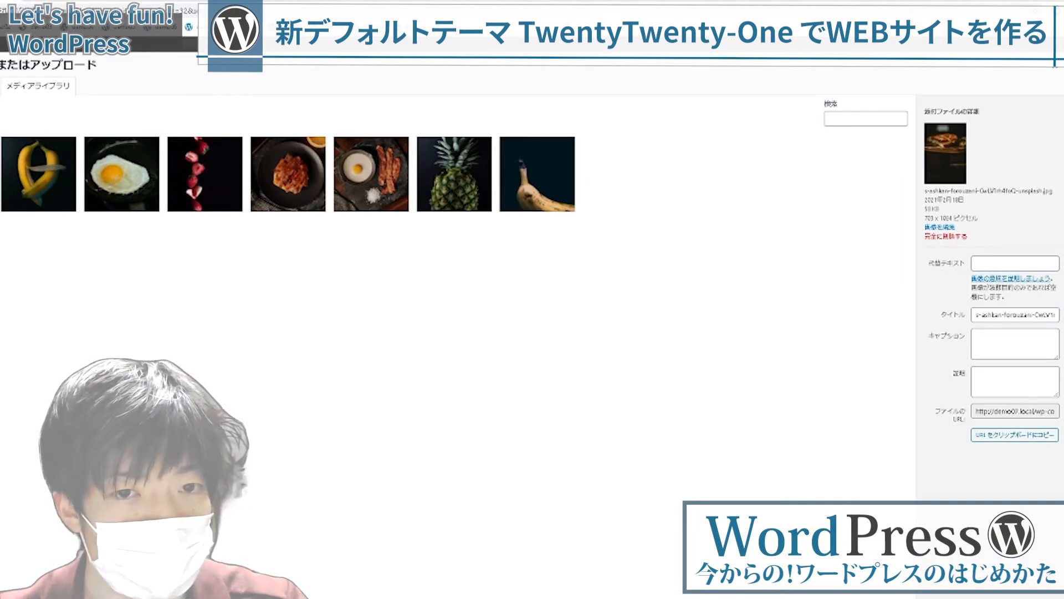
click(113, 160)
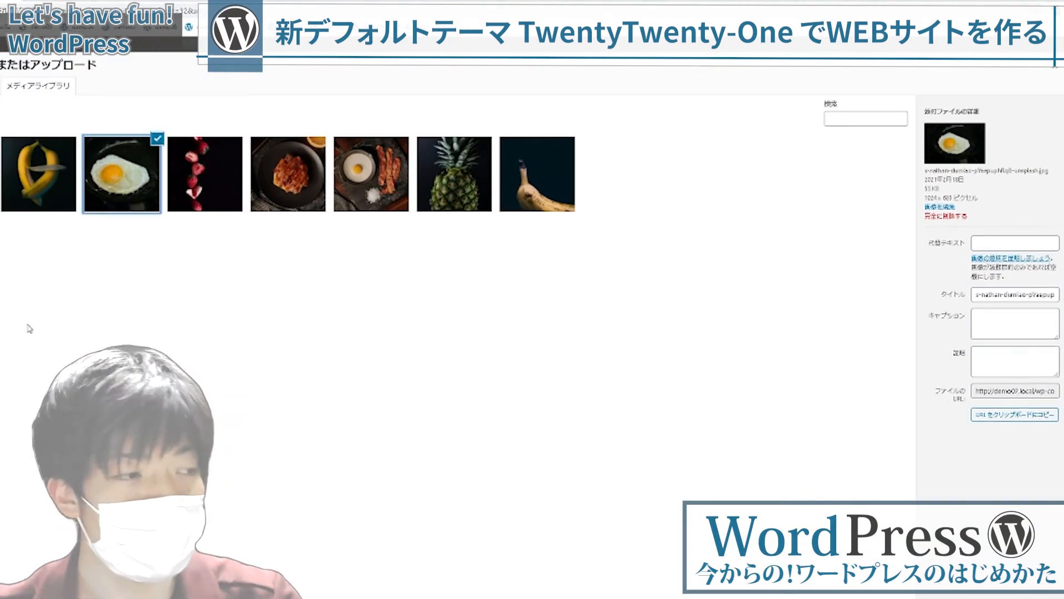
click(1038, 579)
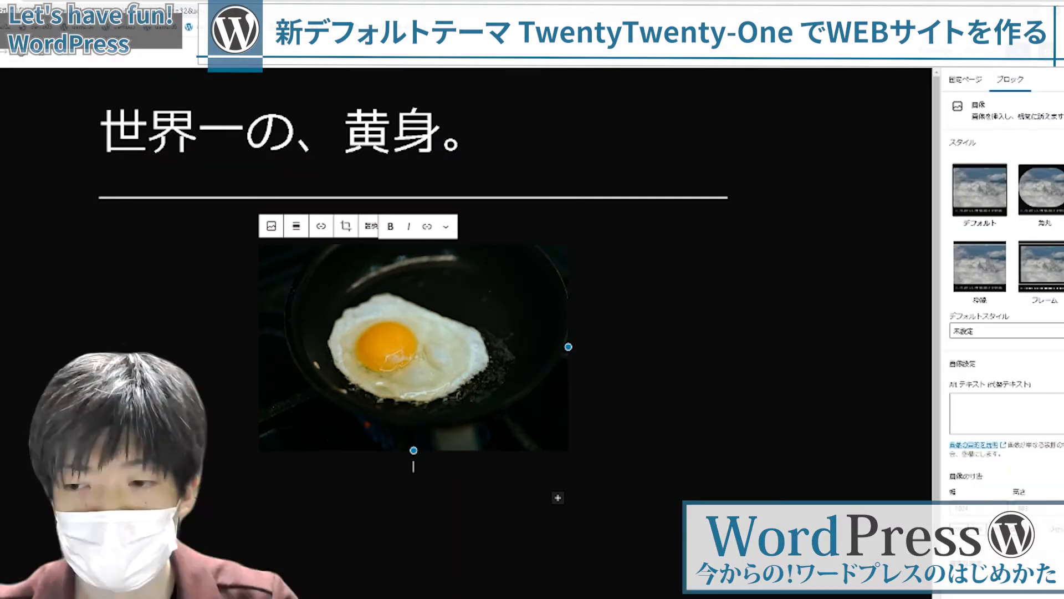
Convert the fried-egg image block into a cover (カバー) block.
click(327, 268)
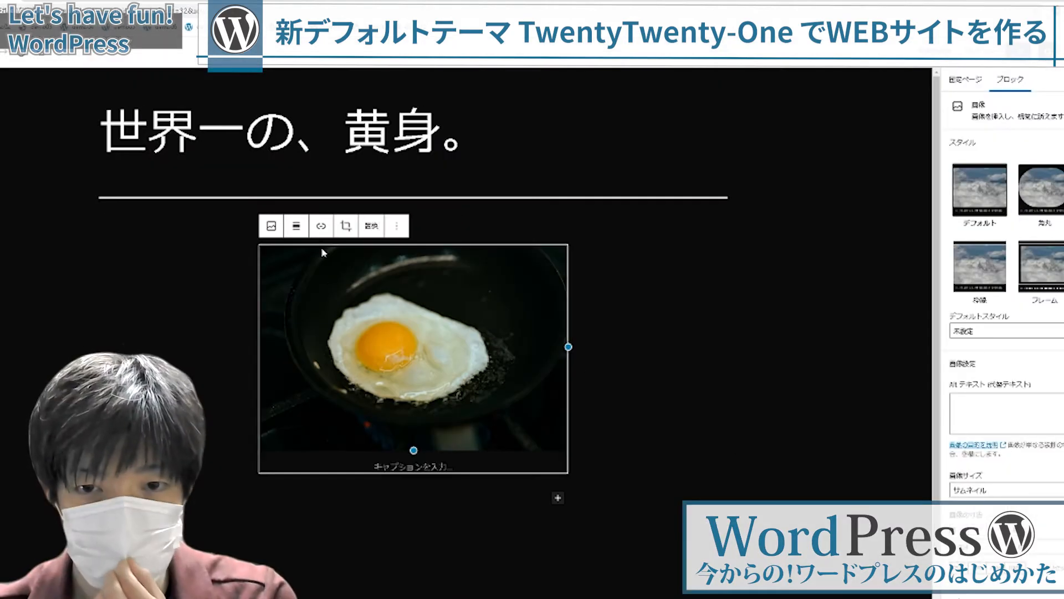
click(269, 226)
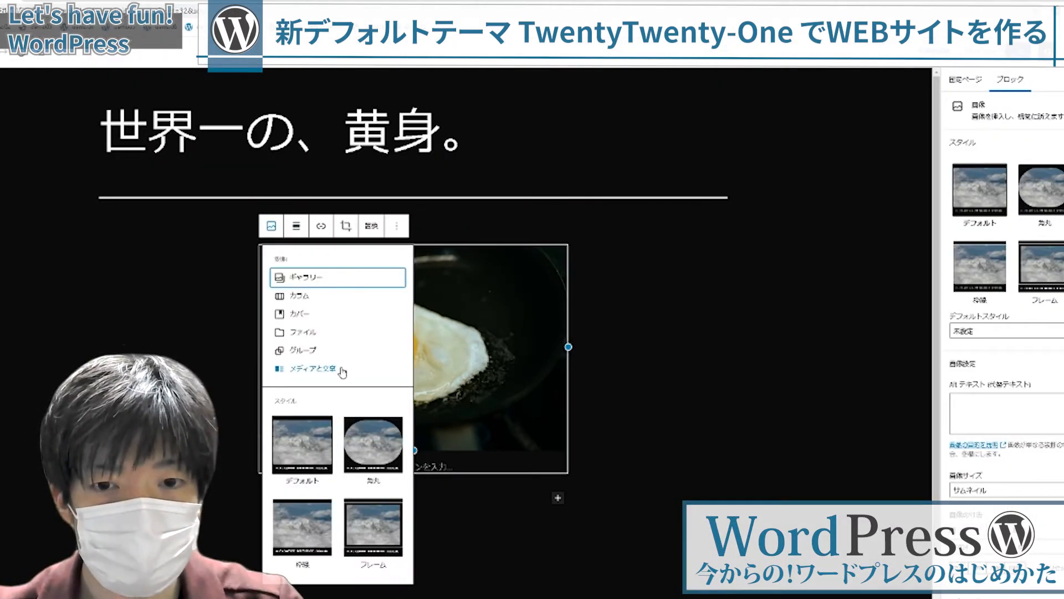
click(308, 315)
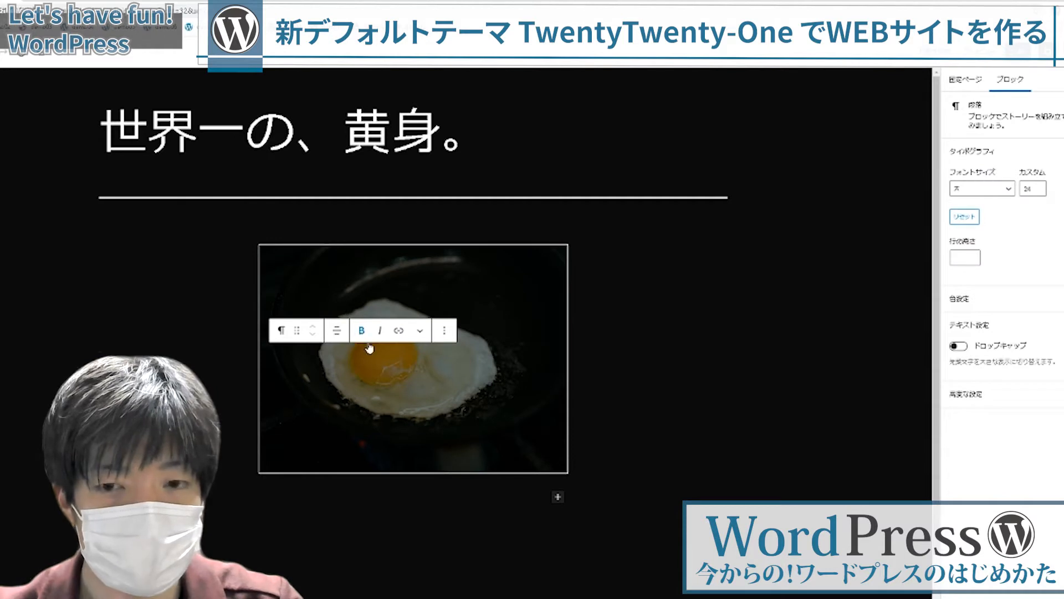
Write 世界一、君を想う。 as the text over the fried-egg cover.
text(せかい)
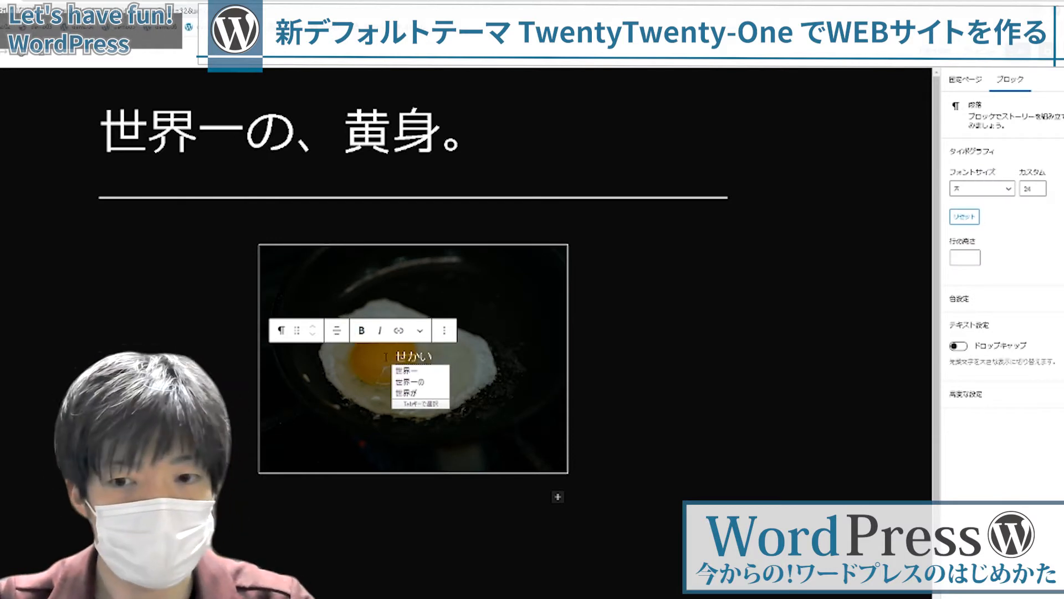
key(Tab)
key(Return)
text(、きm)
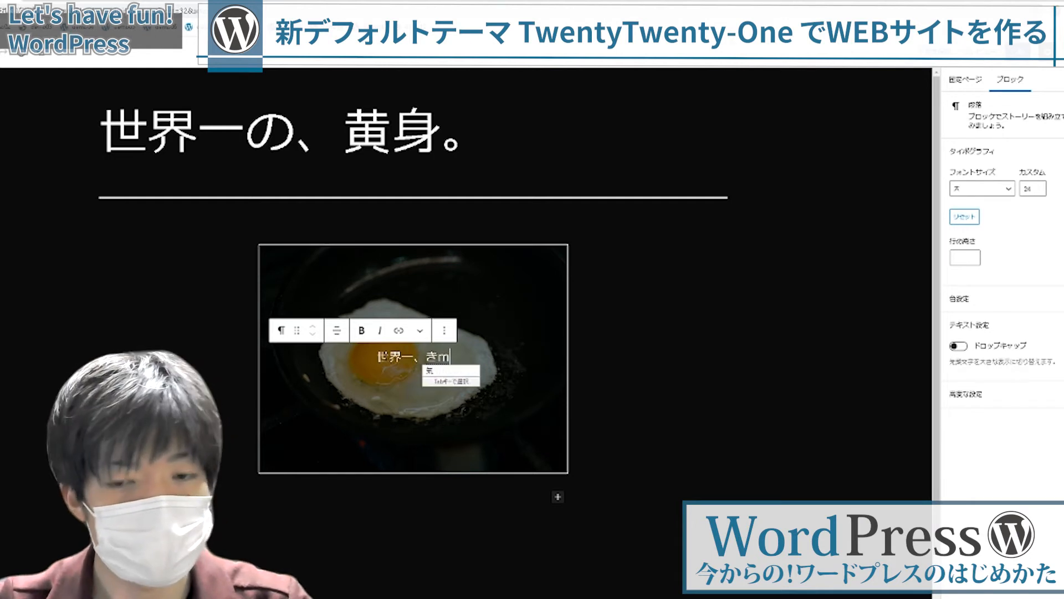
text(imiwo)
key(space)
key(space)
key(Return)
text(omou)
key(space)
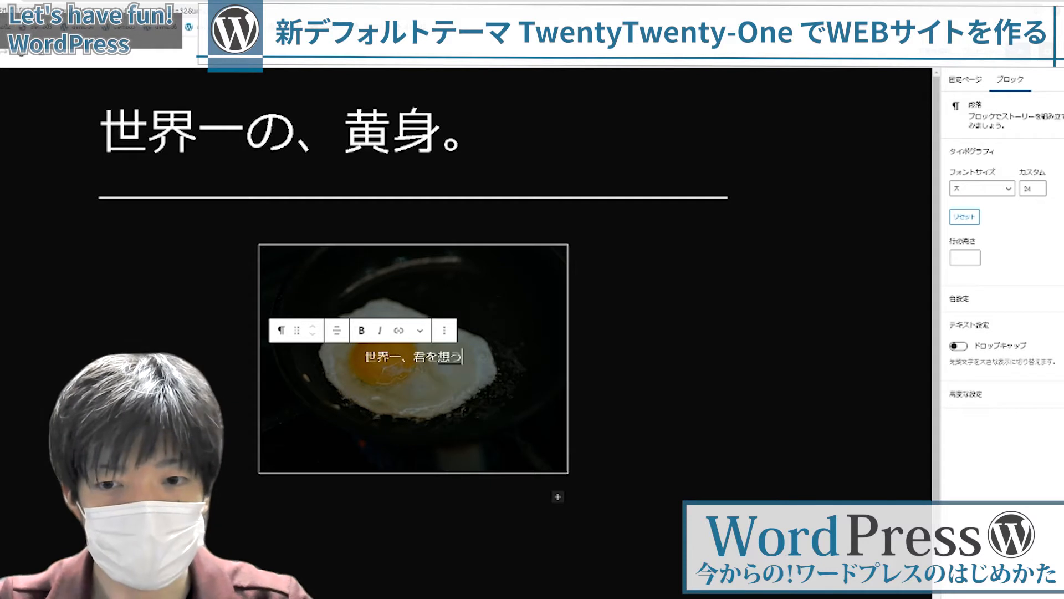
text(.)
key(Return)
Insert (黄身) directly after 君 in the cover text.
key(Left)
key(Zenkaku_Hankaku)
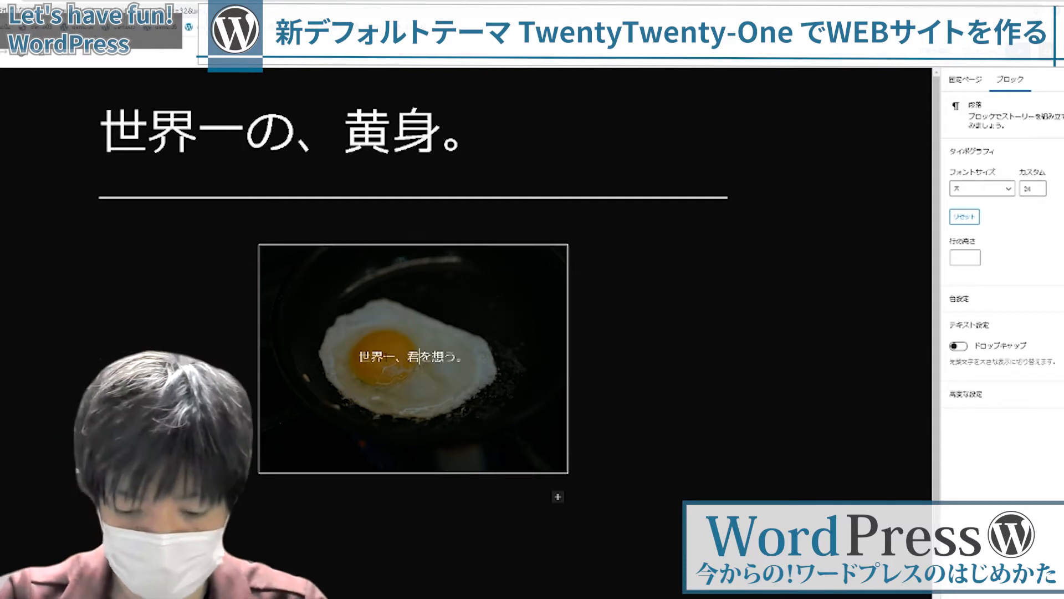
text(())
key(Left)
key(Zenkaku_Hankaku)
text(kimi)
key(space)
key(space)
key(Return)
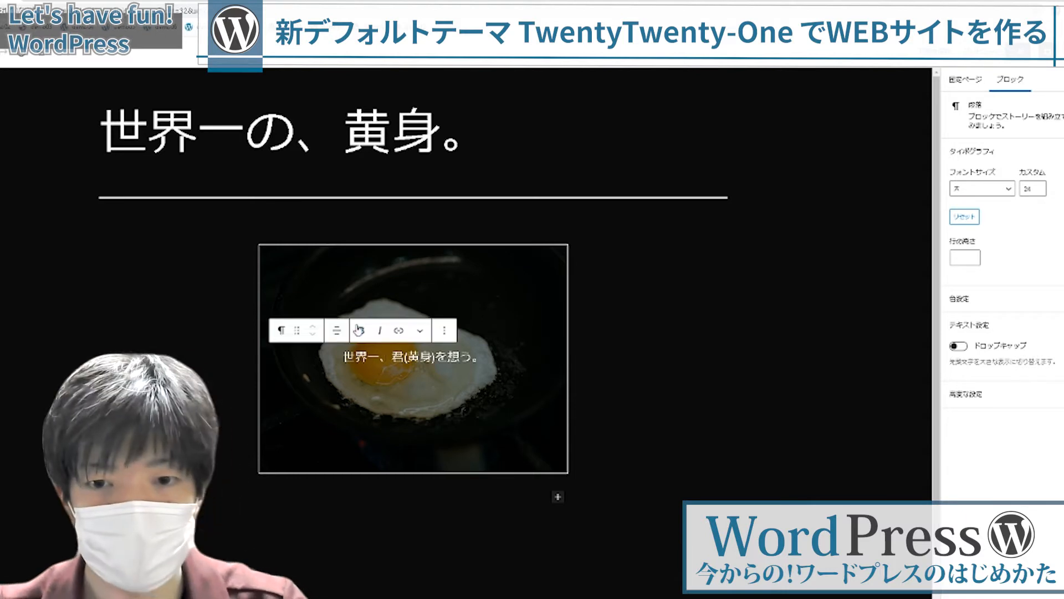
Set the fried-egg cover block's alignment to full width.
click(274, 334)
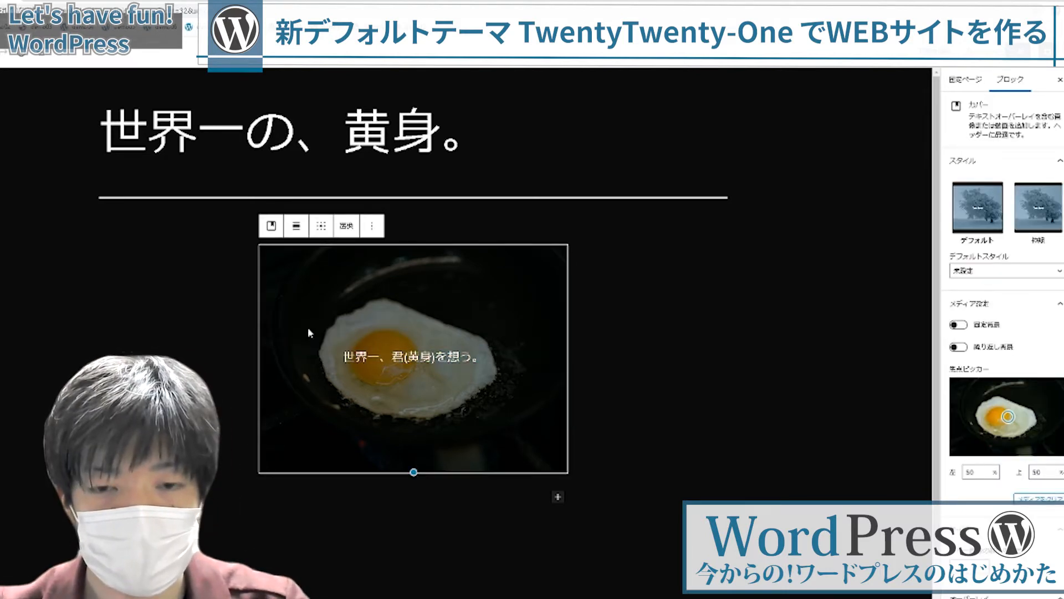
click(296, 227)
click(325, 336)
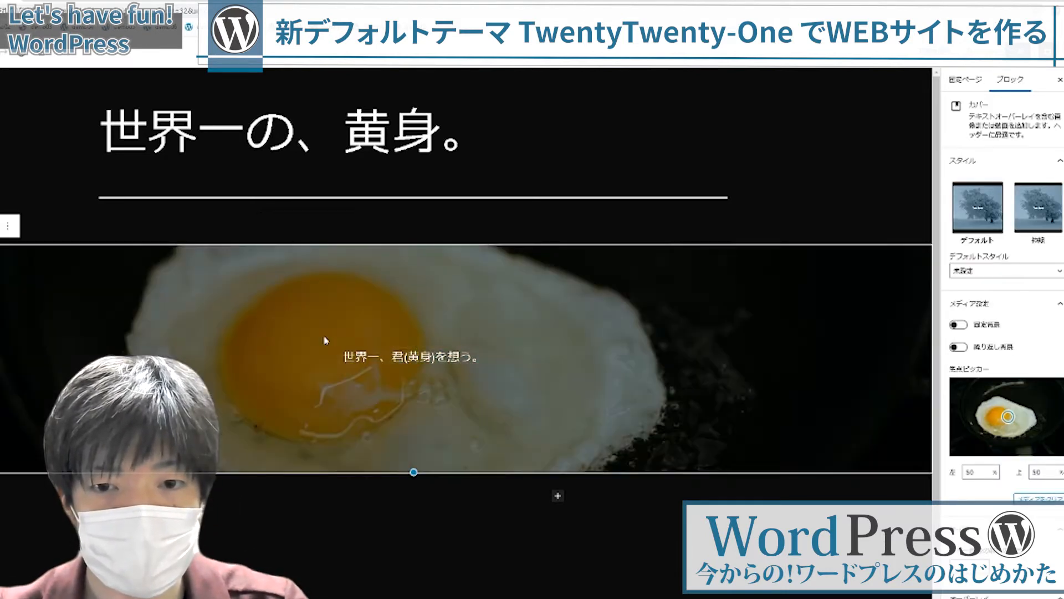
Give the cover's text paragraph a custom font size of 72.
click(433, 357)
click(463, 337)
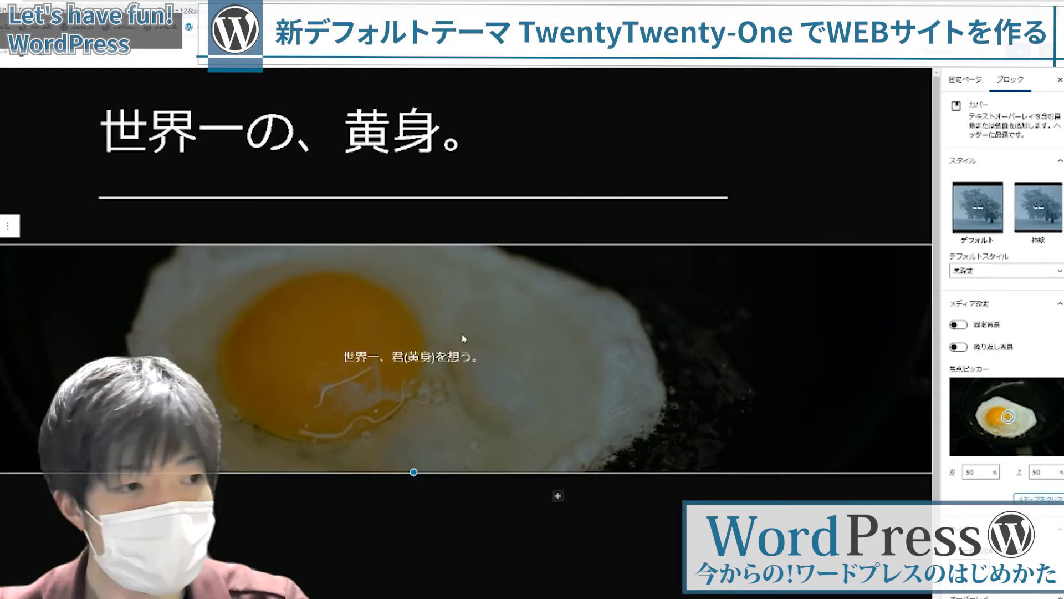
triple_click(462, 357)
click(805, 310)
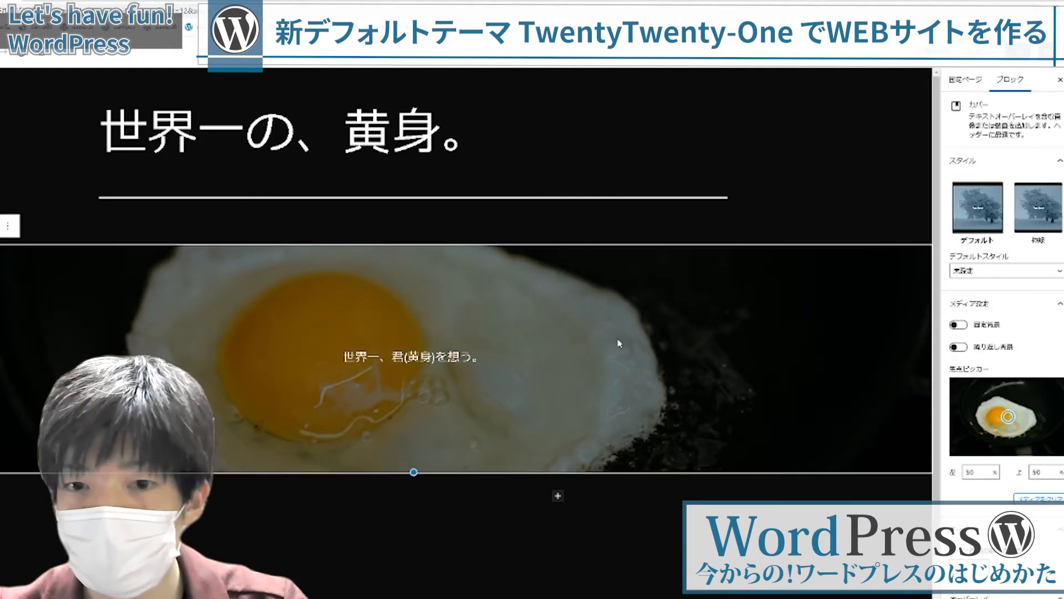
triple_click(463, 359)
double_click(1028, 189)
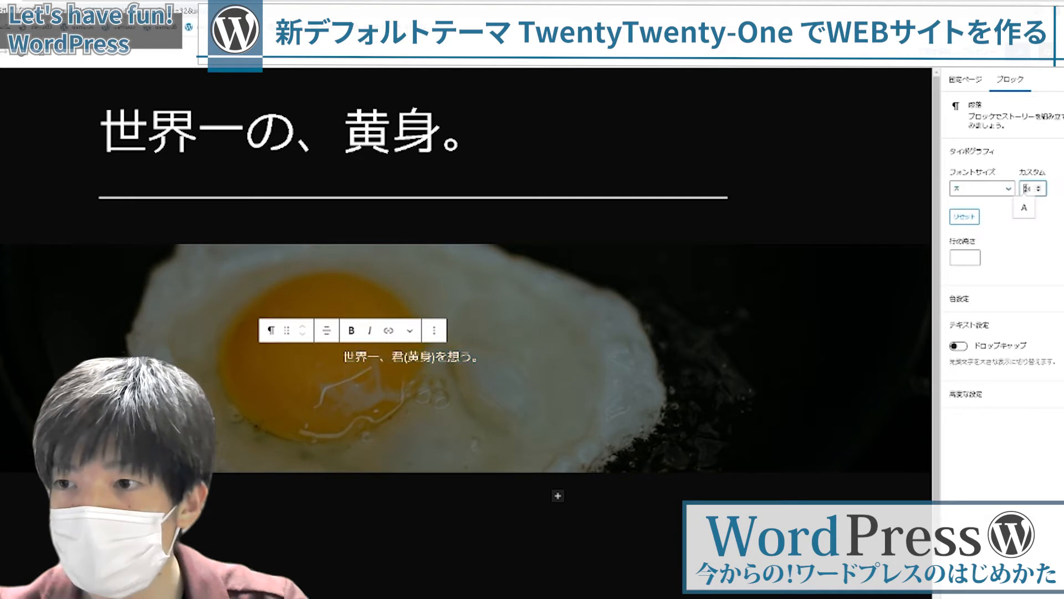
text(72)
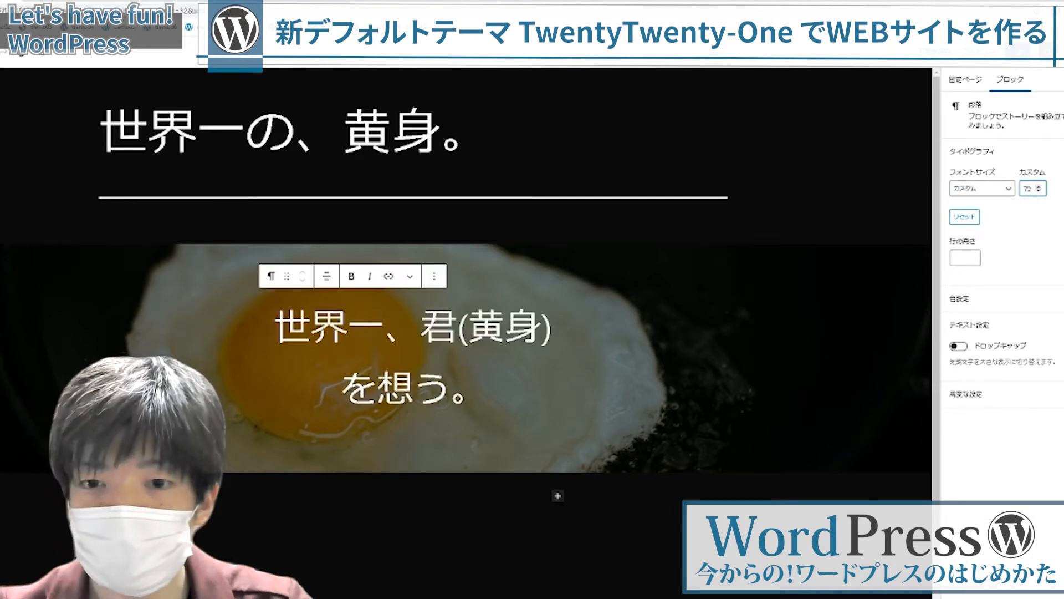
Increase the fried-egg cover's height so more of the egg photo is included.
click(591, 304)
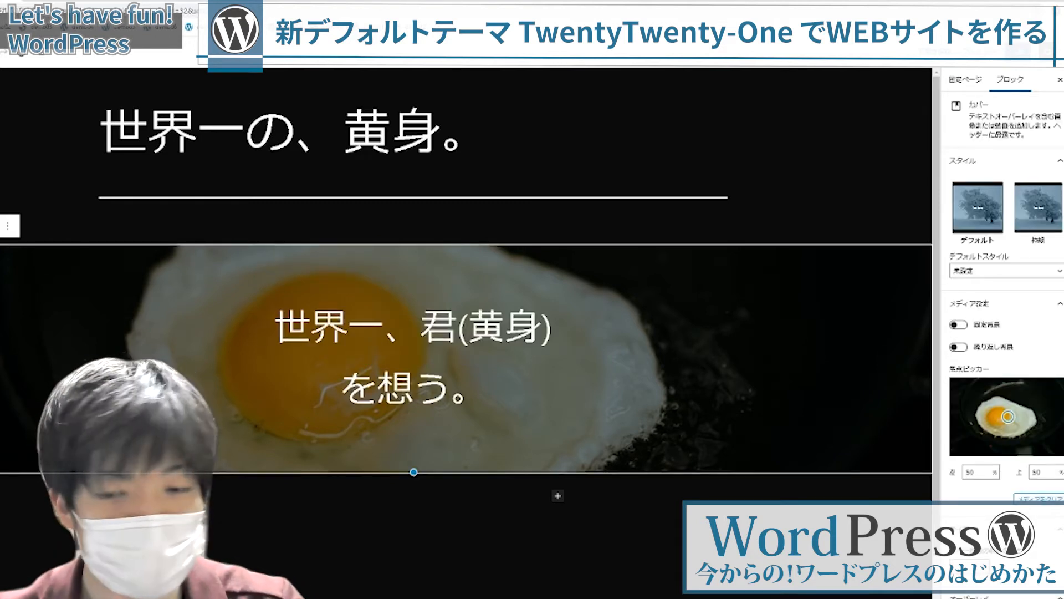
drag(413, 472, 413, 565)
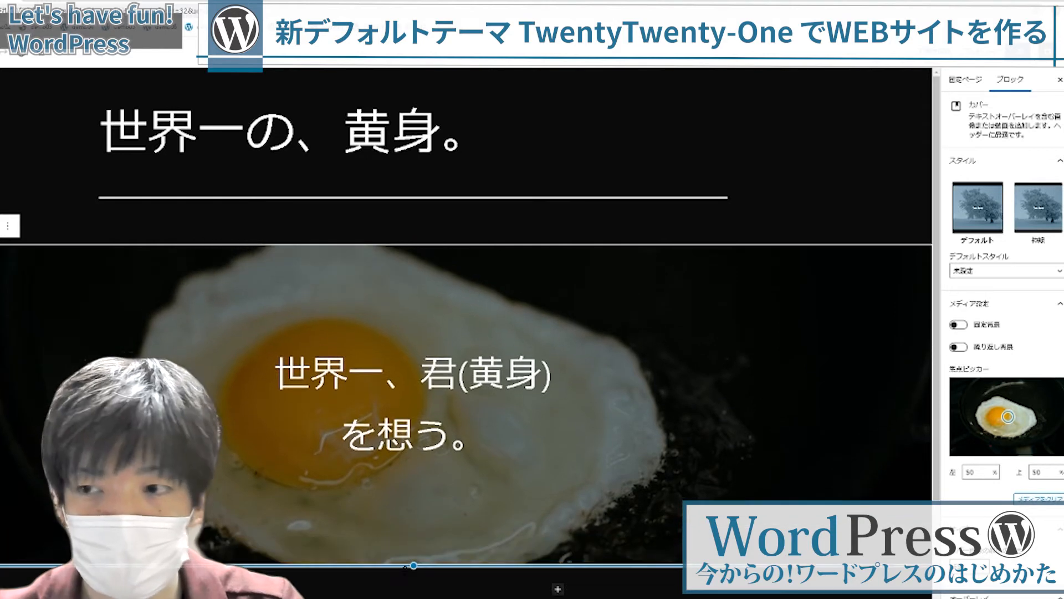
scroll(686, 289, down, 3)
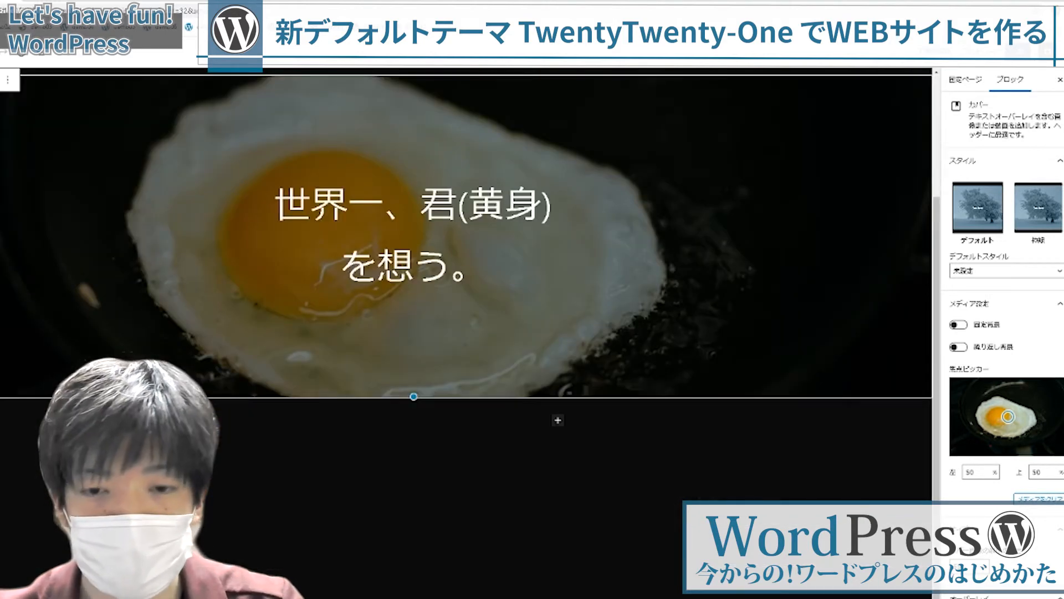
Insert the Twenty Twenty-One block pattern combining media with an article text title in the empty paragraph below the cover.
click(421, 420)
scroll(410, 309, up, 3)
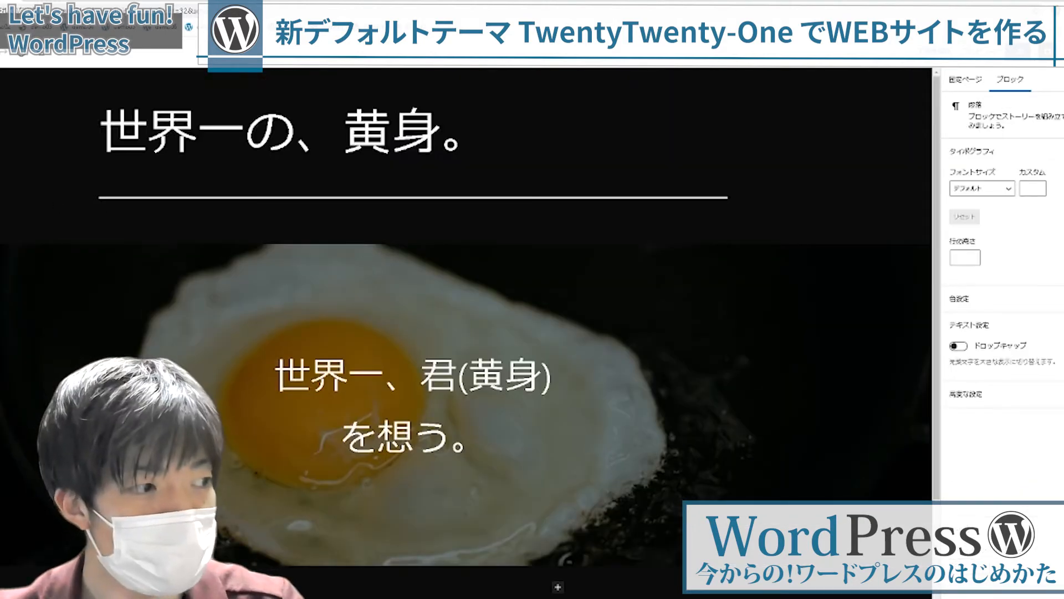
key(BackSpace)
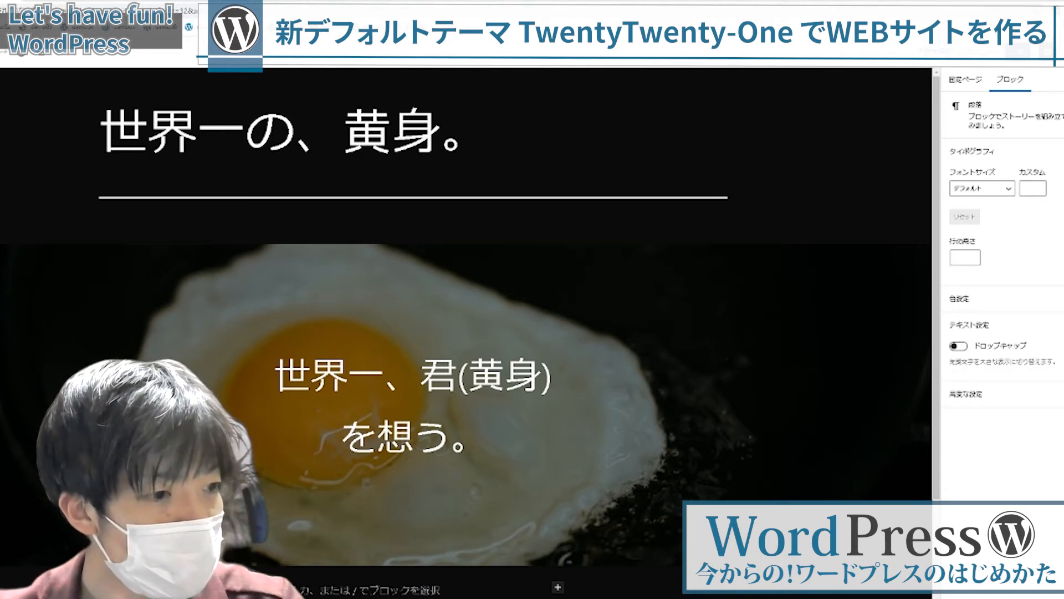
scroll(68, 349, down, 4)
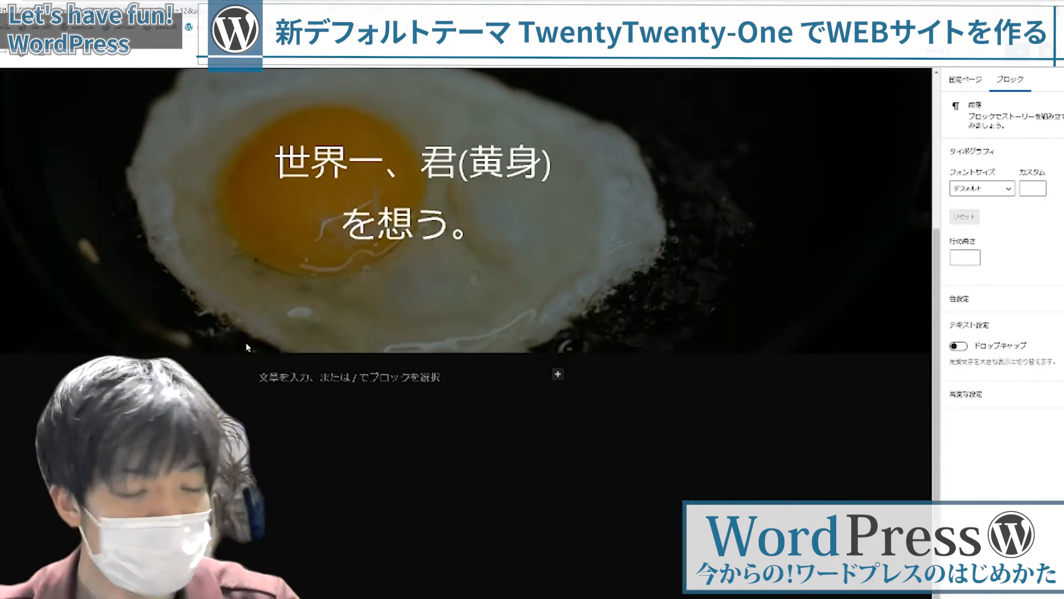
click(558, 375)
click(625, 551)
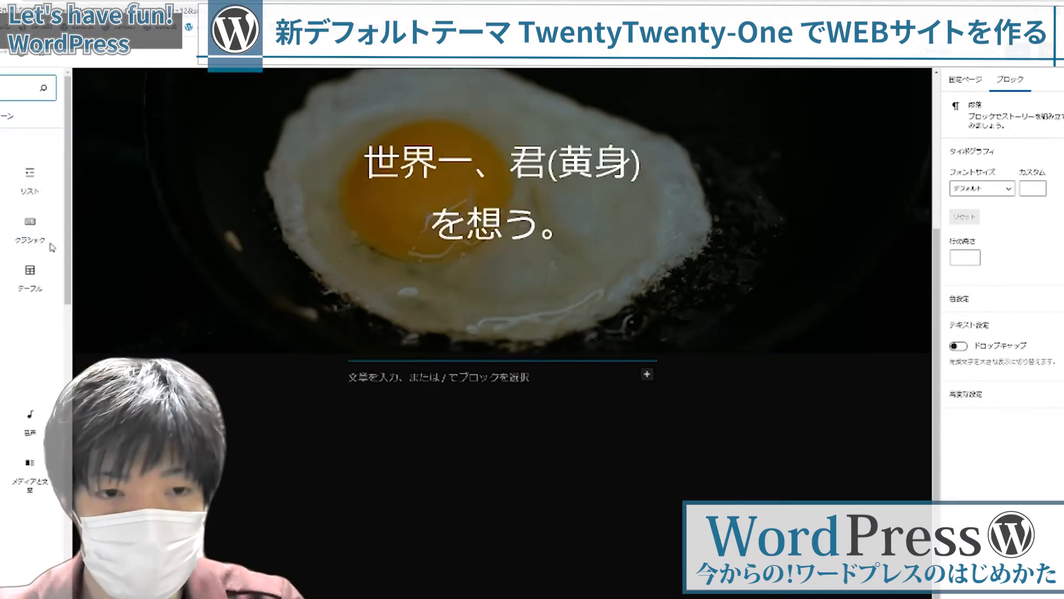
click(108, 118)
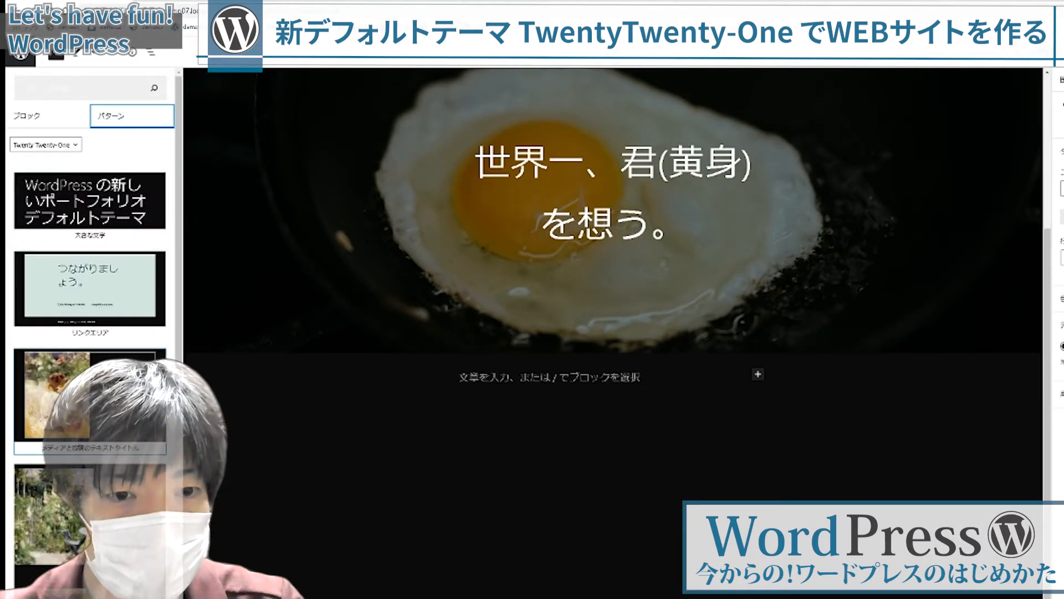
click(89, 400)
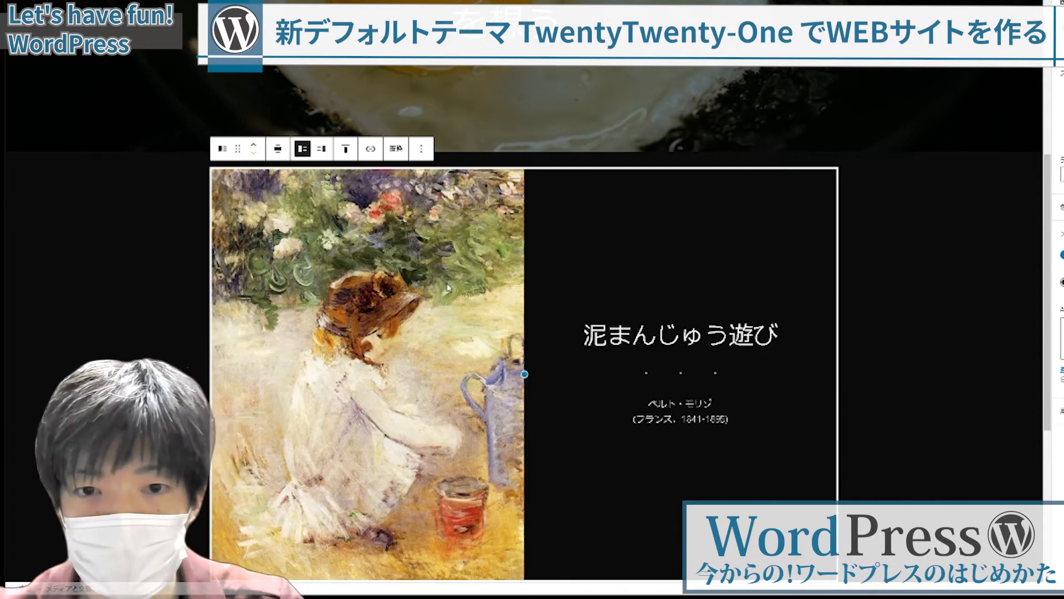
Replace the pattern's garden painting with the egg-and-bacon photo from the media library.
click(395, 150)
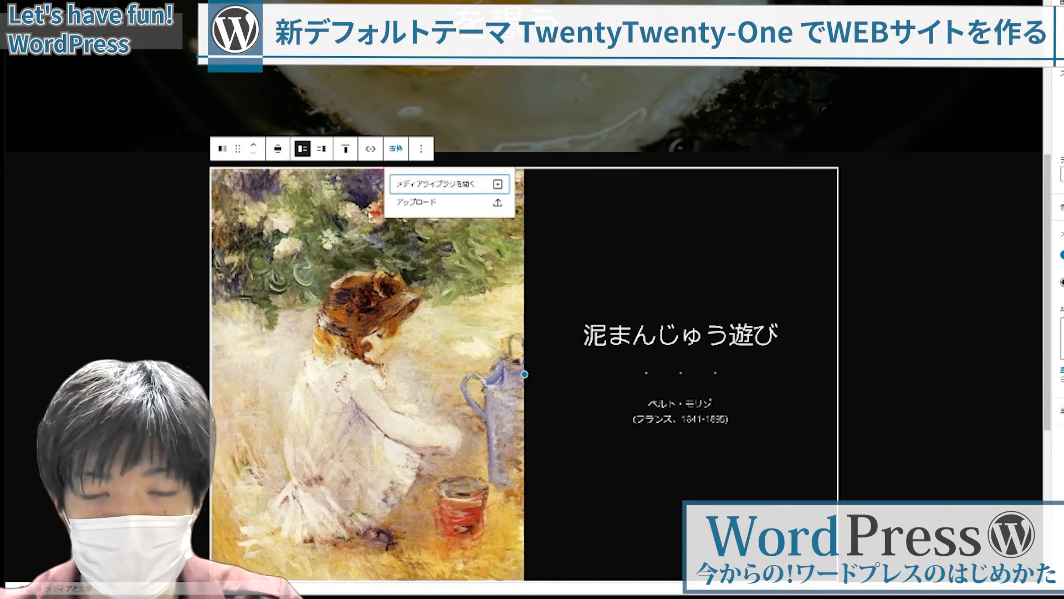
click(438, 184)
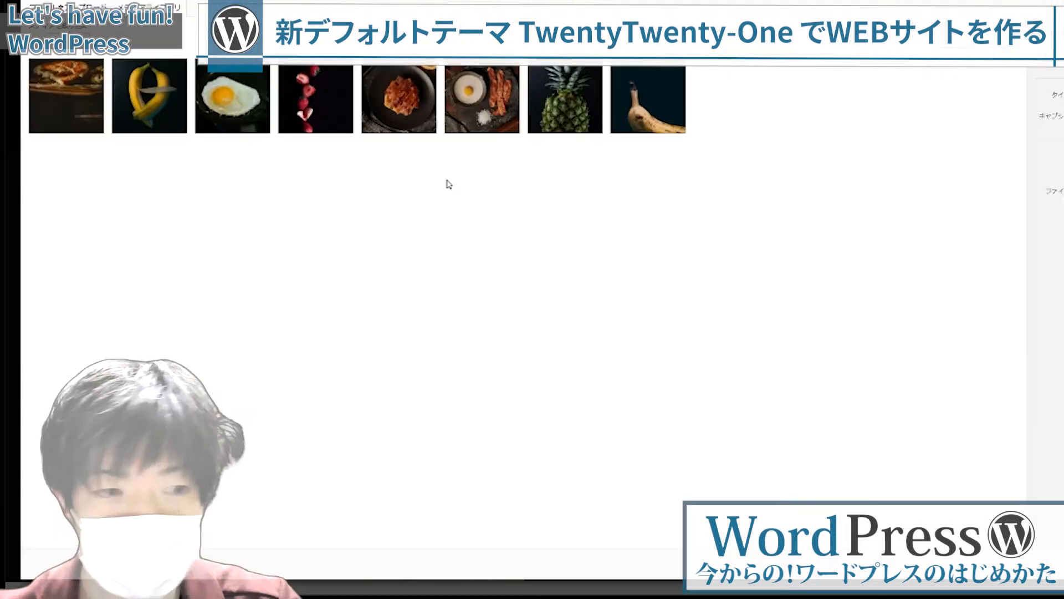
click(472, 117)
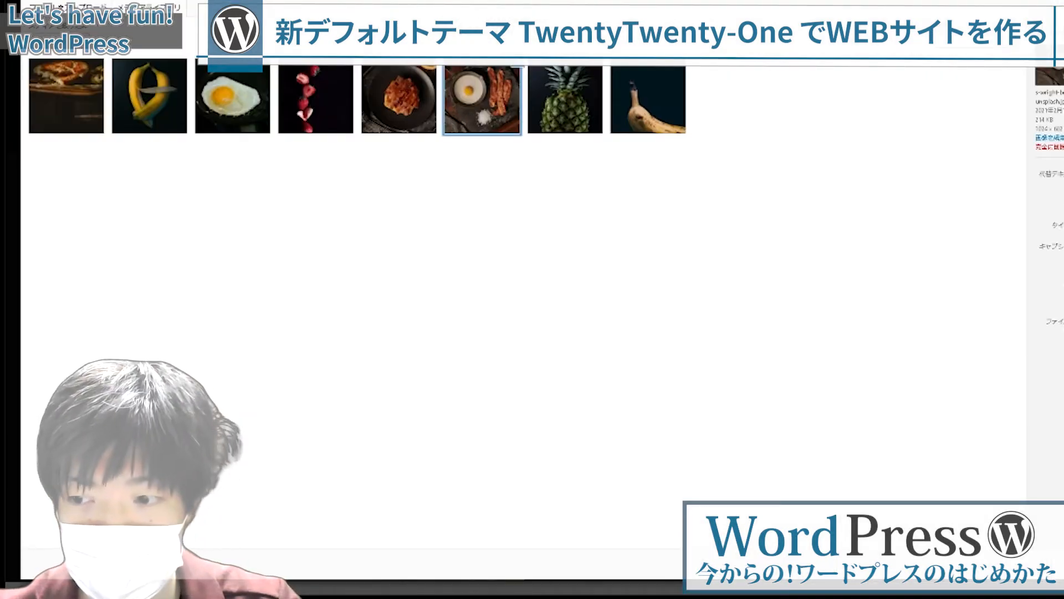
click(1056, 564)
Replace the heading beside the egg-and-bacon photo with 世界が驚く、その味。.
click(673, 237)
triple_click(669, 240)
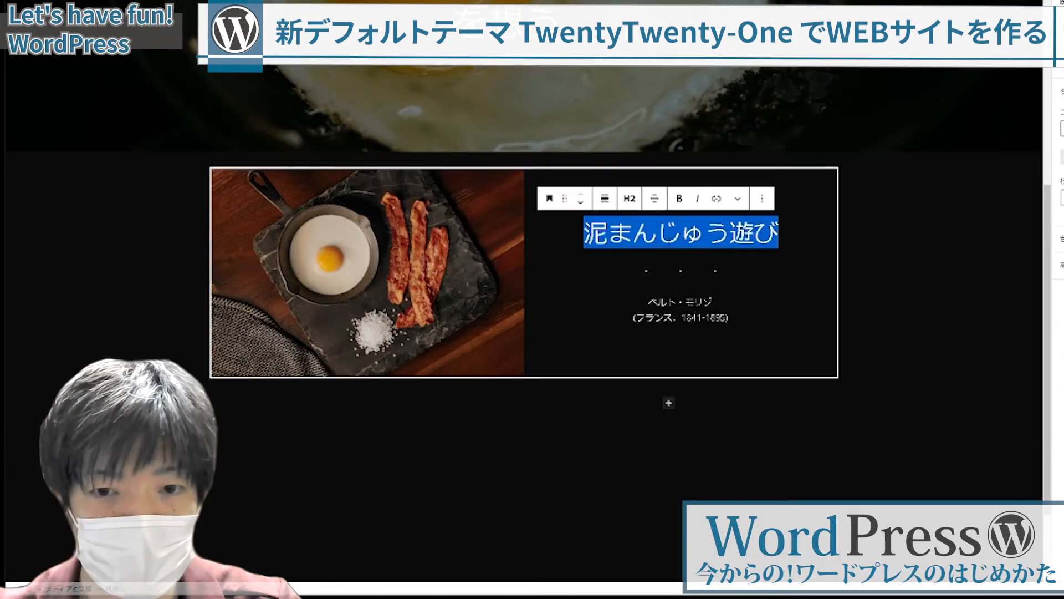
key(alt+Tab)
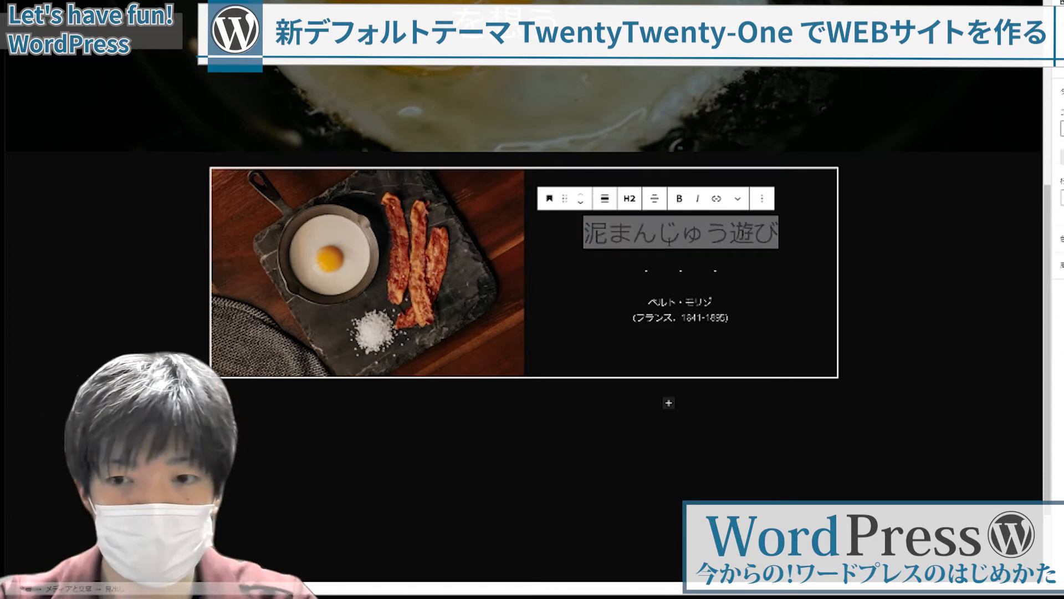
key(alt+Tab)
text(せ)
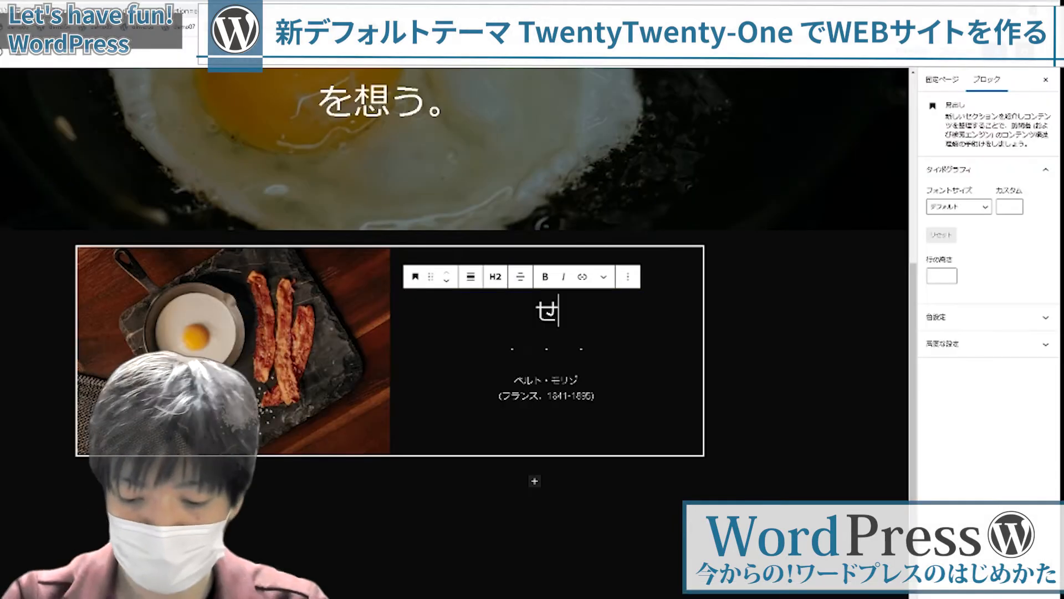
text(せか)
key(BackSpace)
key(BackSpace)
text(かいが)
key(space)
text(おどお)
key(BackSpace)
text(ろく)
key(space)
text(、そのあひj)
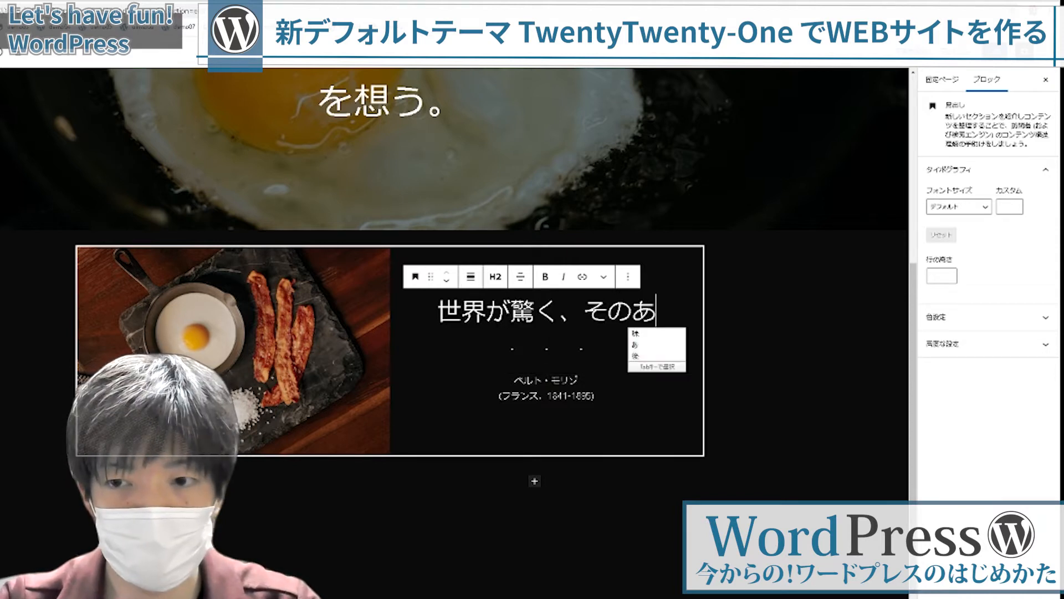
key(BackSpace)
key(BackSpace)
text(じ。)
key(space)
key(Return)
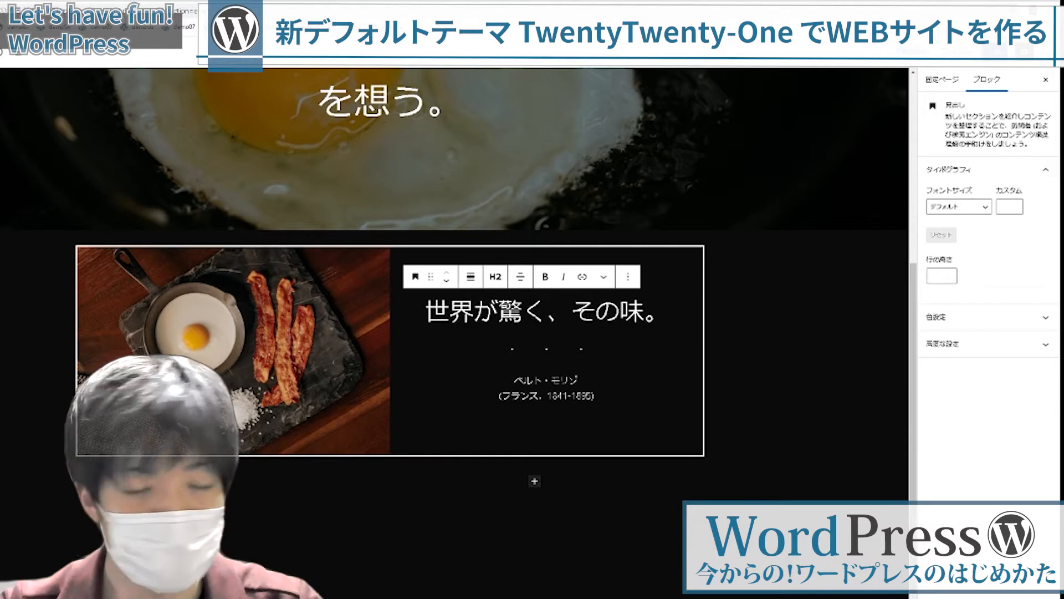
Apply the thick 厚みのある style to the separator below the heading and replace the artist text beneath it with 目玉焼き.
click(543, 349)
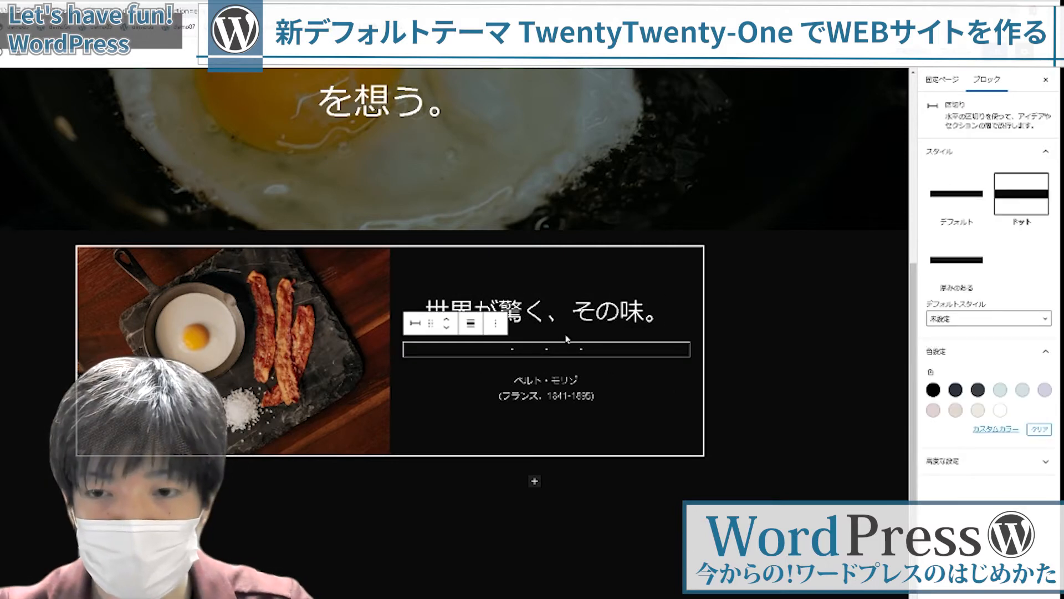
click(956, 259)
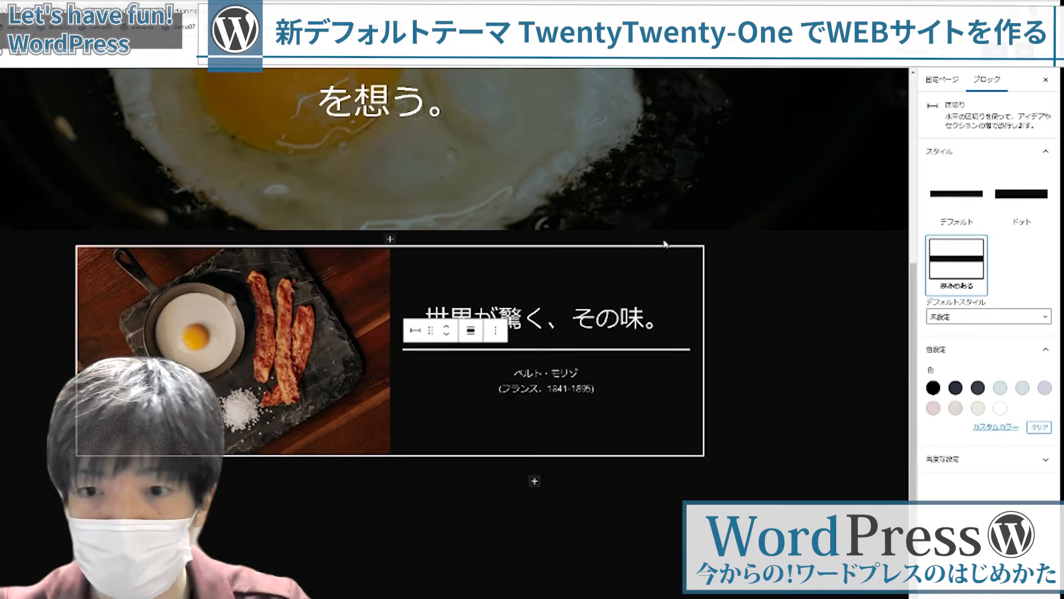
key(ctrl+a)
key(ctrl+a)
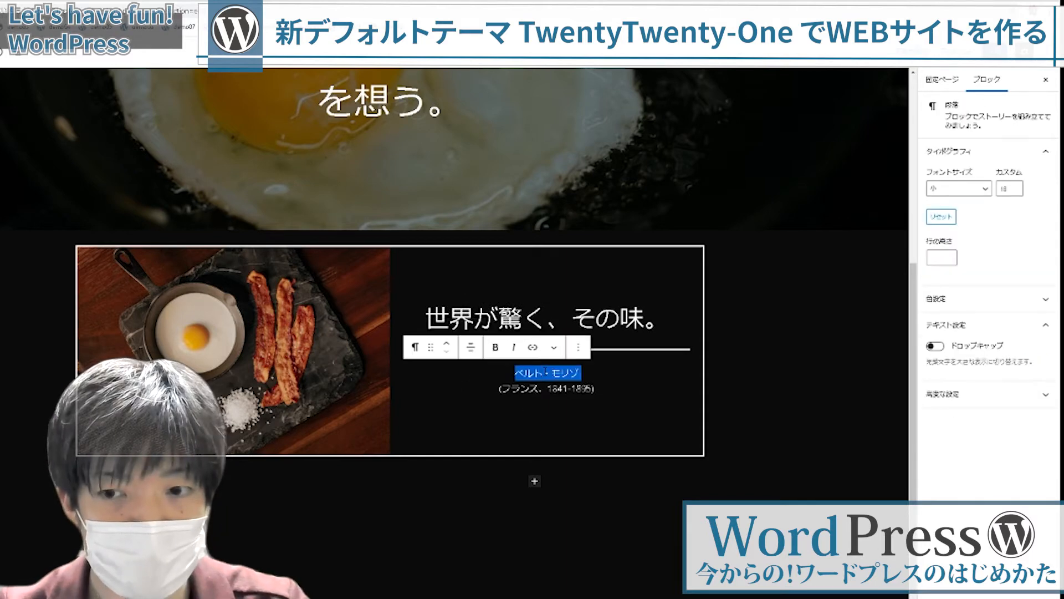
click(547, 371)
double_click(546, 370)
drag(546, 371, 682, 417)
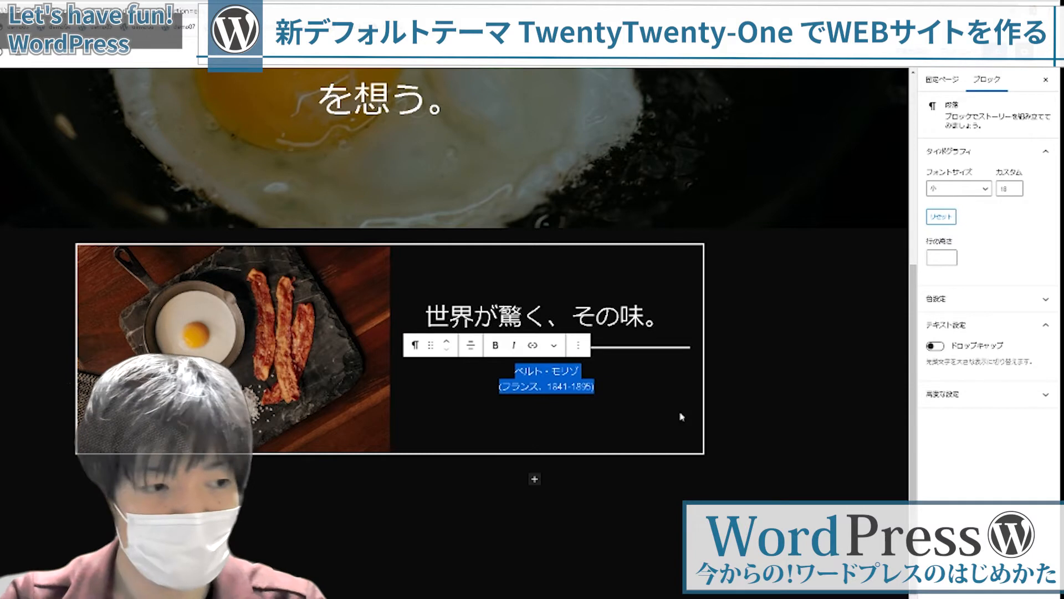
text(medamay)
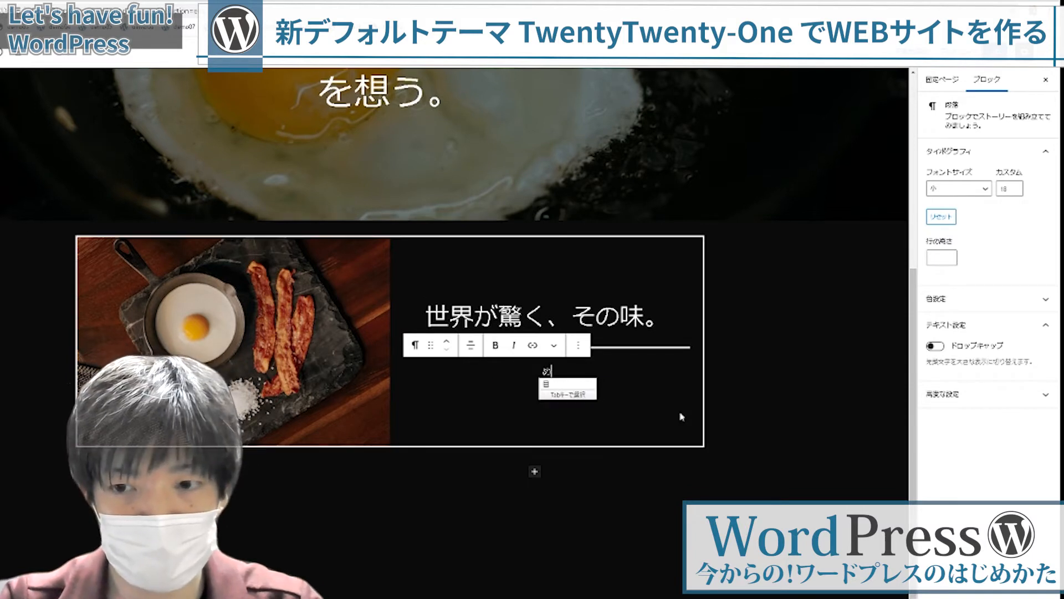
text(aki)
key(space)
key(Return)
key(Return)
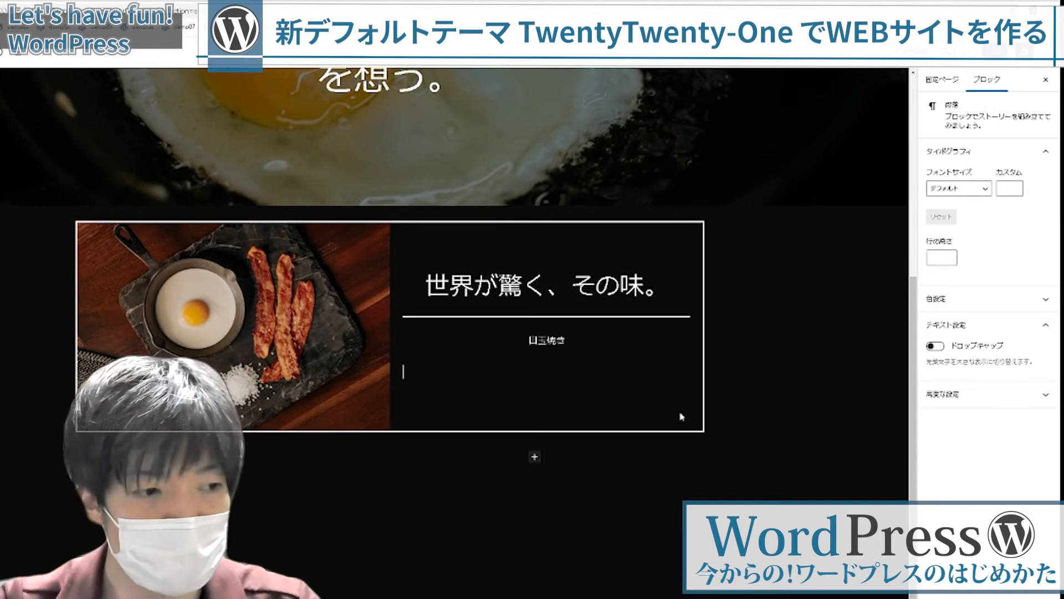
Add a centered paragraph reading １２０００円 below 目玉焼き.
text(12000en)
key(space)
key(Return)
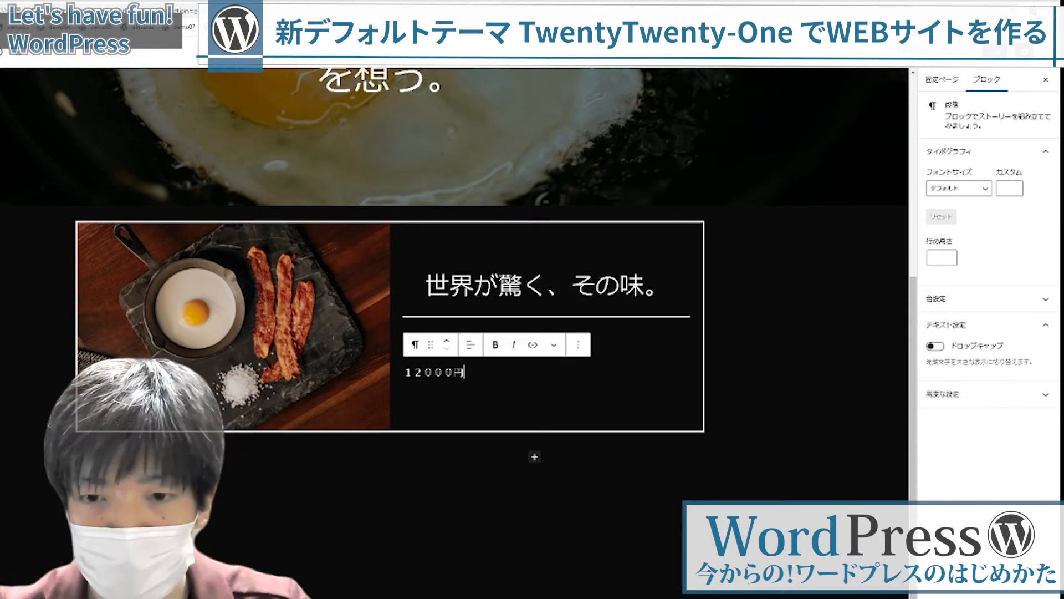
click(470, 344)
click(502, 396)
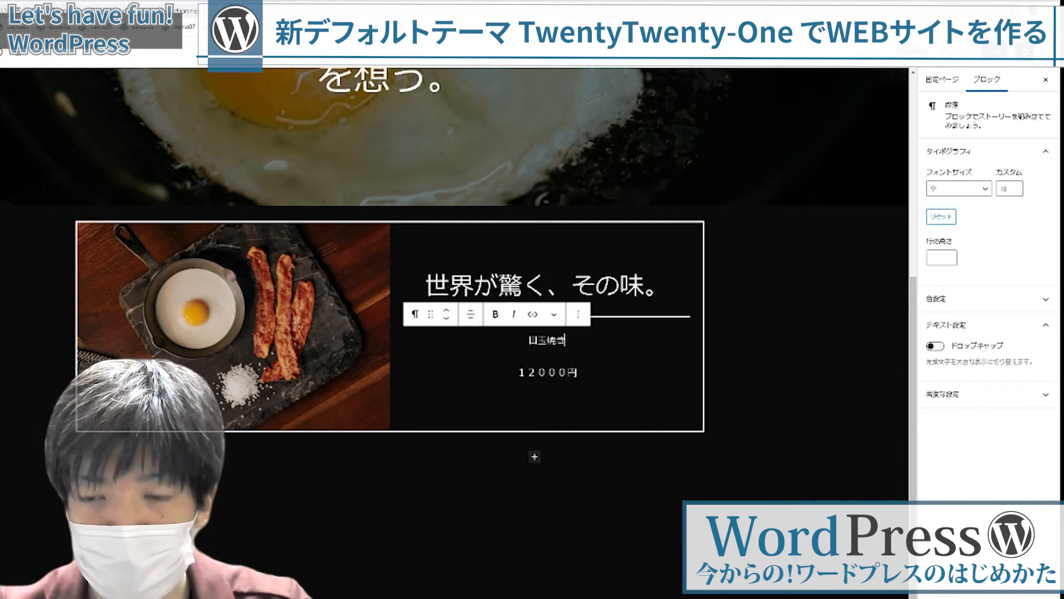
Set a custom font size of 40 for the 目玉焼き paragraph.
click(1015, 187)
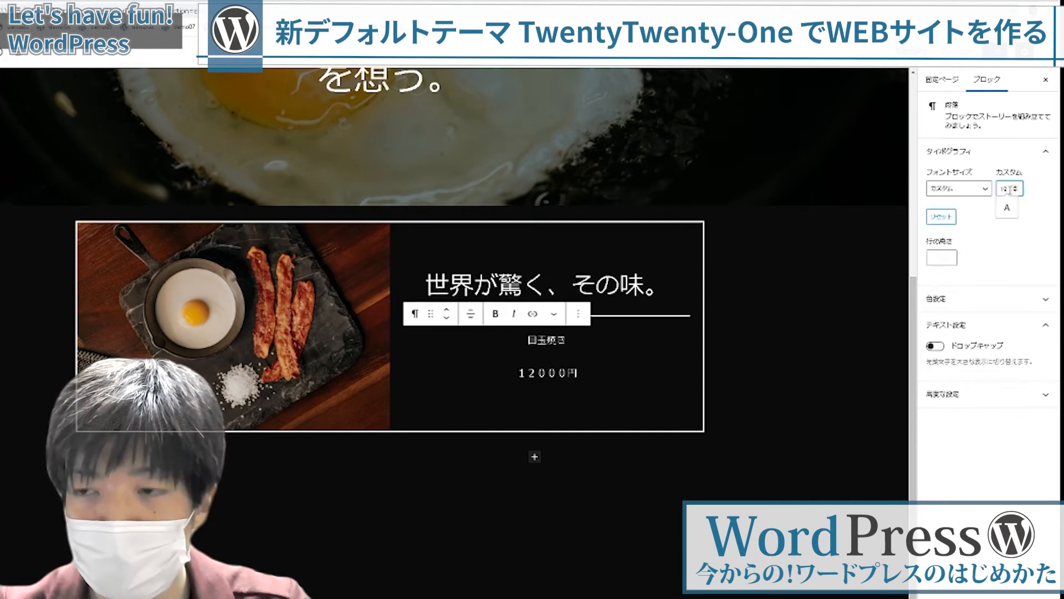
click(1015, 191)
click(1015, 191)
click(1014, 191)
click(1014, 190)
click(1014, 191)
click(1014, 187)
double_click(1004, 189)
text(40)
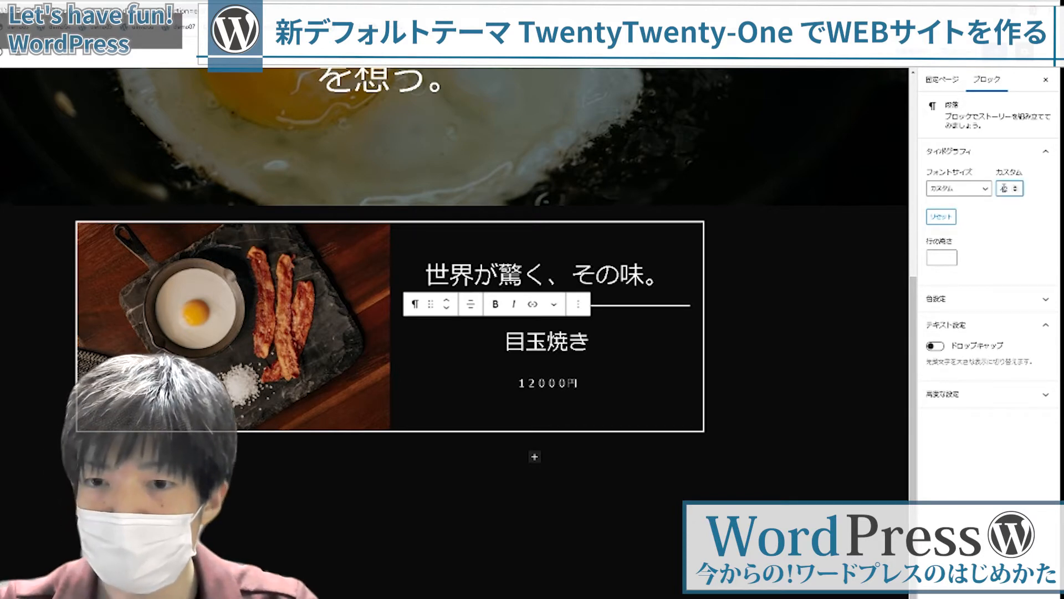
Remove the white border around the egg-and-bacon media-and-text block by applying the default style.
click(702, 284)
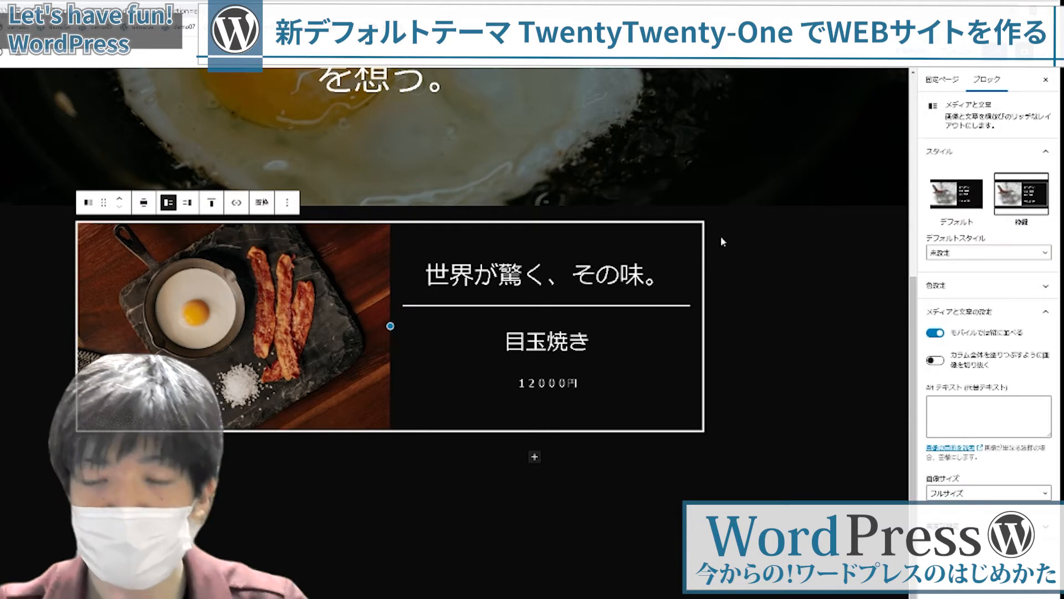
click(797, 225)
click(686, 244)
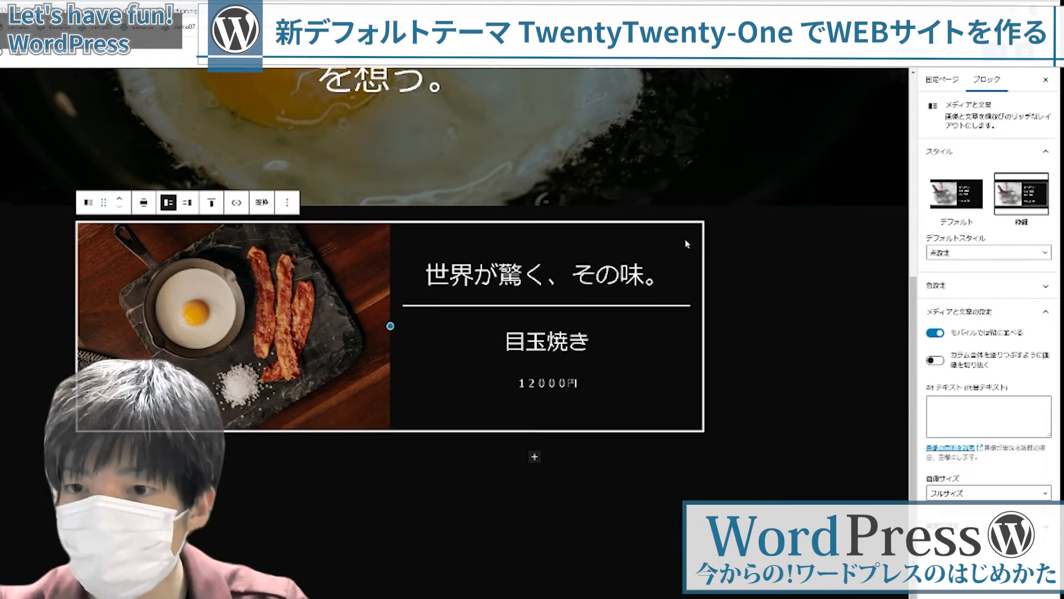
click(793, 272)
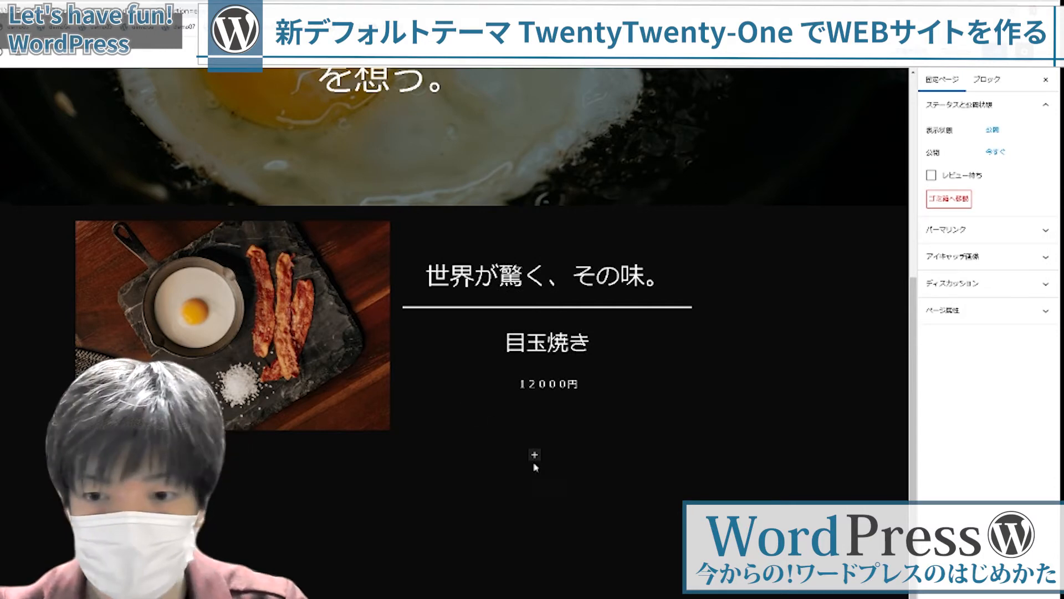
Insert the Twenty Twenty-One block pattern with overlapping images in two columns.
scroll(535, 470, down, 2)
click(536, 363)
click(588, 547)
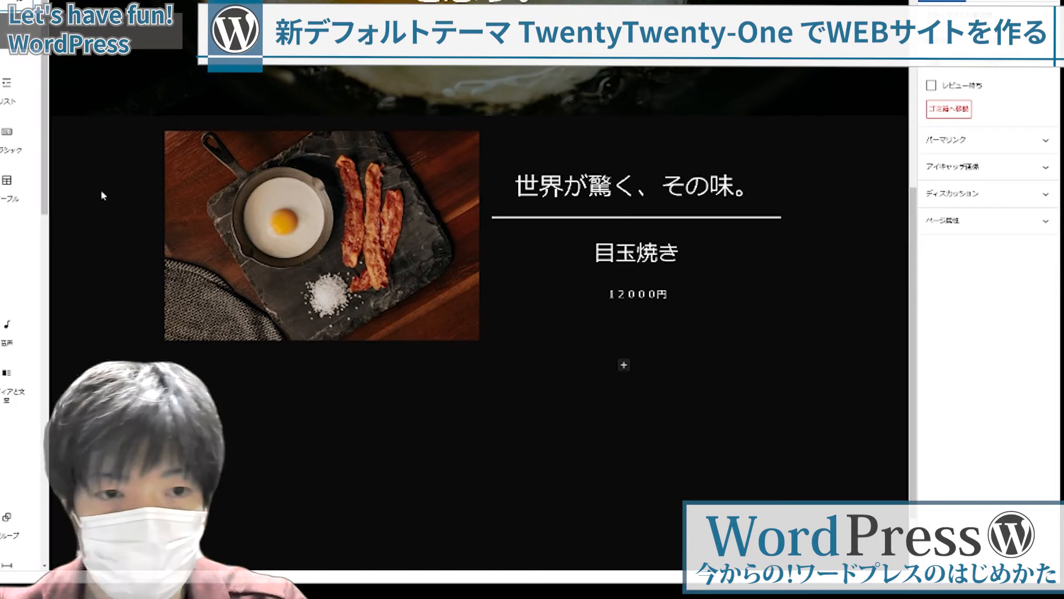
click(16, 28)
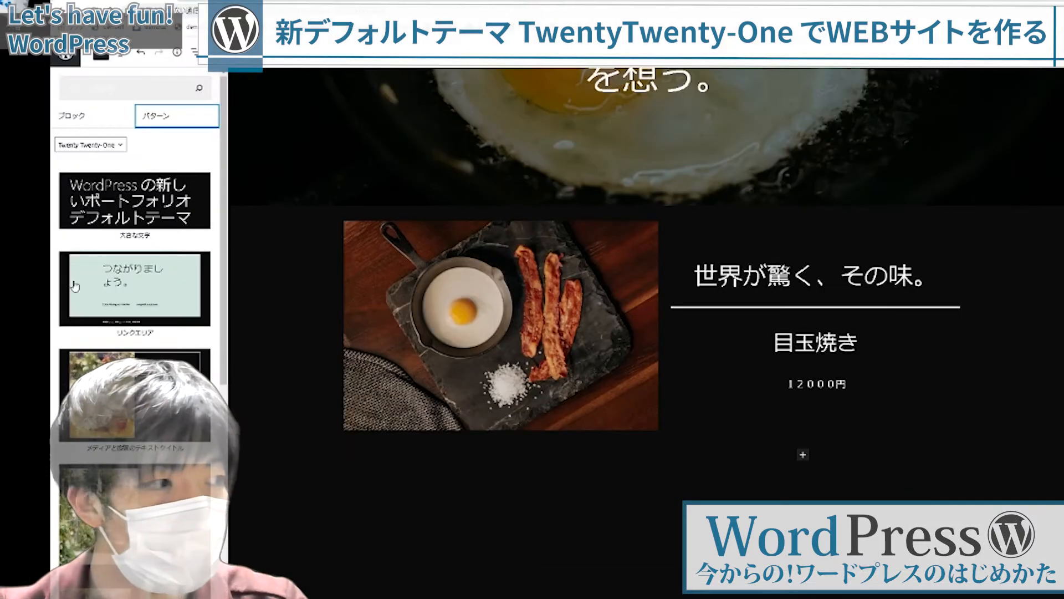
scroll(135, 333, down, 3)
click(135, 333)
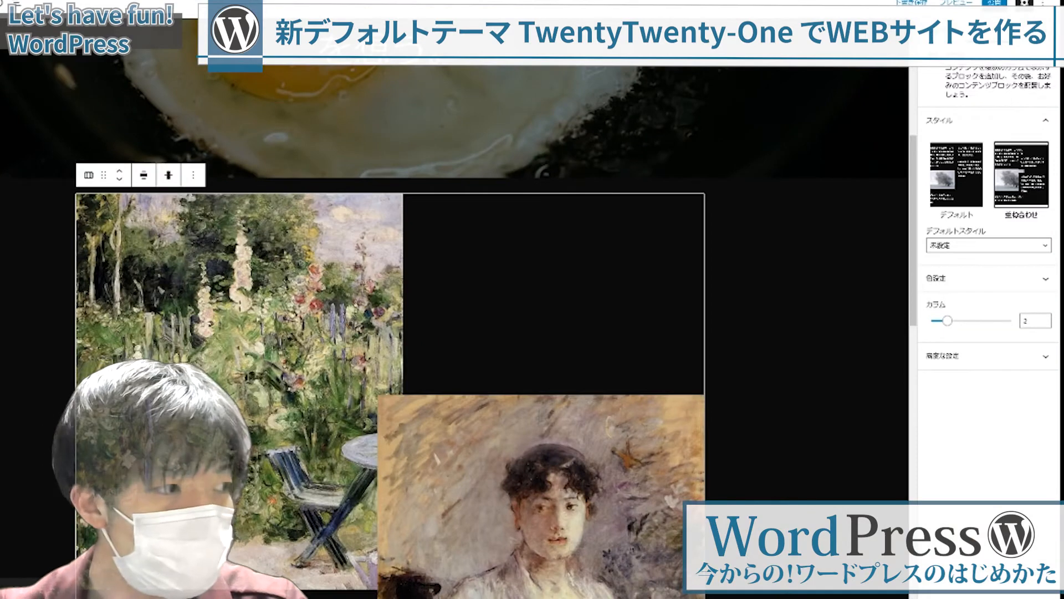
Replace the garden painting in the overlapping images pattern with the strawberry photo from the media library.
click(173, 309)
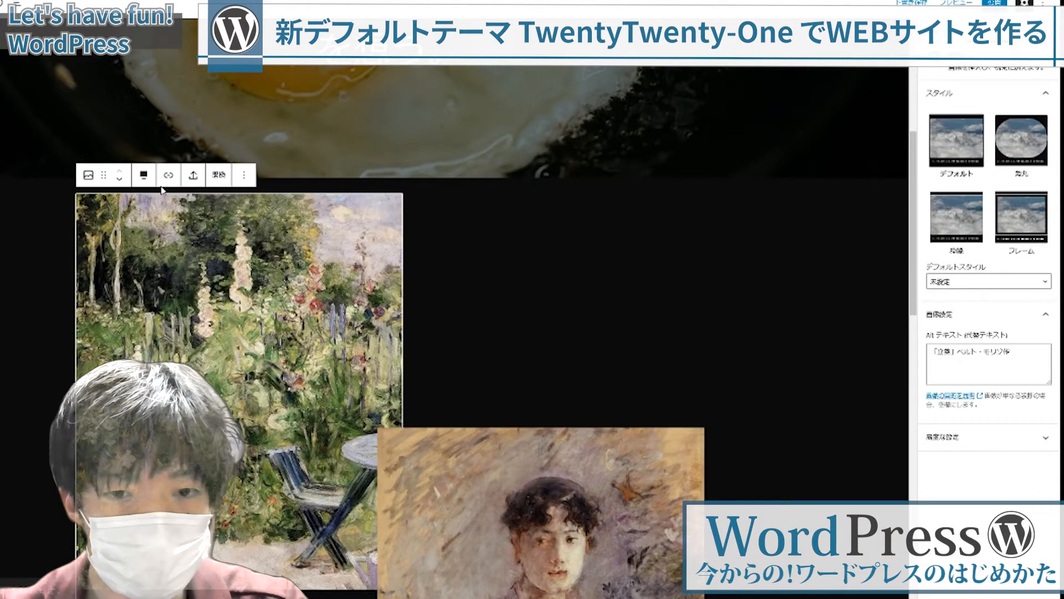
click(218, 175)
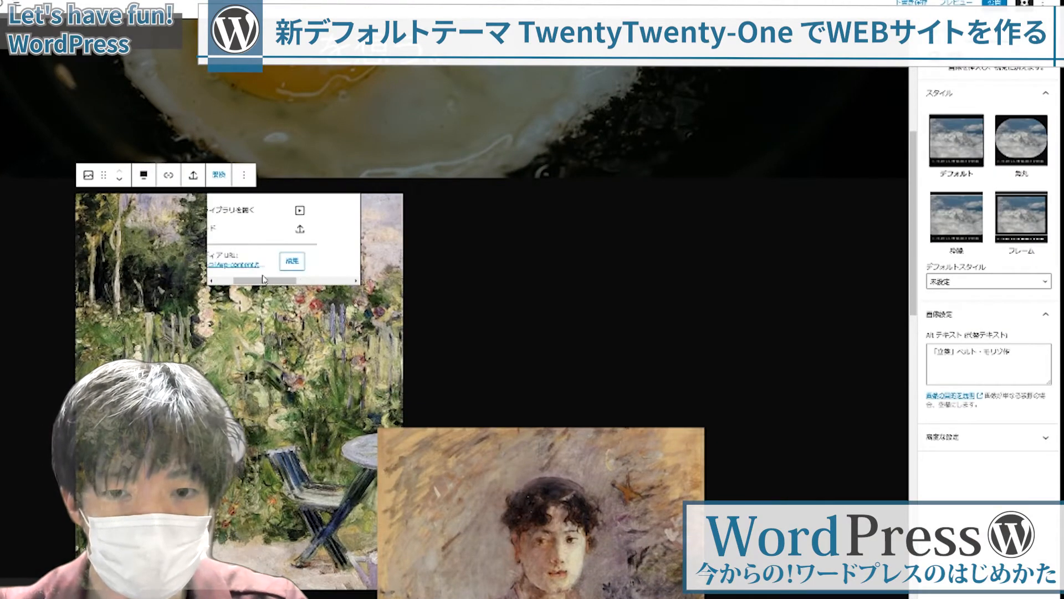
click(266, 213)
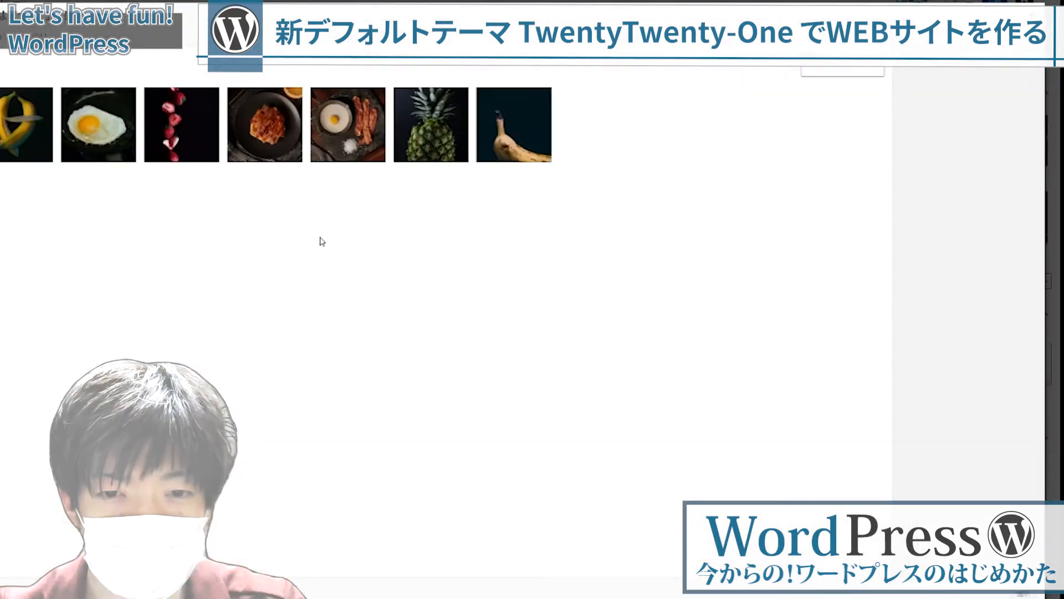
click(198, 142)
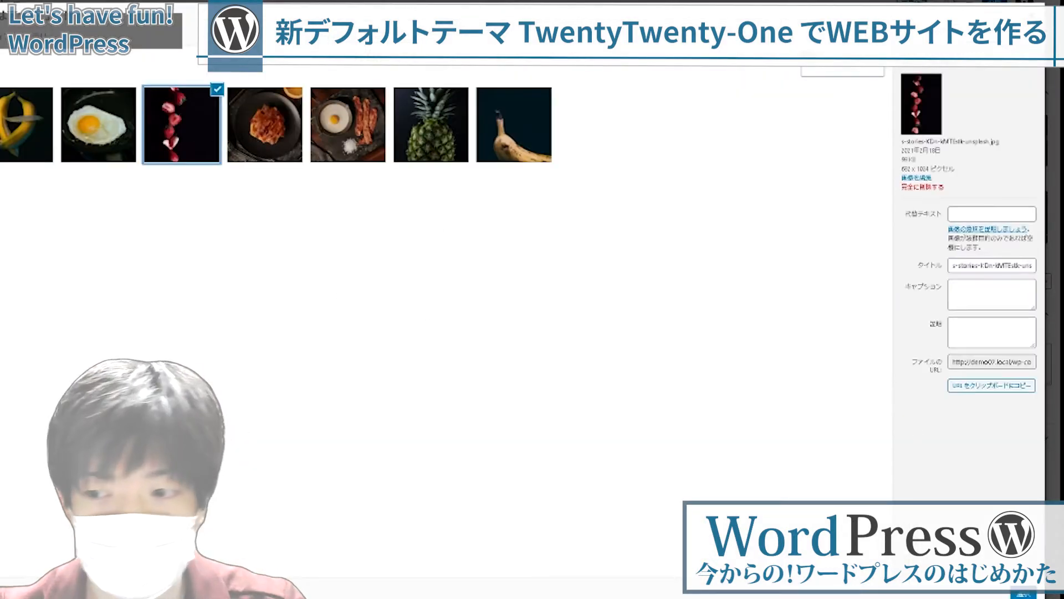
click(1023, 594)
Replace the painting of the seated woman with the banana photo from the media library.
scroll(546, 335, down, 8)
click(546, 335)
scroll(545, 334, up, 5)
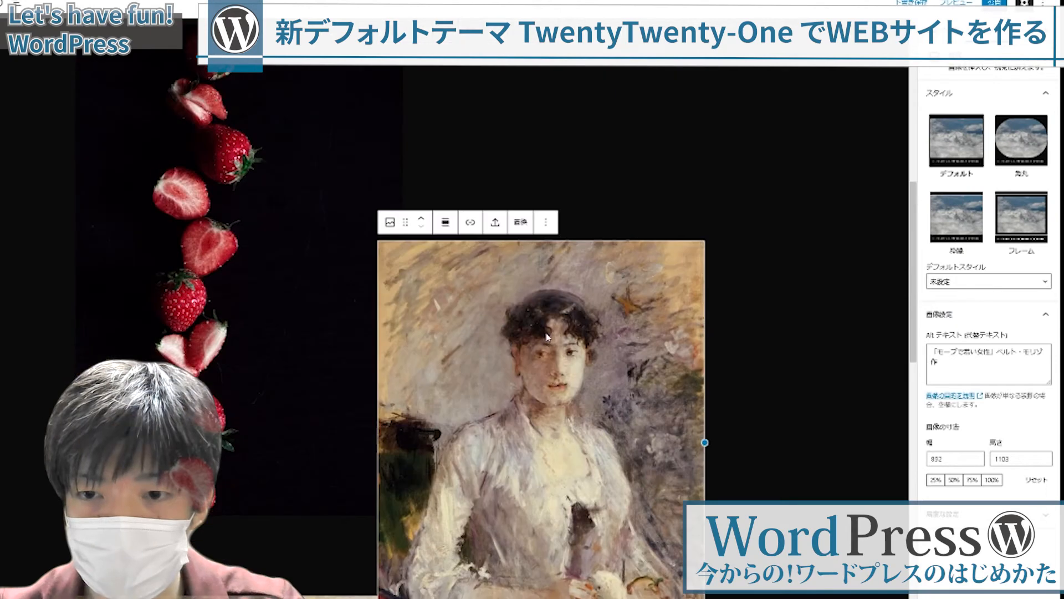
click(518, 221)
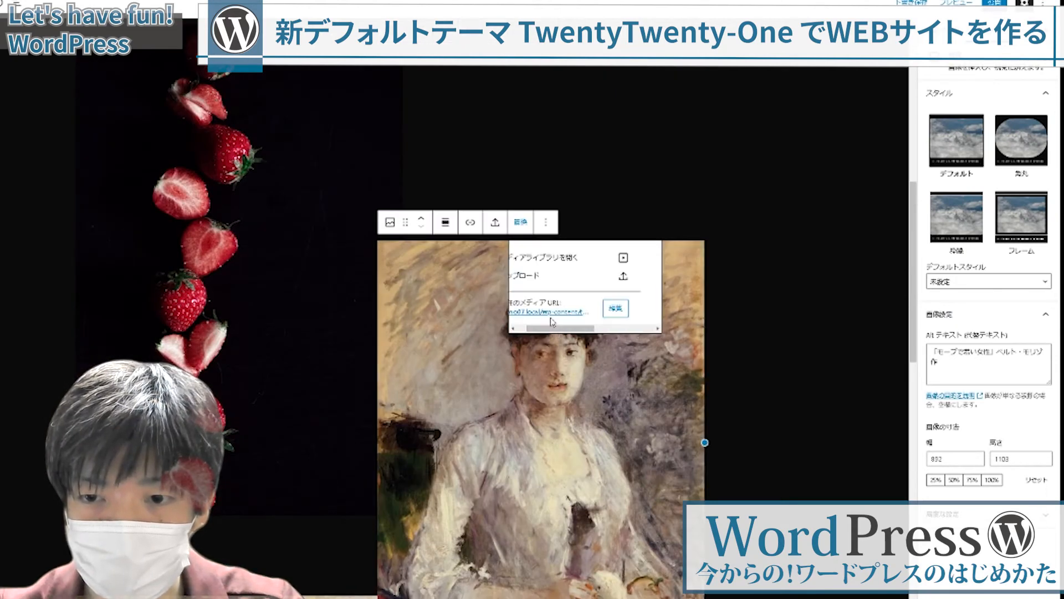
click(544, 260)
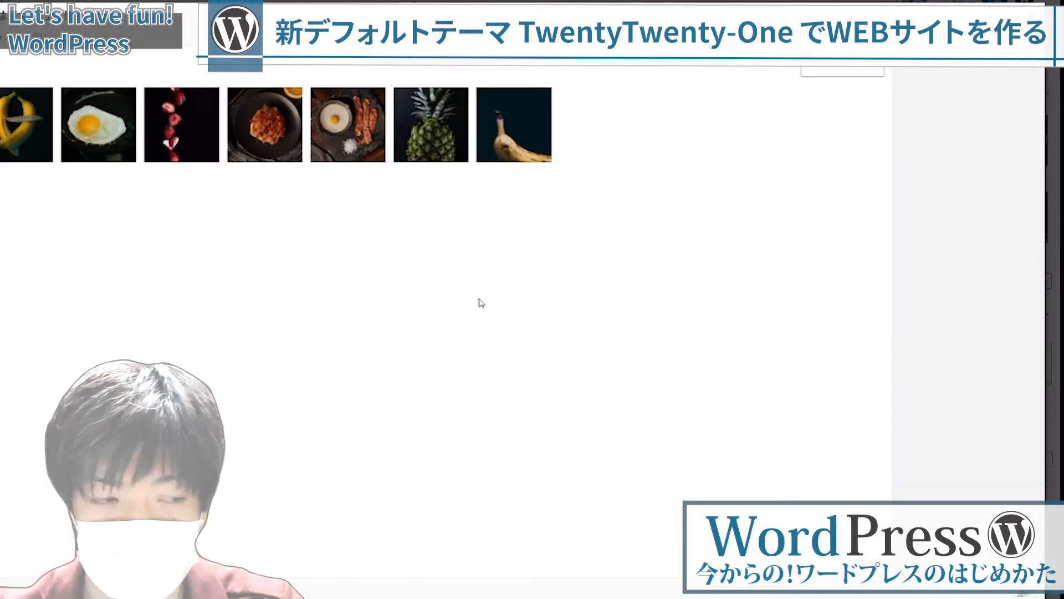
click(506, 129)
click(1024, 593)
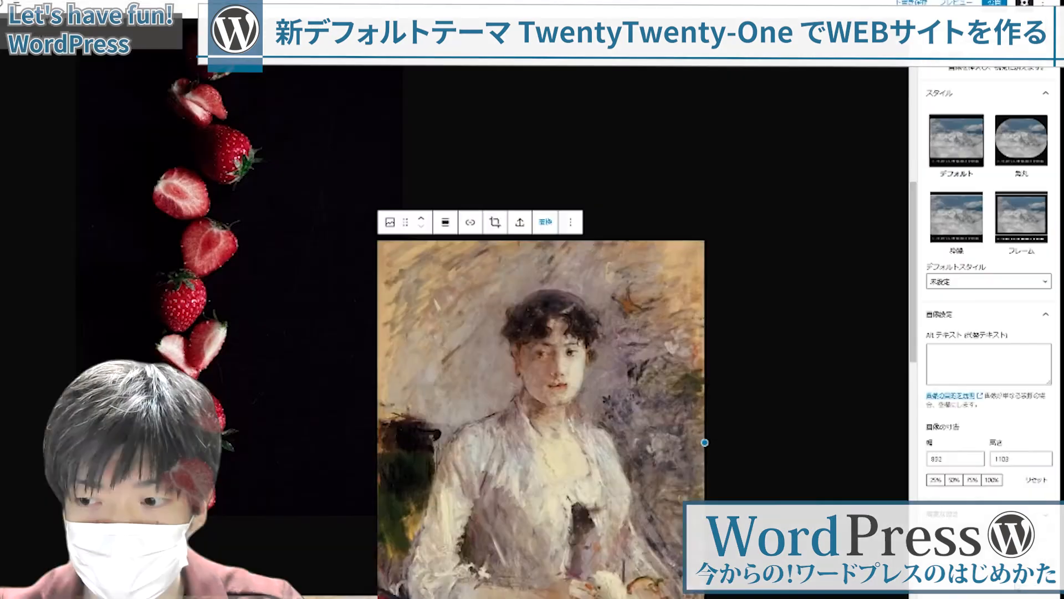
Replace the painting below the strawberries with the pineapple photo from the media library.
scroll(567, 390, down, 3)
click(268, 391)
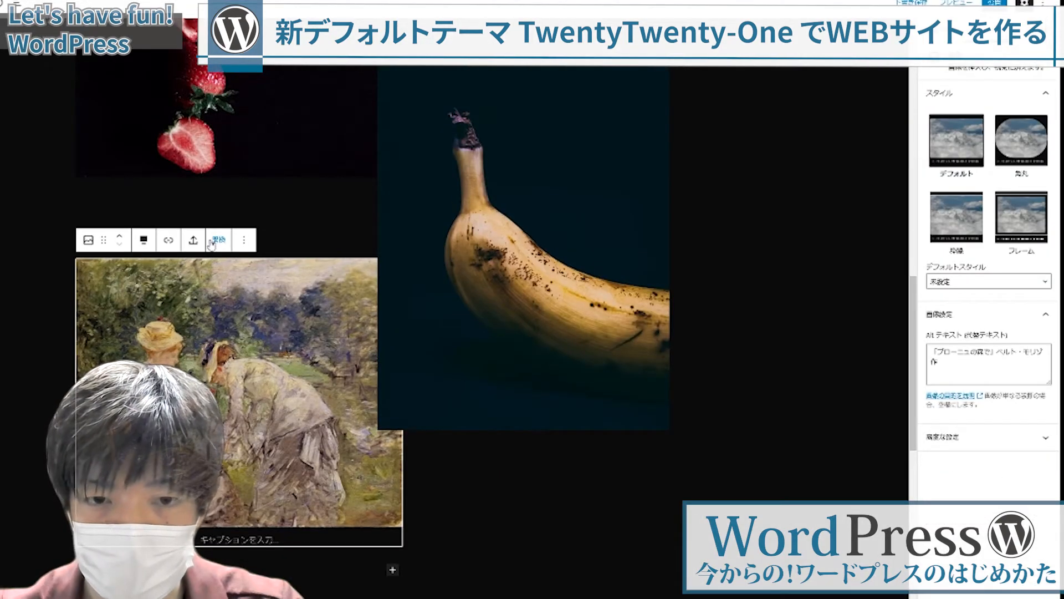
click(218, 241)
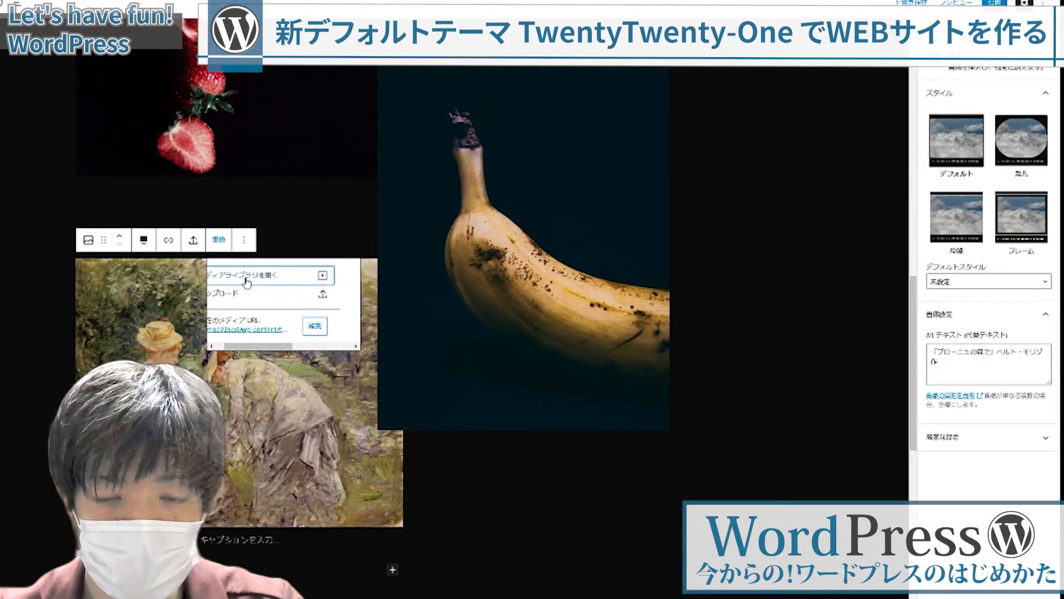
click(245, 282)
click(443, 137)
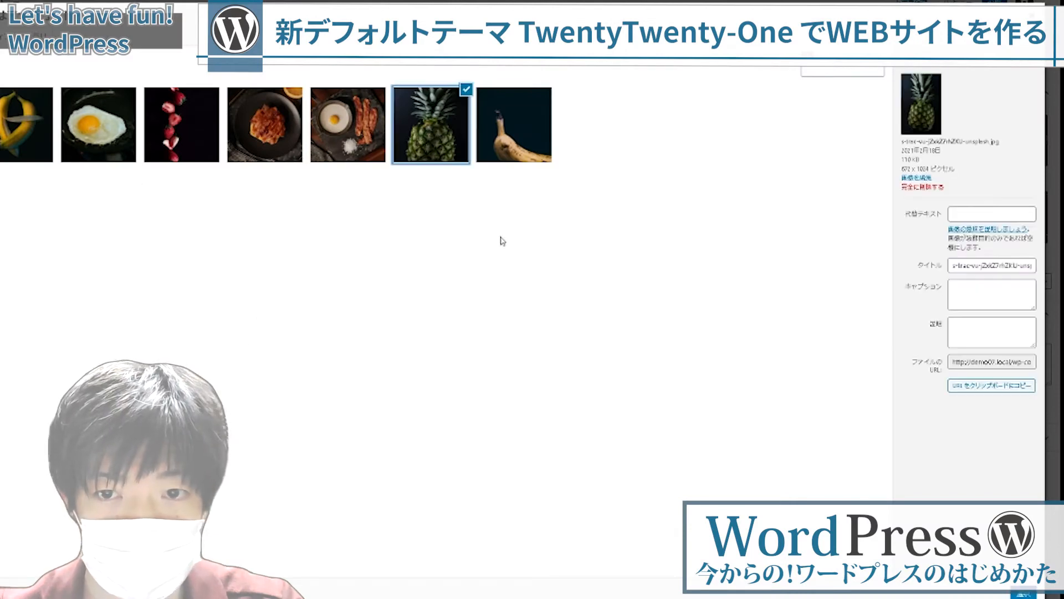
click(1023, 593)
Move the egg-and-bacon media-and-text block above the overlapping fruit images, directly below the cover.
scroll(483, 270, down, 10)
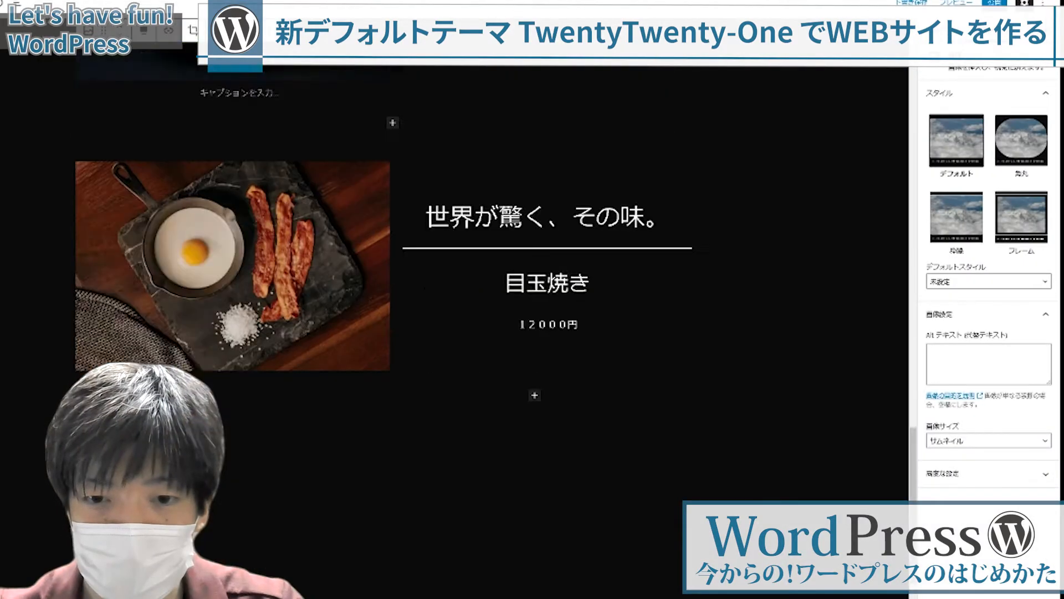
scroll(483, 270, up, 12)
scroll(483, 268, down, 10)
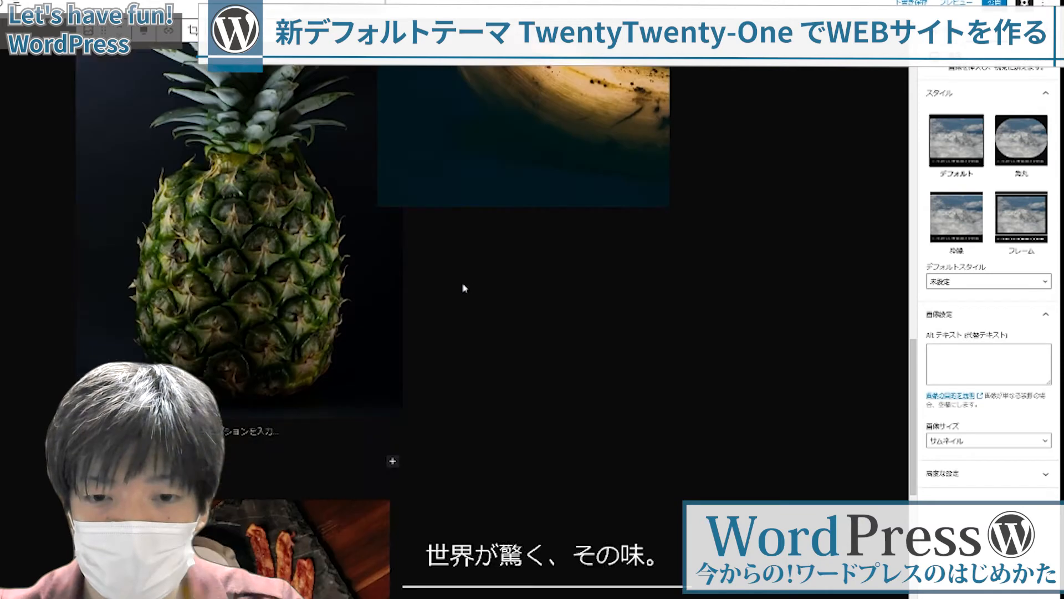
click(324, 352)
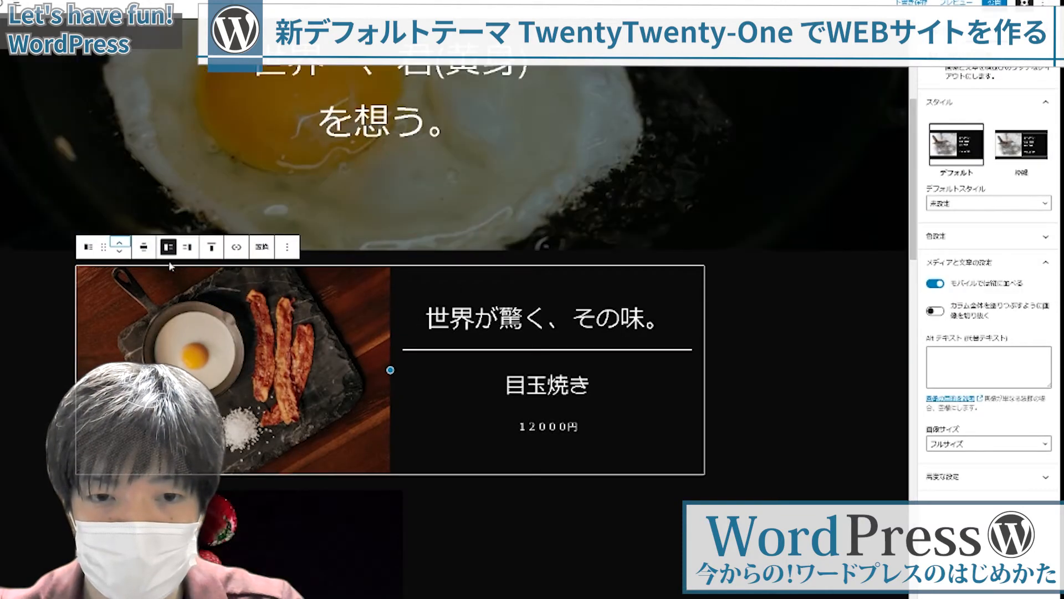
Caption the strawberry photo ストロベリー、オン・The・マジック。.
scroll(300, 463, down, 6)
click(295, 457)
scroll(583, 341, down, 11)
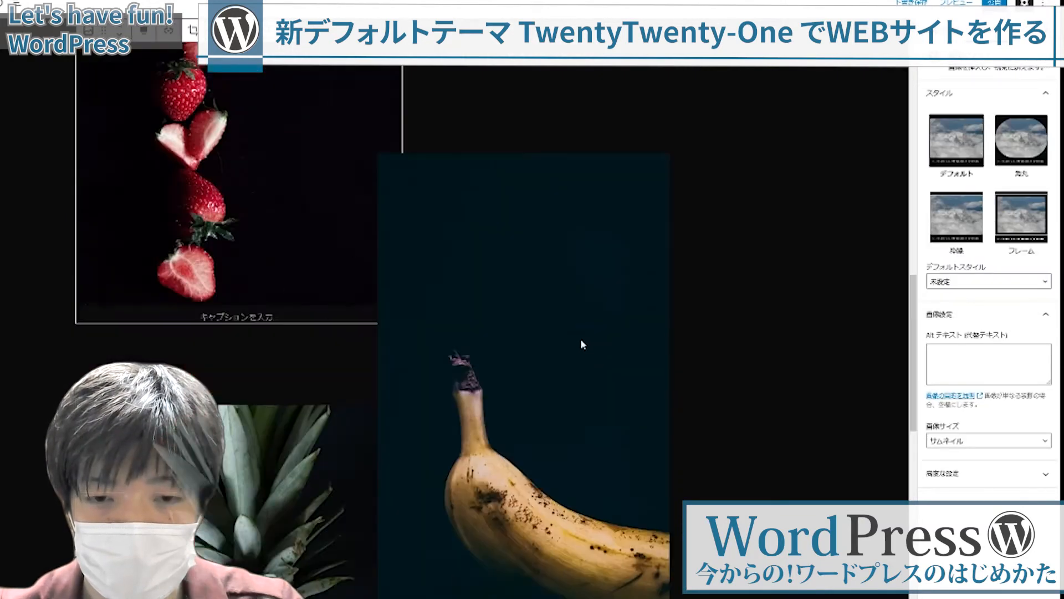
scroll(444, 344, up, 5)
click(239, 317)
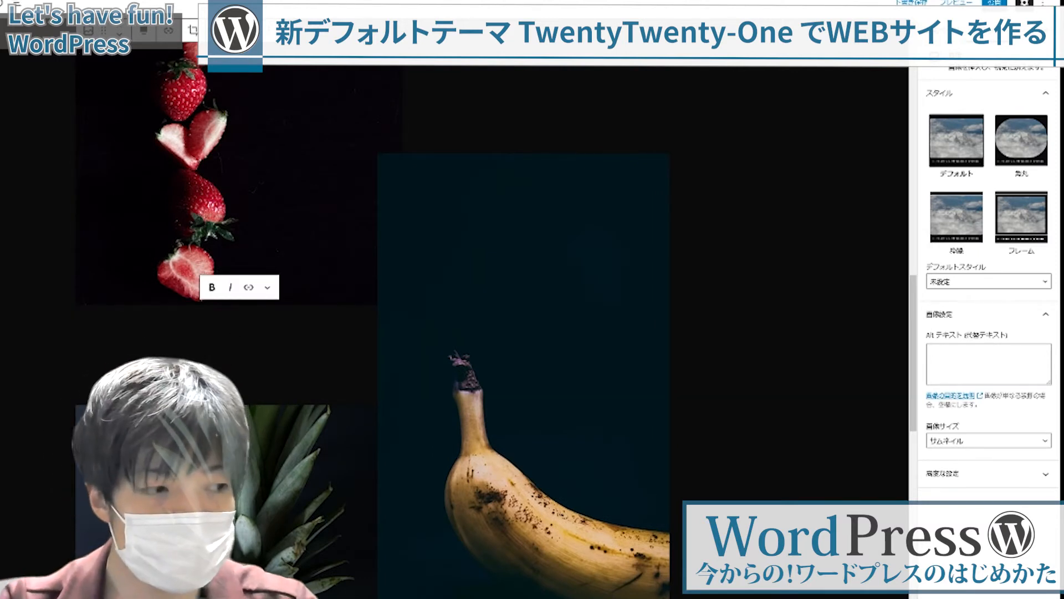
text(す)
key(Tab)
text(、おん)
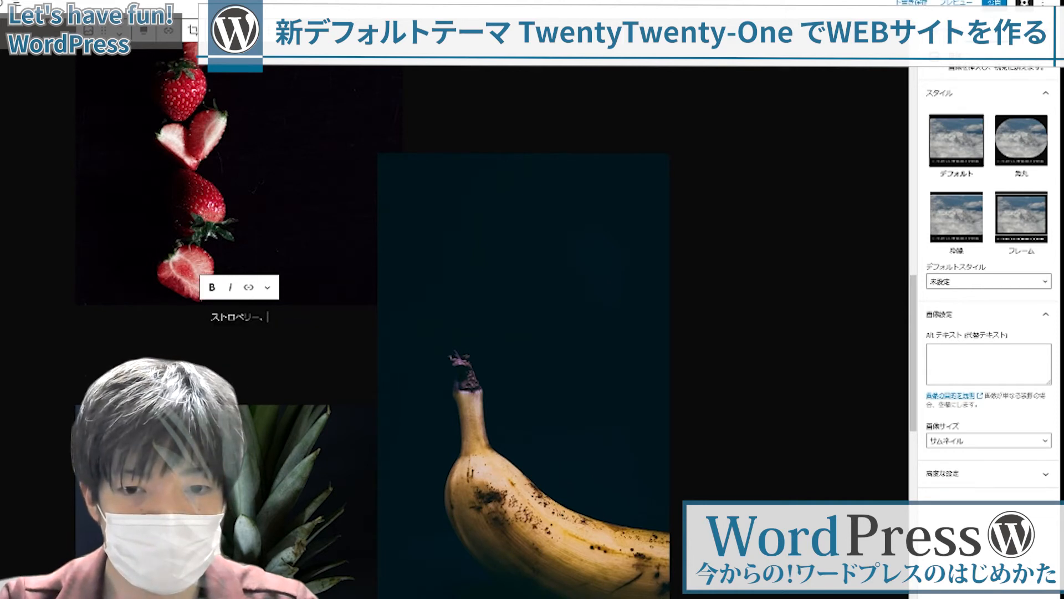
key(Tab)
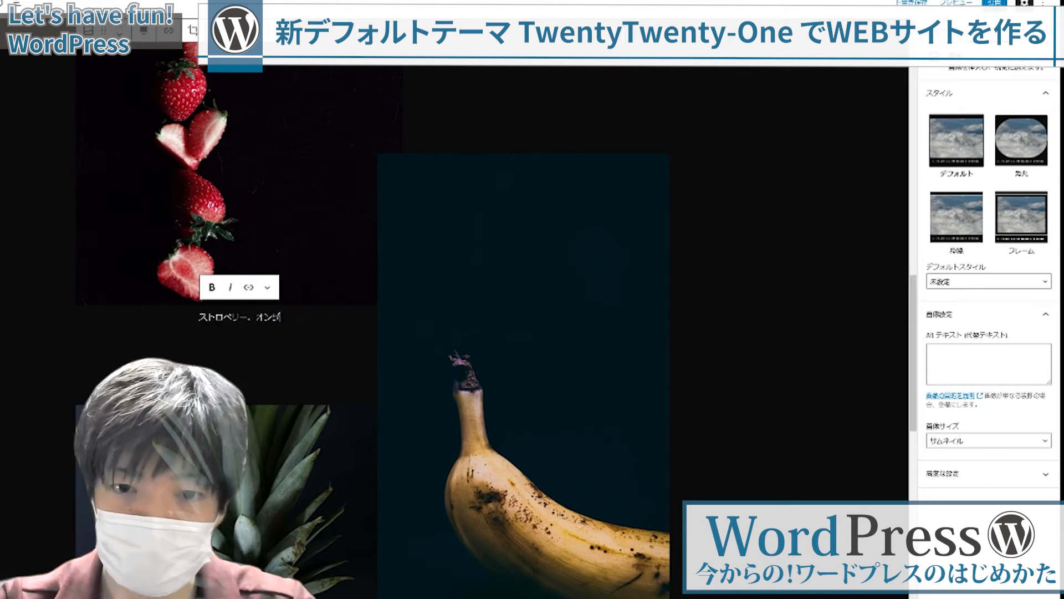
key(BackSpace)
text(・)
key(Return)
text(ざ)
key(space)
key(space)
key(space)
key(Return)
text(・)
text(まじっく)
key(space)
key(Return)
text(。)
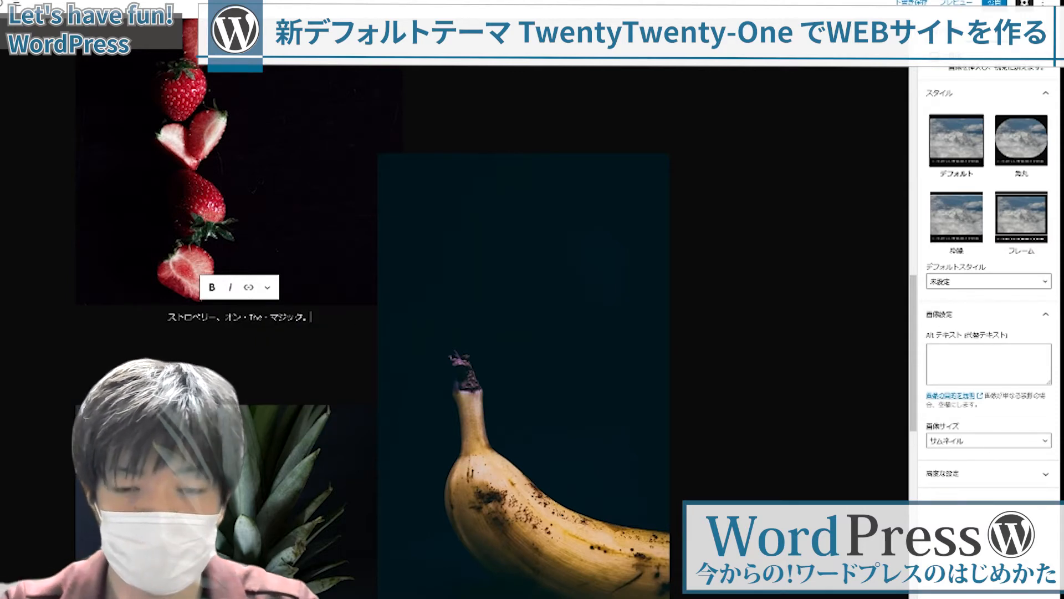
Start the caption of the banana photo with the word バナナ.
scroll(504, 261, down, 7)
click(504, 261)
click(540, 293)
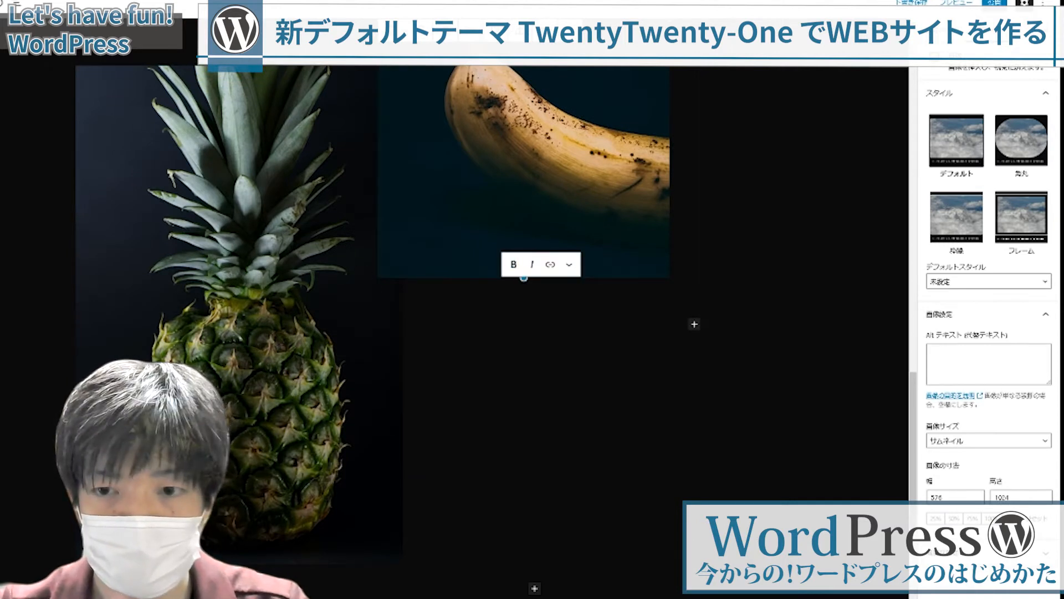
text(ばななの)
key(space)
key(Return)
text(、s)
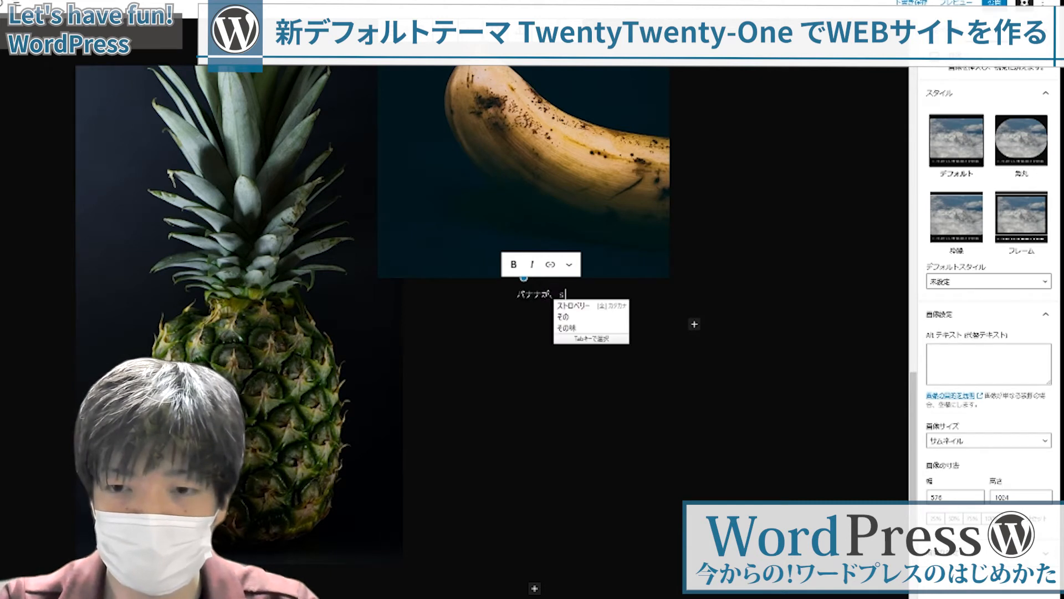
key(BackSpace)
key(BackSpace)
key(BackSpace)
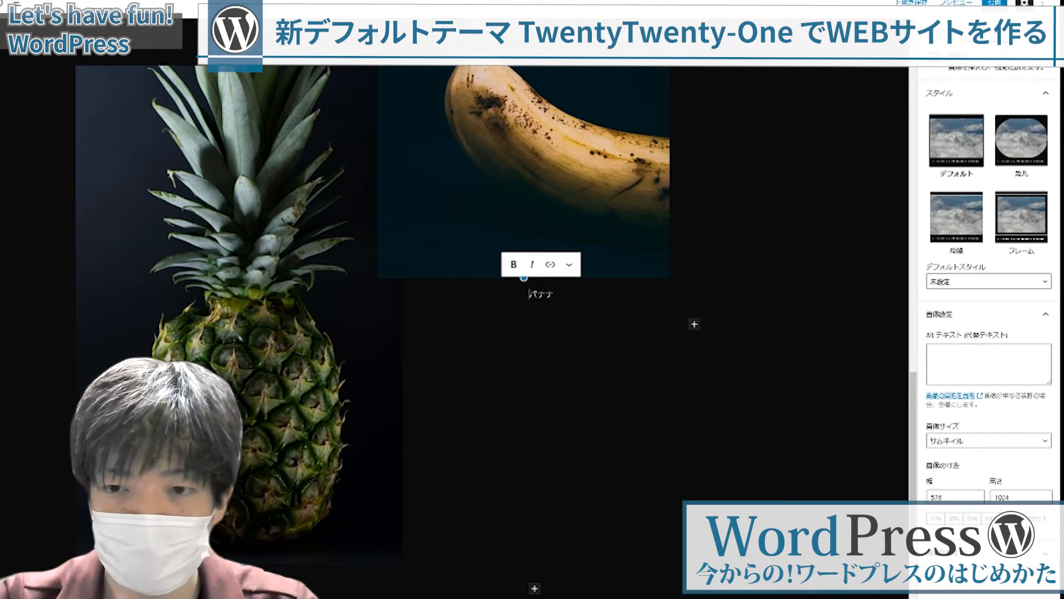
Complete the banana photo's caption as ワールド・ワイド・オブ、バナナ。.
text(わーるど)
key(space)
key(Return)
text(・わい)
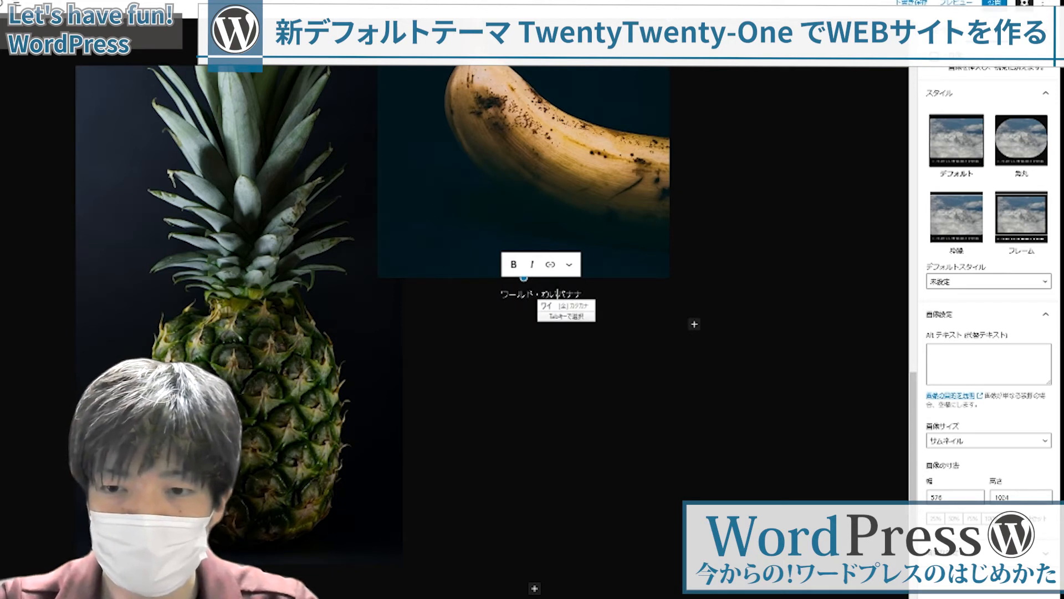
text(ど)
key(space)
key(Return)
text(・おぶ)
key(space)
key(Return)
text(。)
key(Return)
key(BackSpace)
text(、)
key(Return)
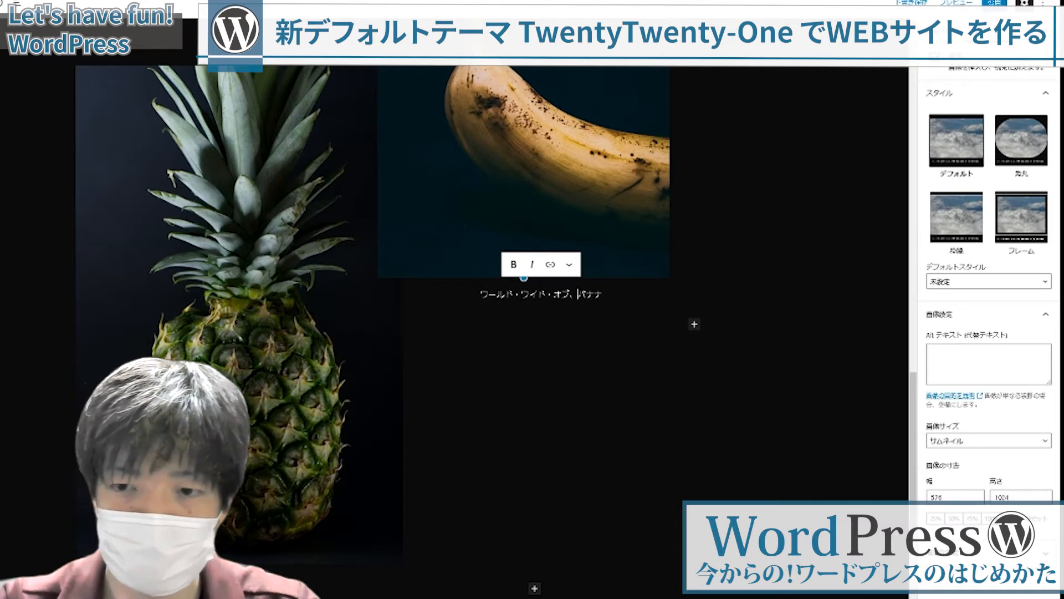
text(。)
key(Return)
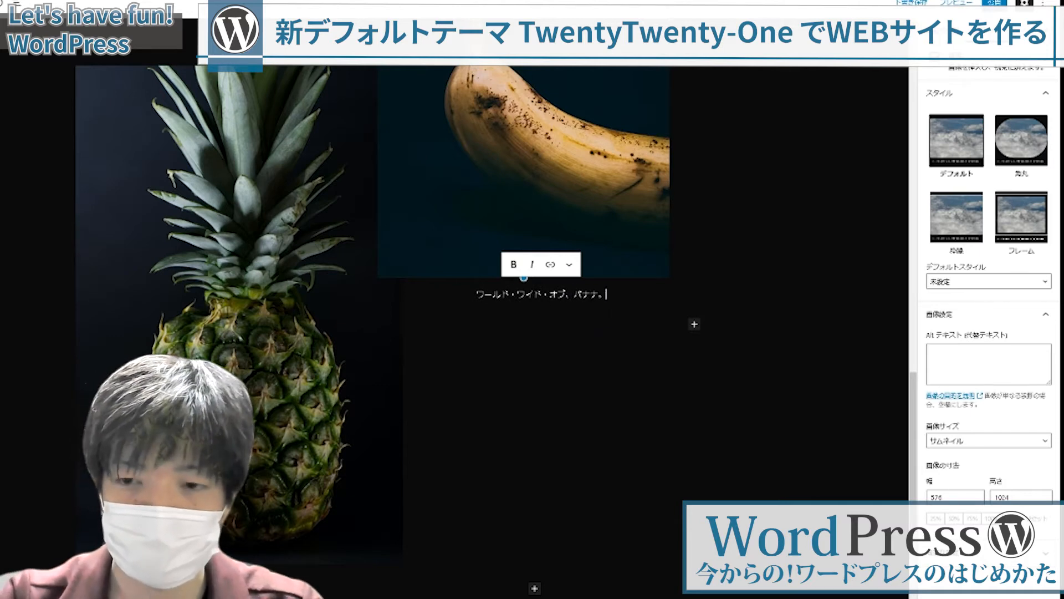
Caption the pineapple photo パイナップルの、衝撃。。.
click(244, 329)
scroll(244, 329, down, 5)
click(240, 250)
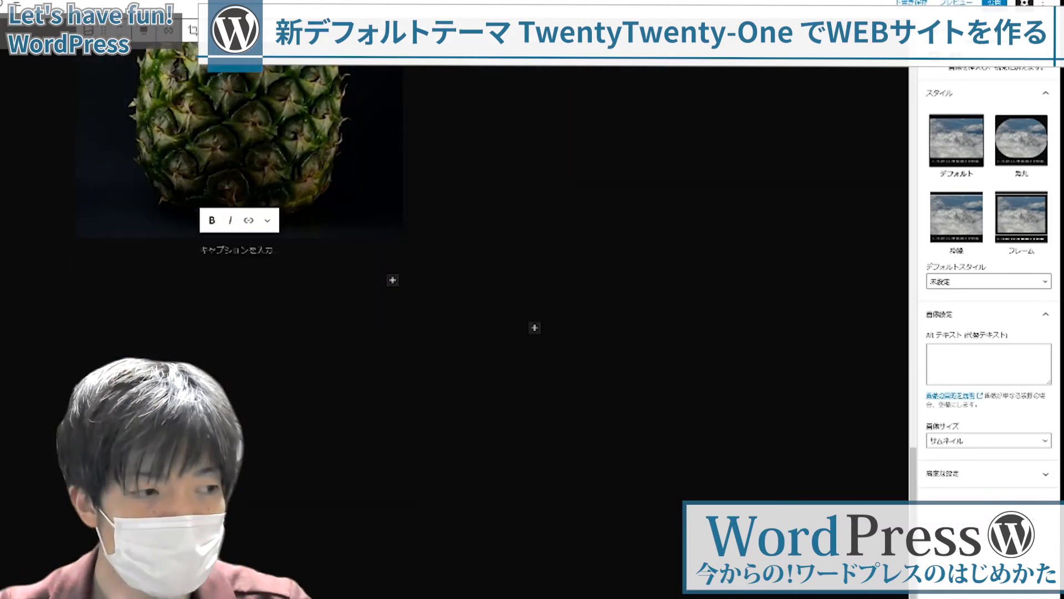
click(328, 266)
click(305, 266)
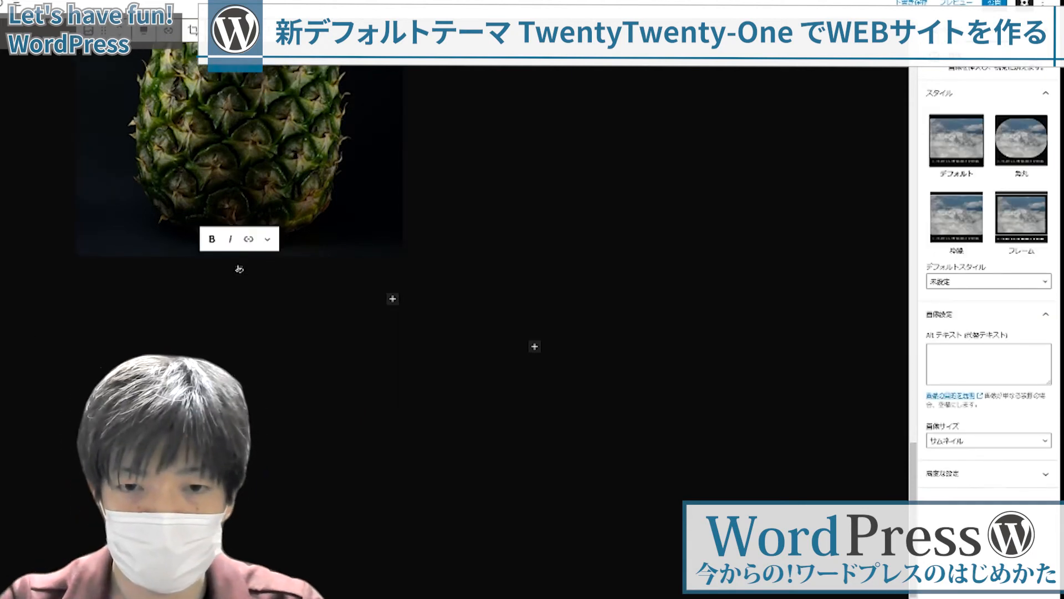
text(ぱいなっぷ)
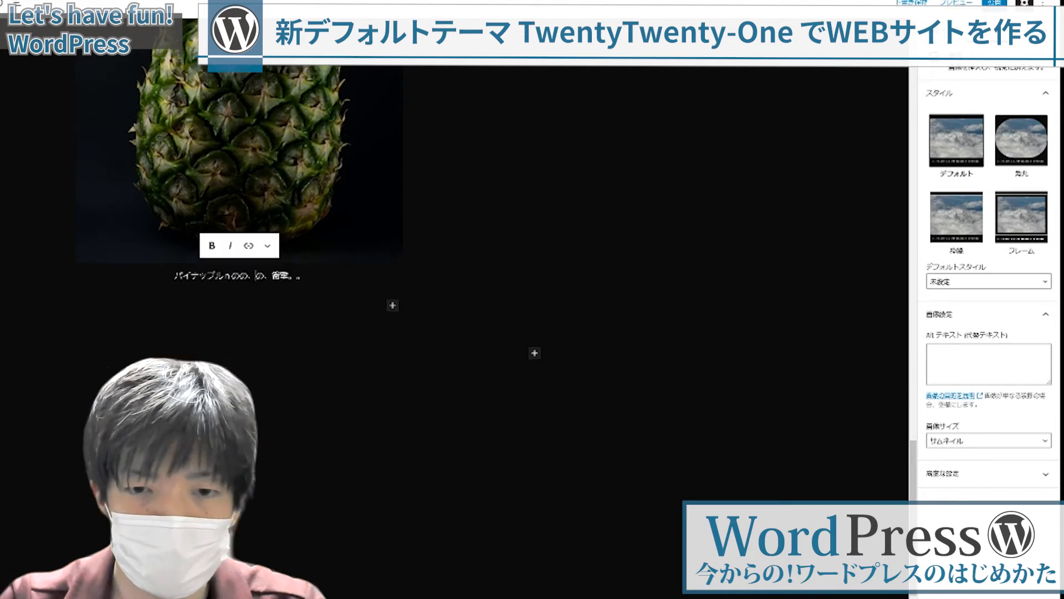
key(BackSpace)
key(BackSpace)
key(BackSpace)
key(BackSpace)
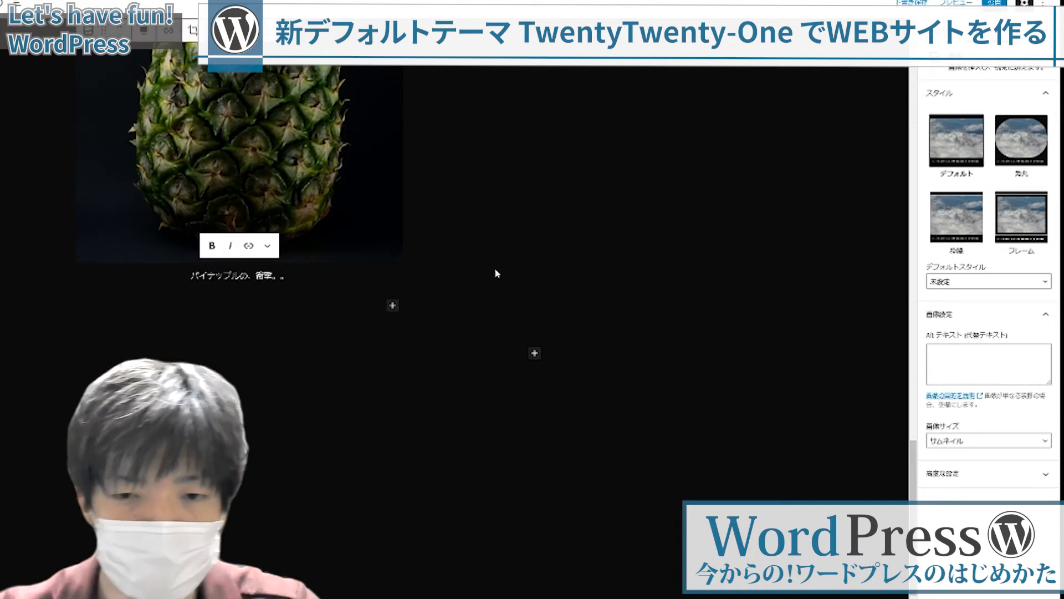
Insert a cover block below the overlapping fruit images, using the photo of bacon on a dark plate from the media library.
click(495, 269)
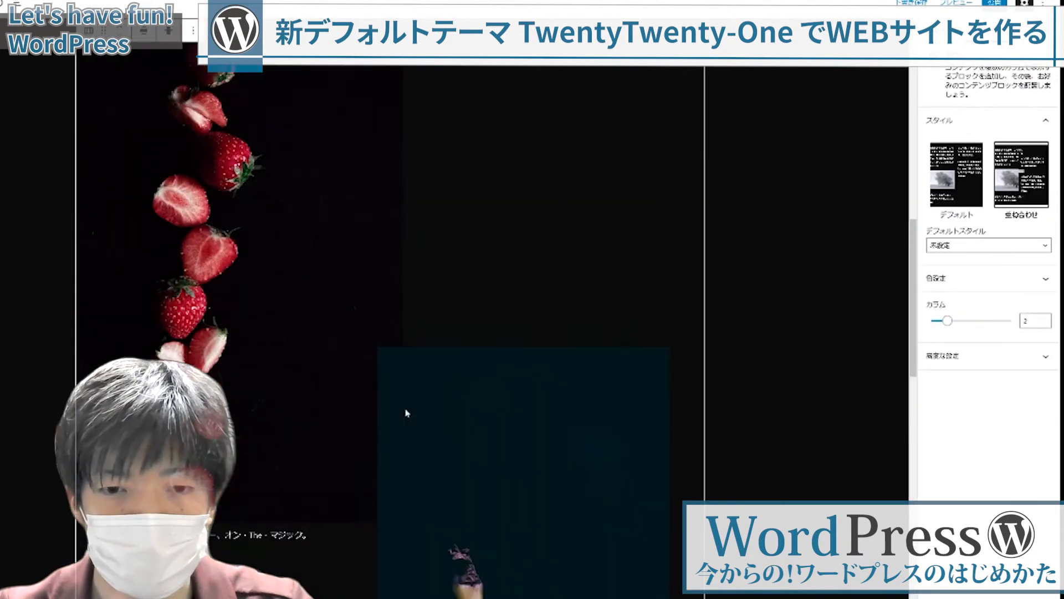
scroll(388, 344, down, 5)
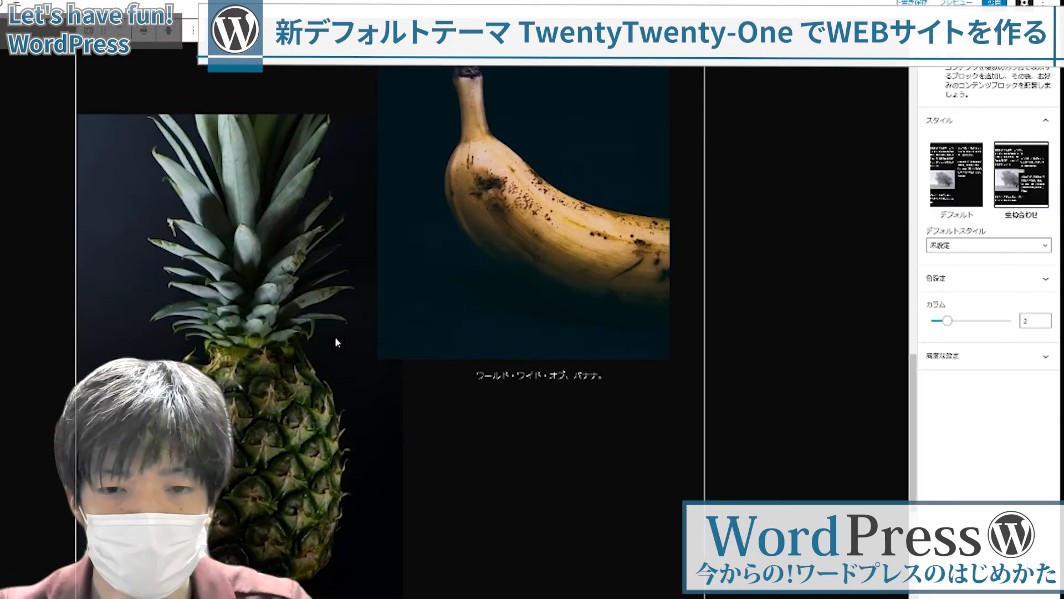
scroll(161, 339, down, 6)
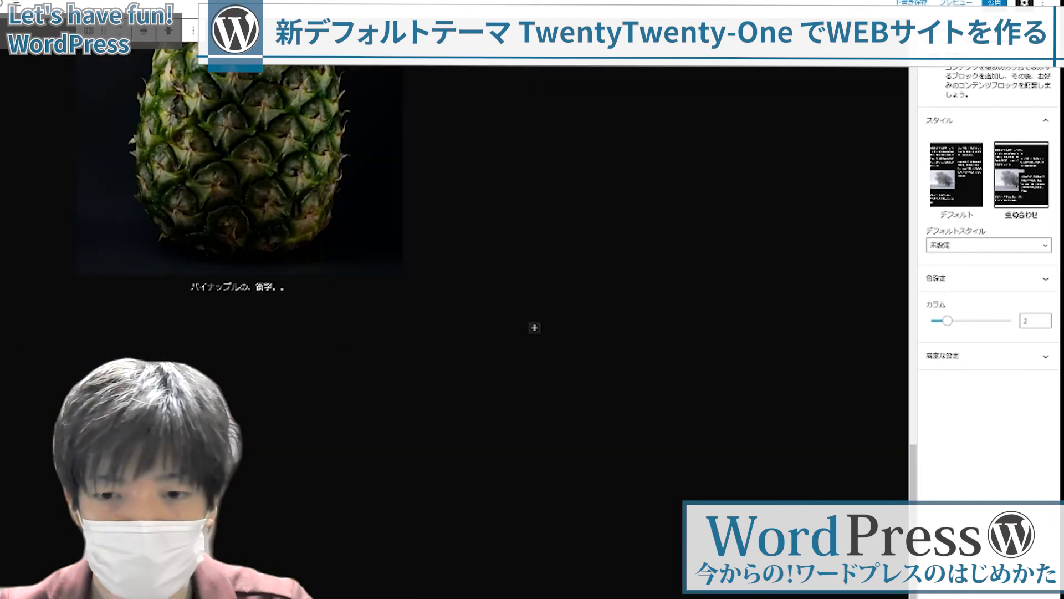
click(534, 328)
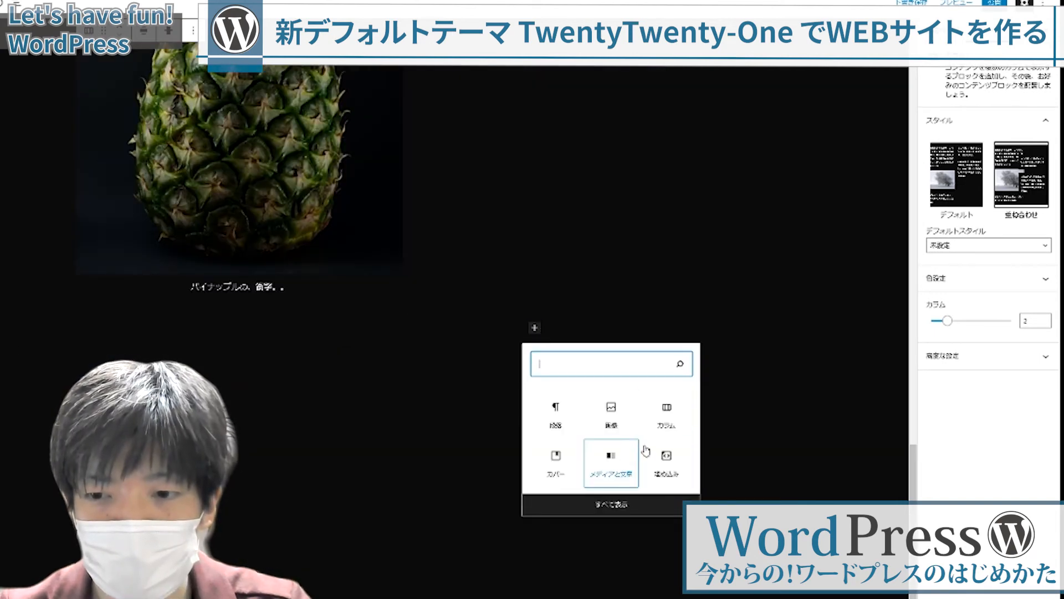
click(556, 459)
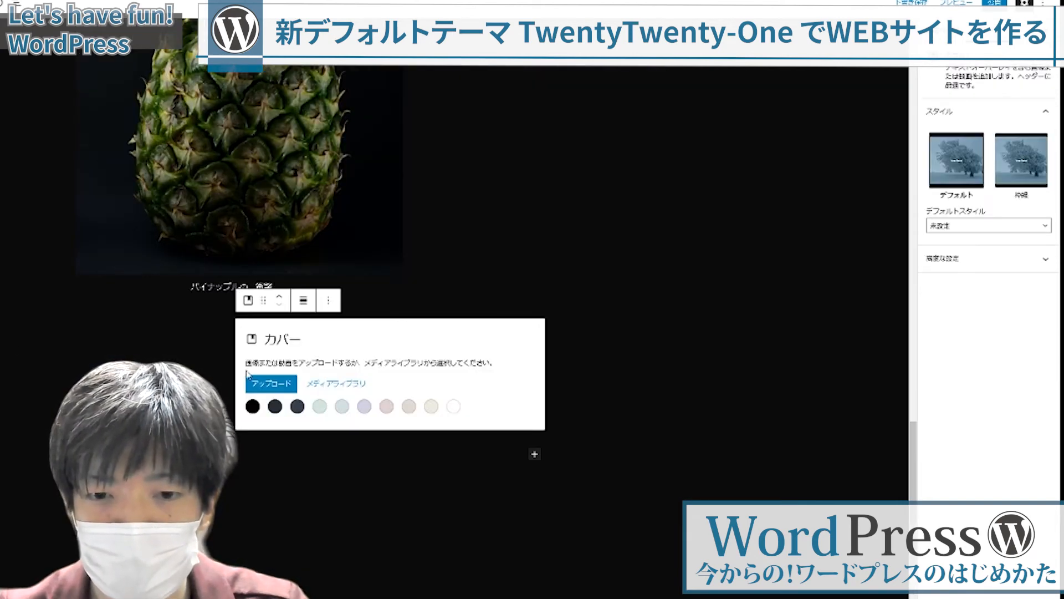
click(336, 383)
click(260, 145)
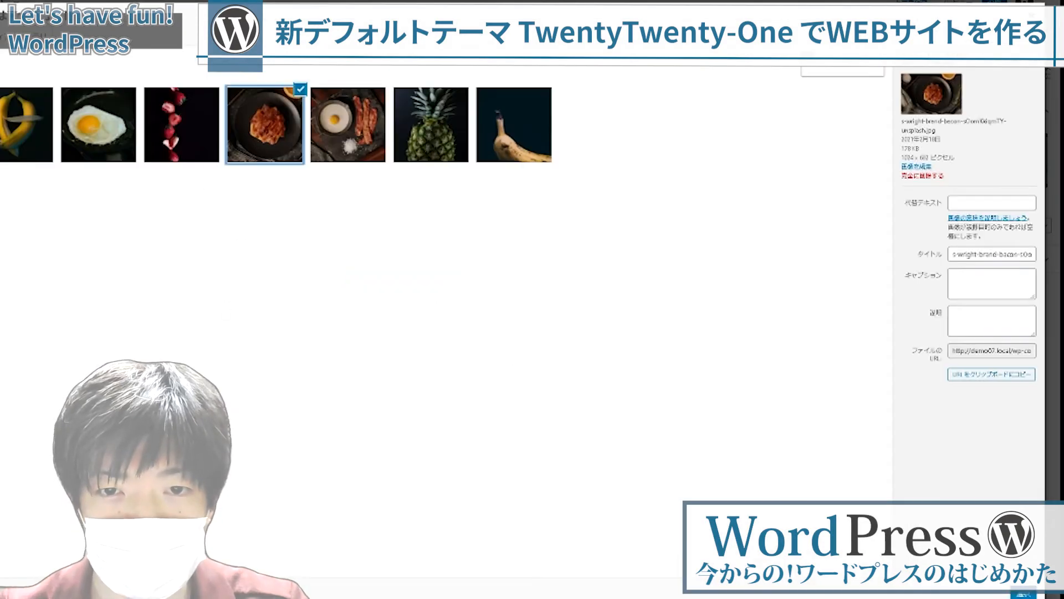
click(1023, 594)
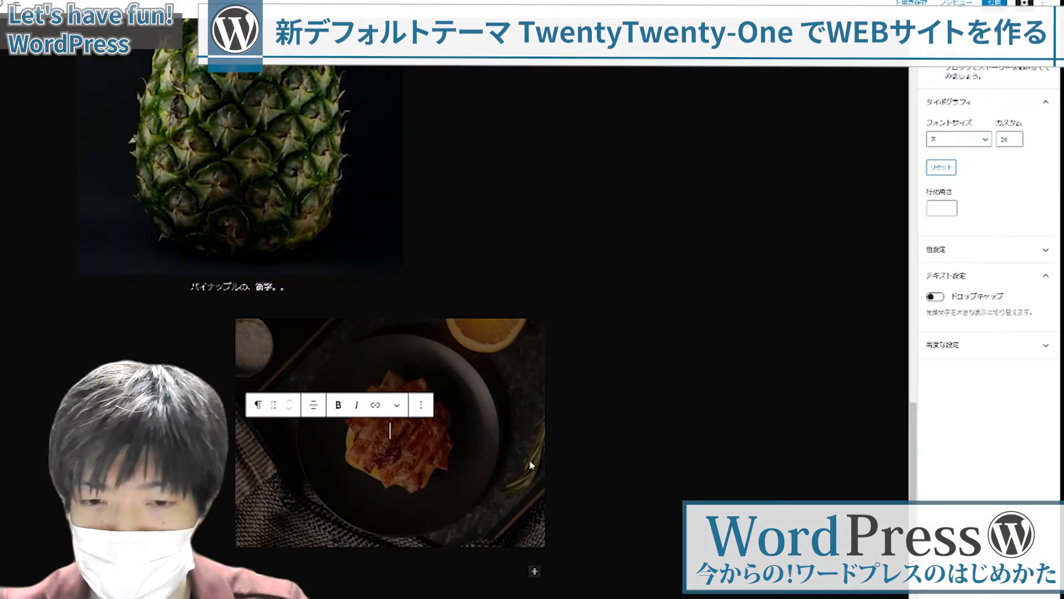
Set the bacon cover block's alignment to full width (全幅).
click(313, 405)
click(500, 481)
click(304, 300)
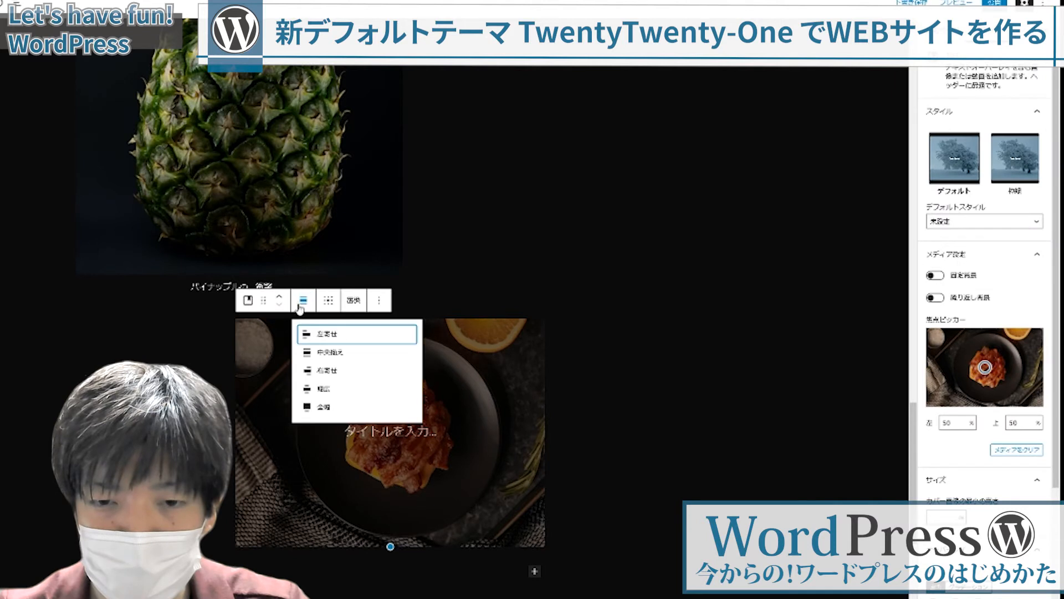
click(315, 412)
click(304, 300)
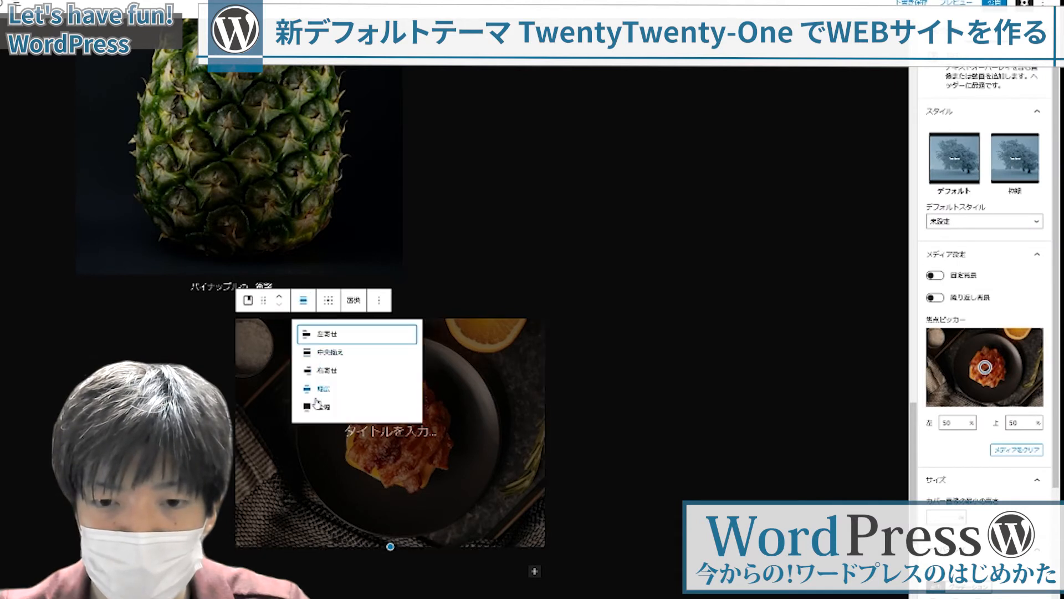
click(315, 412)
Title the bacon cover その全てが、規格外。 and set the text's custom font size to 80.
click(390, 432)
text(そのすべてが)
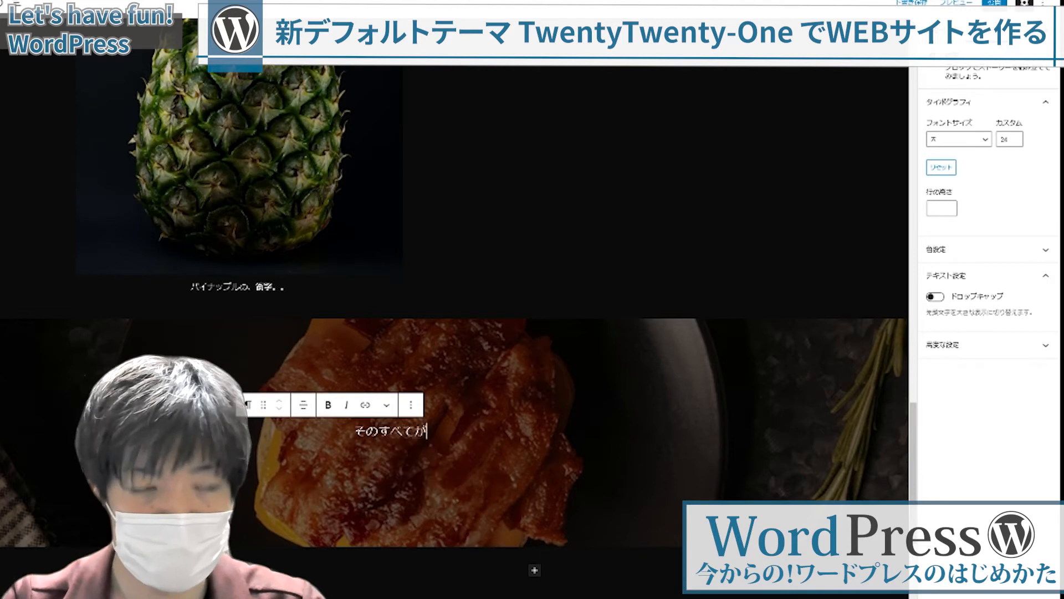
key(Tab)
key(Return)
text(、規格外)
key(space)
key(Return)
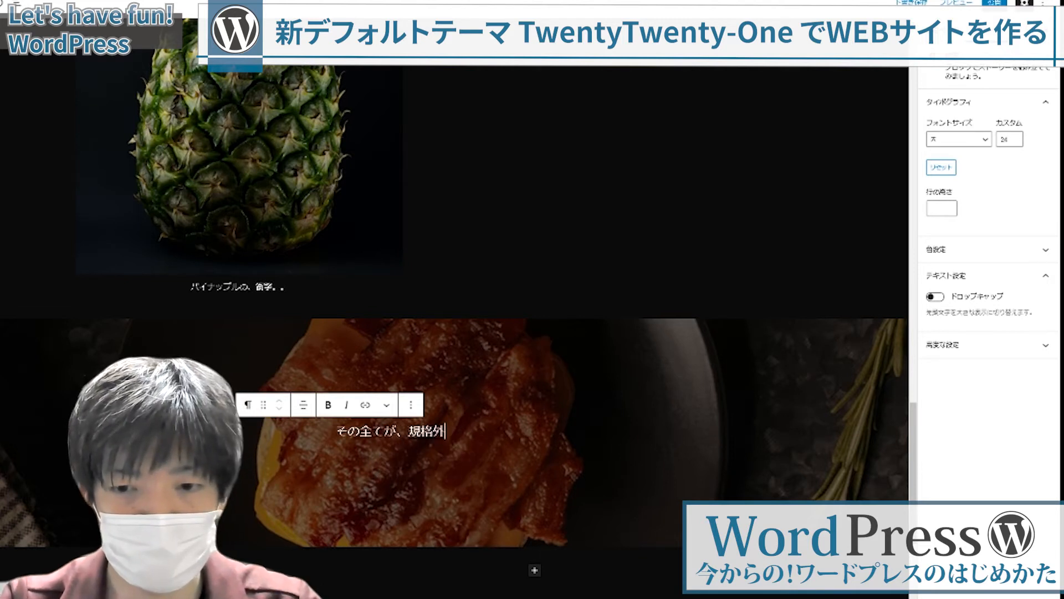
text(。)
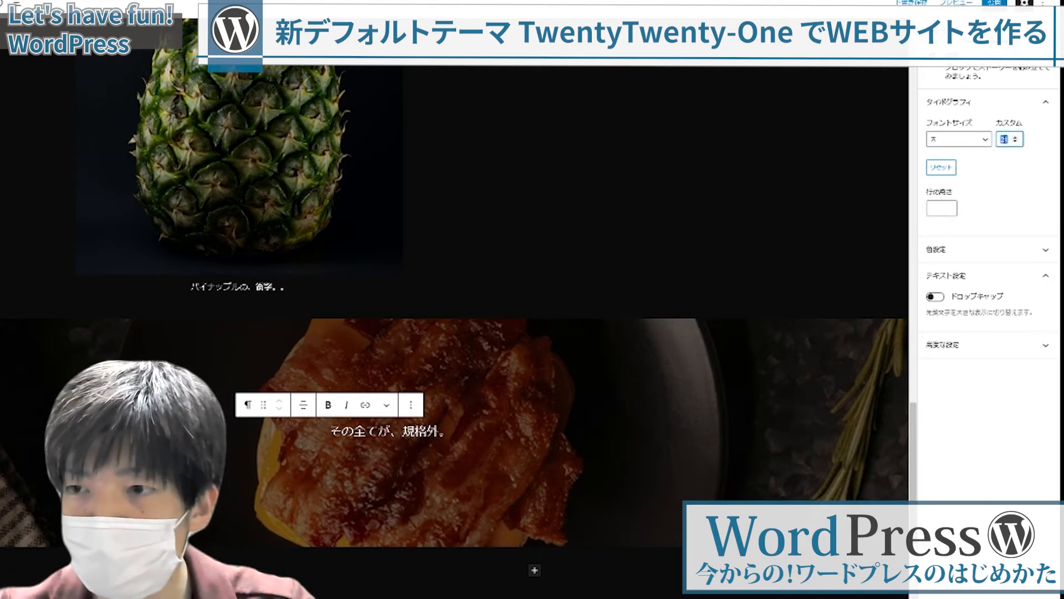
text(60)
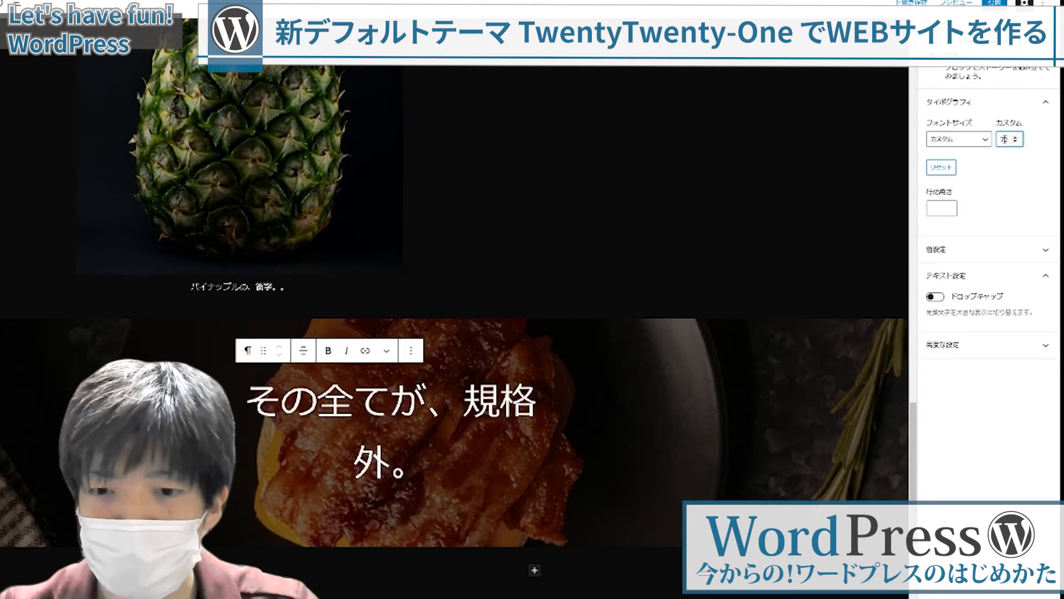
text(80)
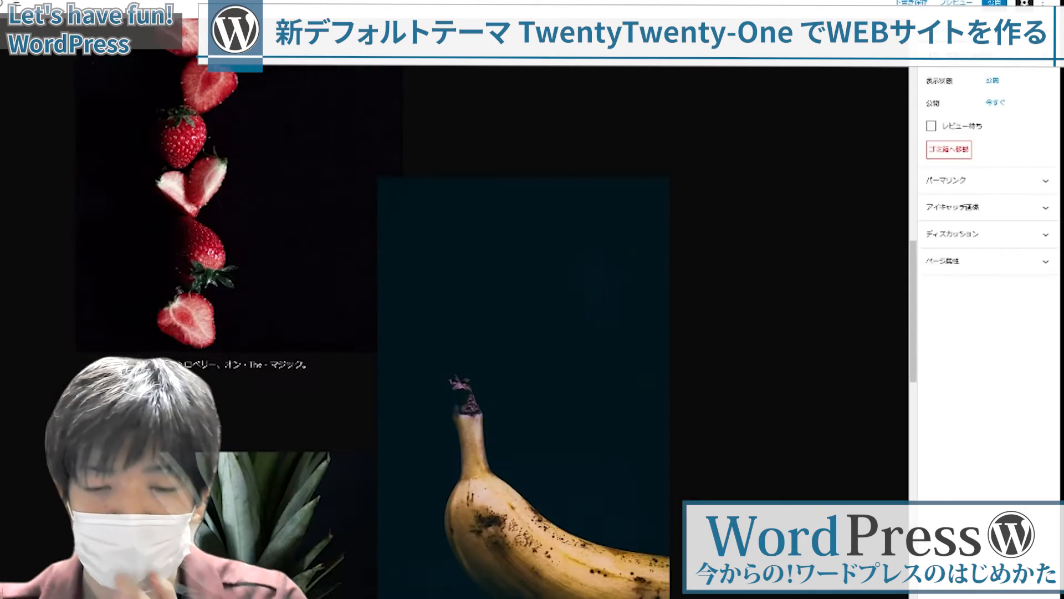
Look over the page from the fried-egg cover to the fruit photos and publish it.
scroll(426, 337, up, 15)
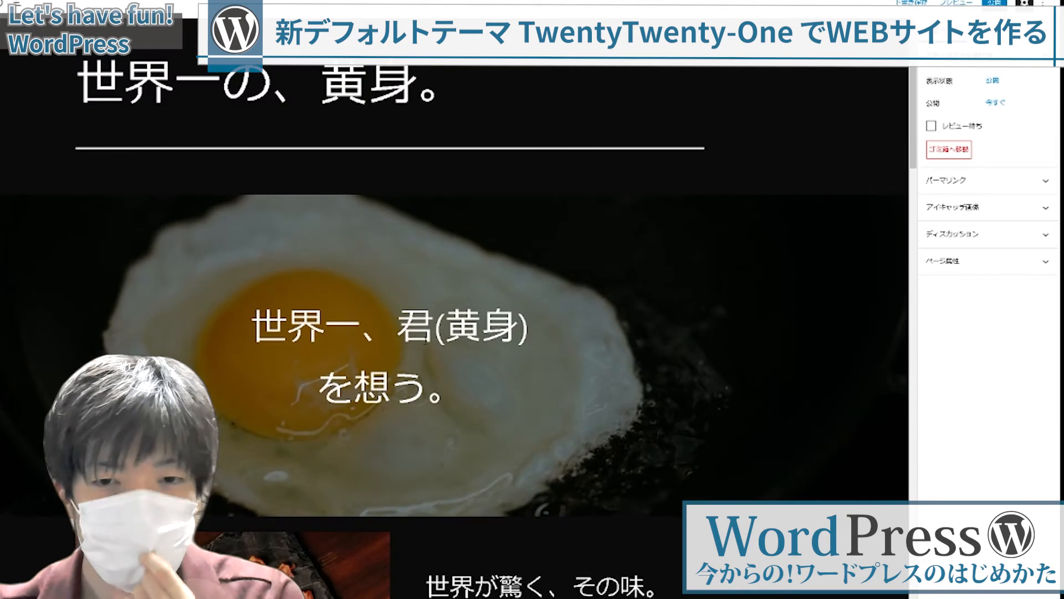
scroll(816, 188, down, 15)
click(995, 3)
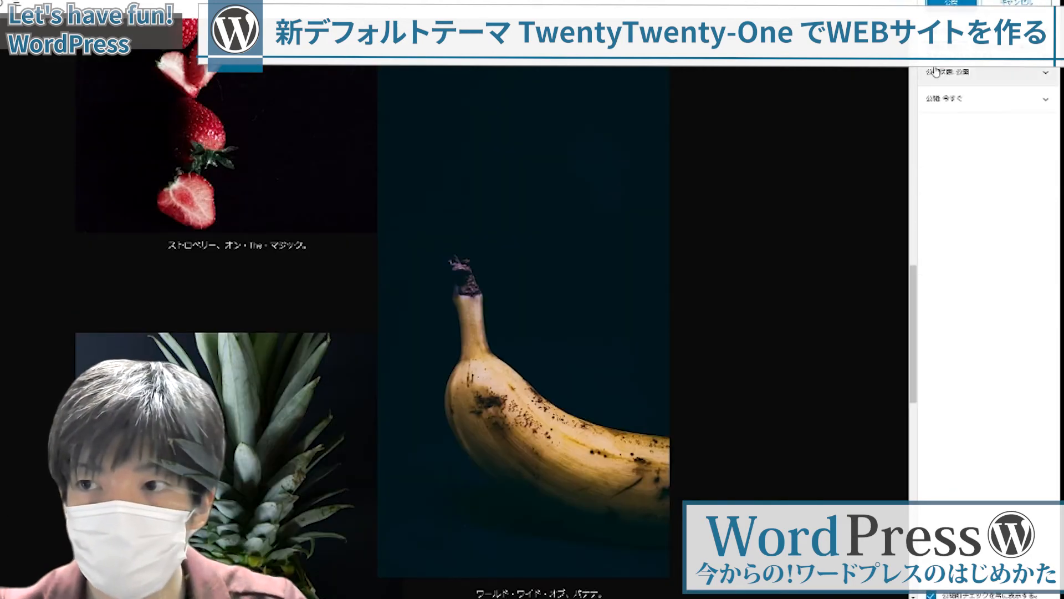
click(953, 3)
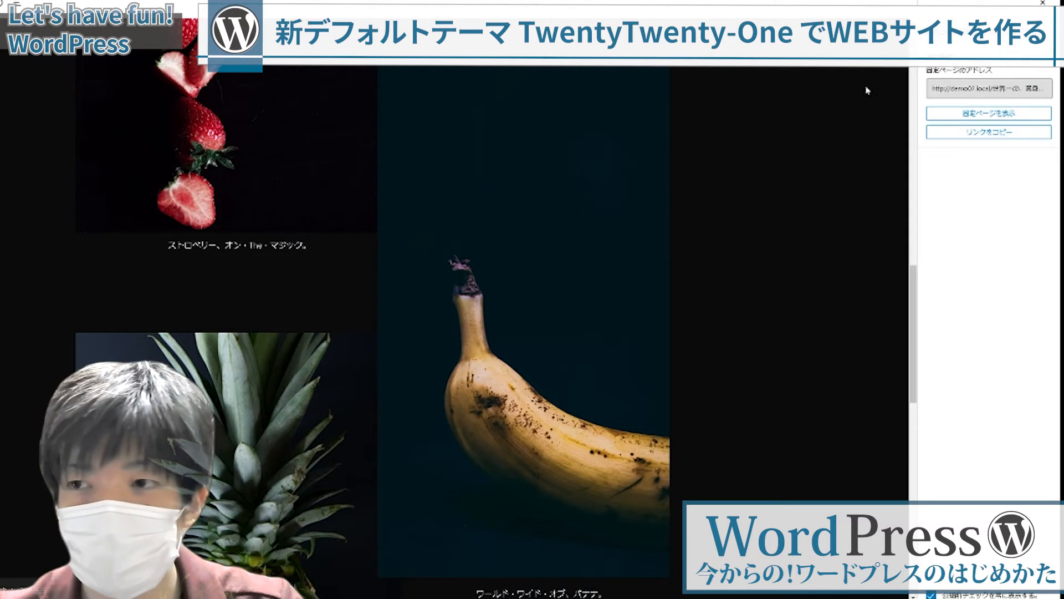
click(1043, 3)
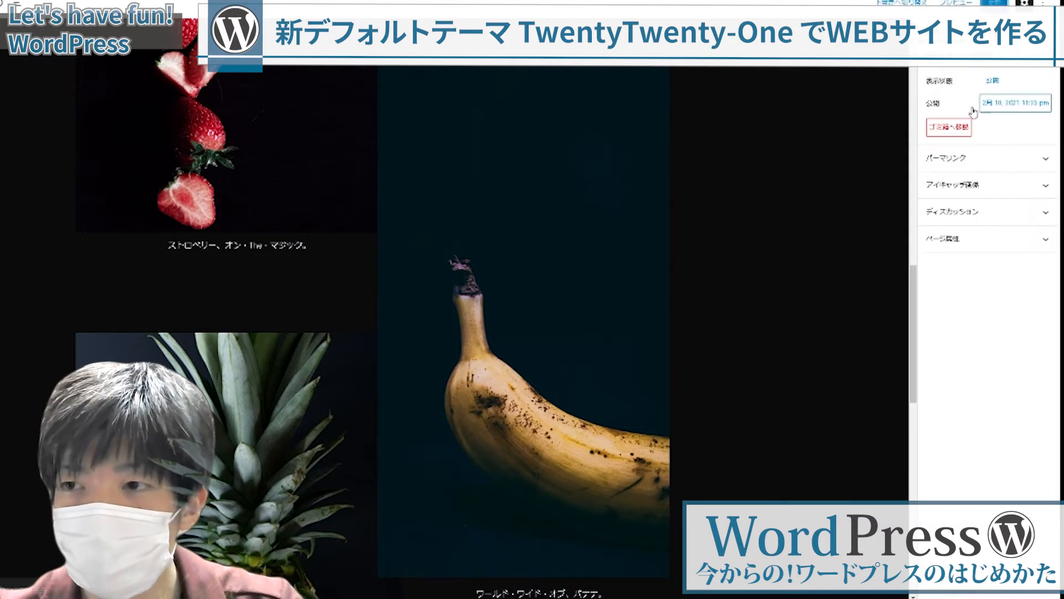
Change the page's URL slug to home and update the page.
click(969, 156)
click(965, 198)
triple_click(971, 195)
key(Zenkaku_Hankaku)
text(home)
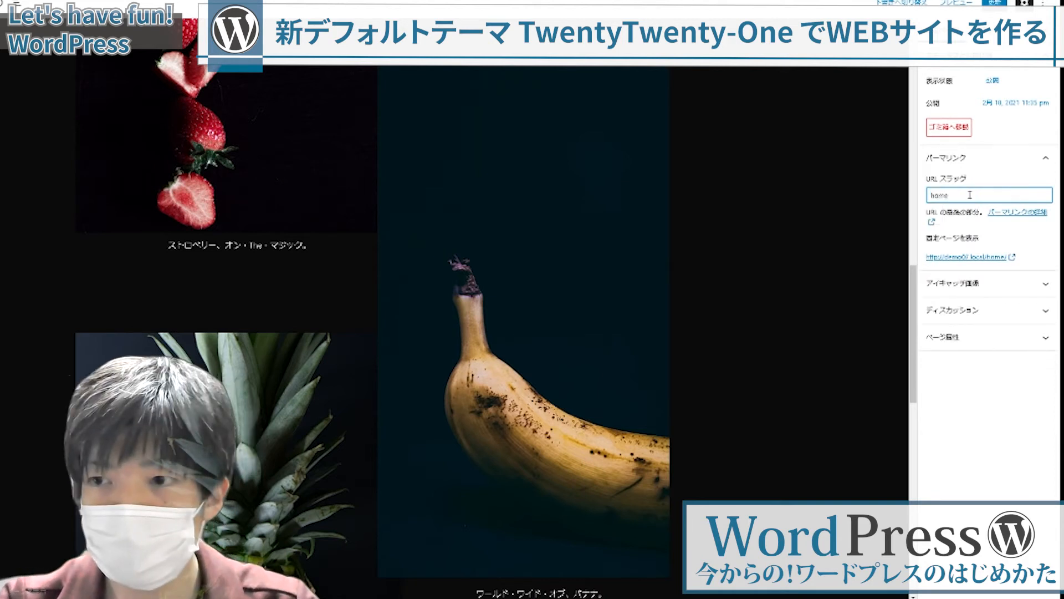
click(1003, 3)
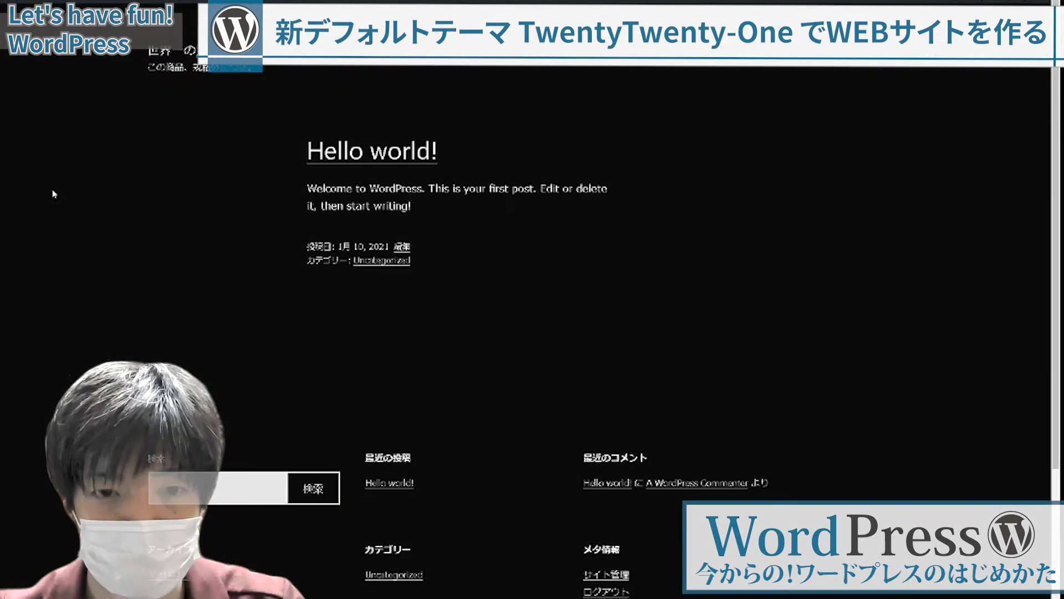
In the theme customizer, set the homepage to the static page 世界一の、黄身。 and review the preview down to the footer.
scroll(133, 215, down, 3)
scroll(88, 161, up, 3)
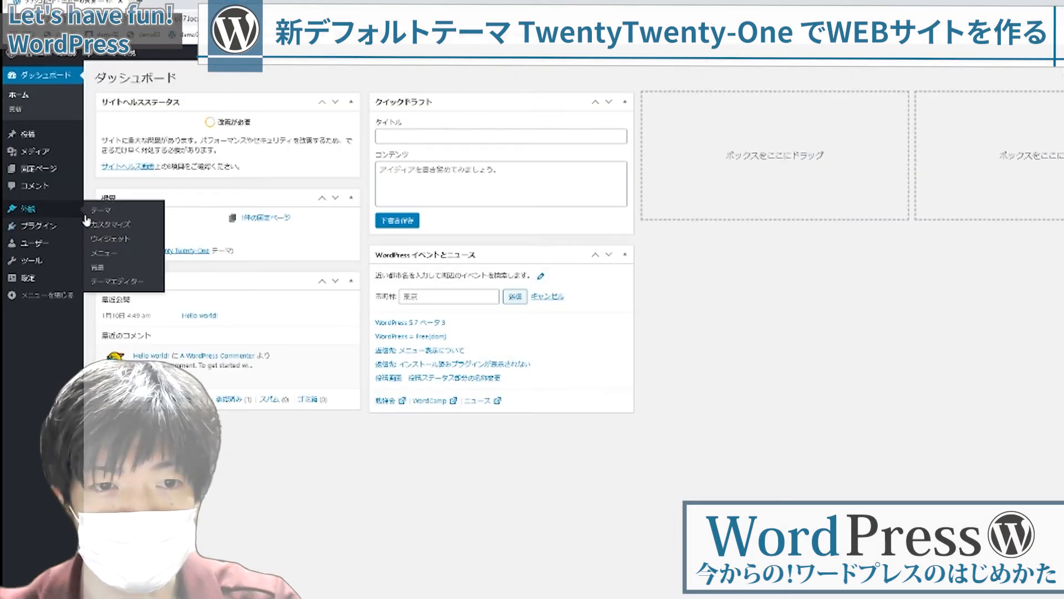
click(106, 224)
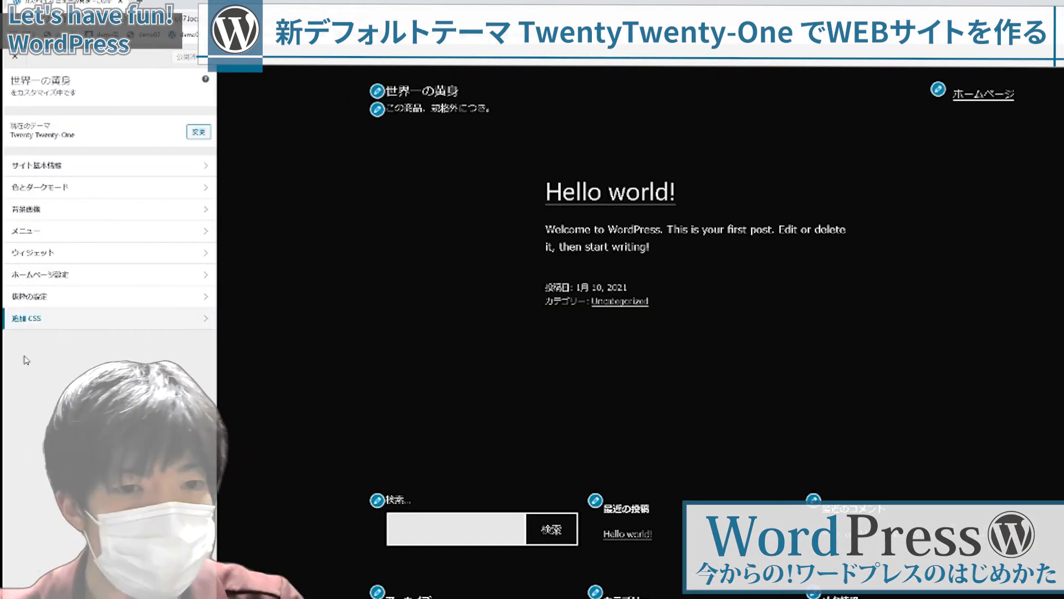
click(173, 279)
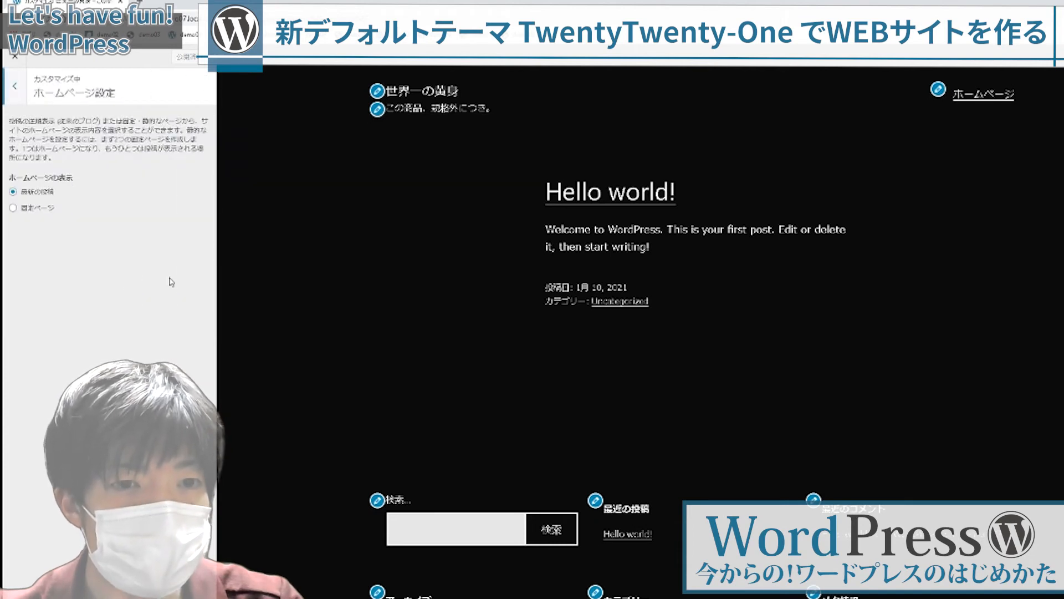
click(28, 208)
click(89, 249)
click(44, 270)
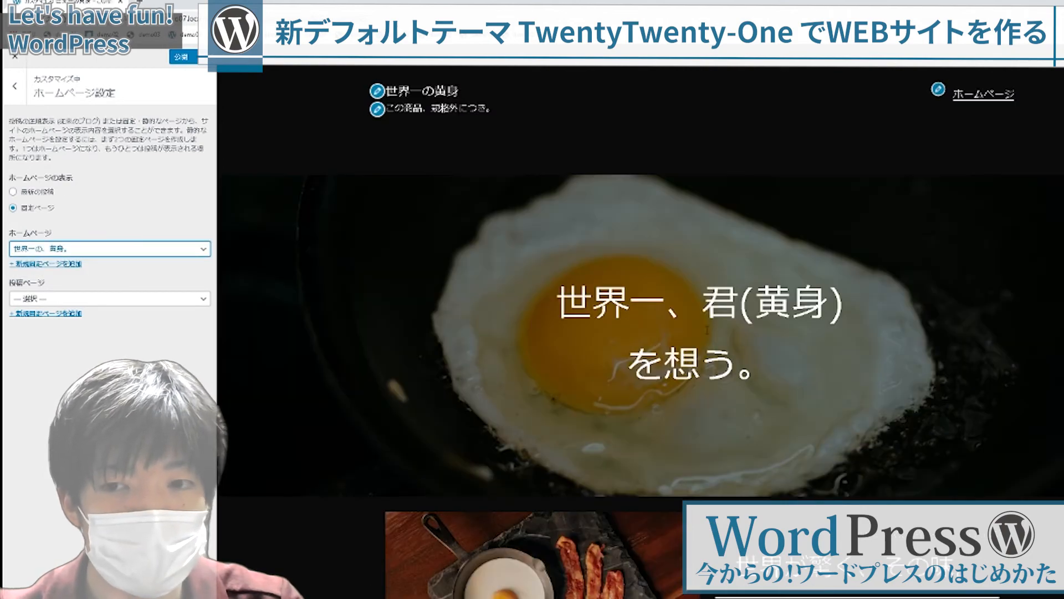
scroll(731, 333, down, 15)
scroll(733, 334, down, 5)
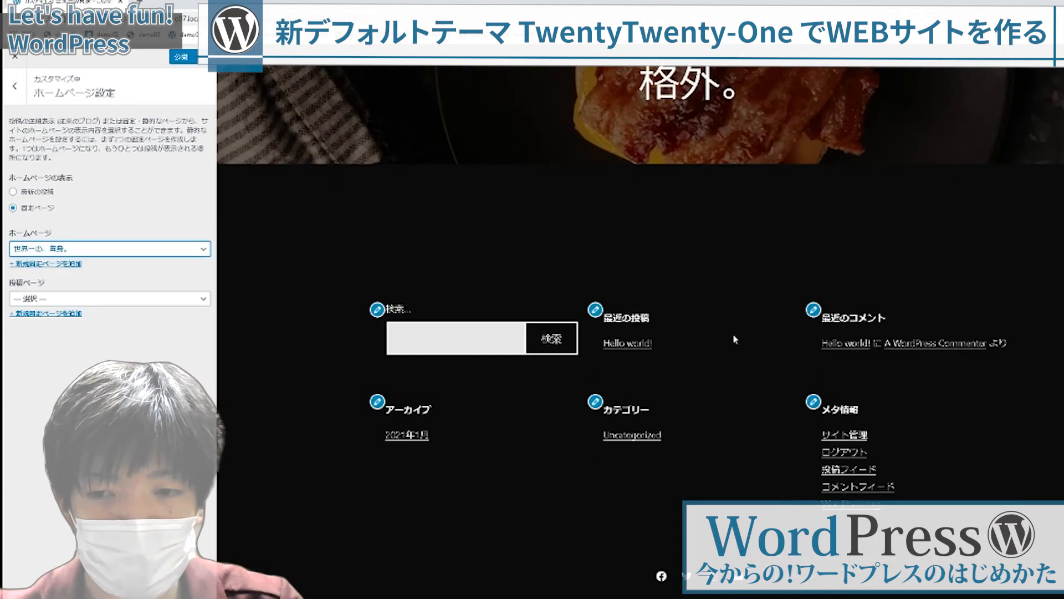
Open the footer's widget settings and remove the 検索, 最近の投稿 and 最近のコメント widgets.
scroll(733, 334, up, 20)
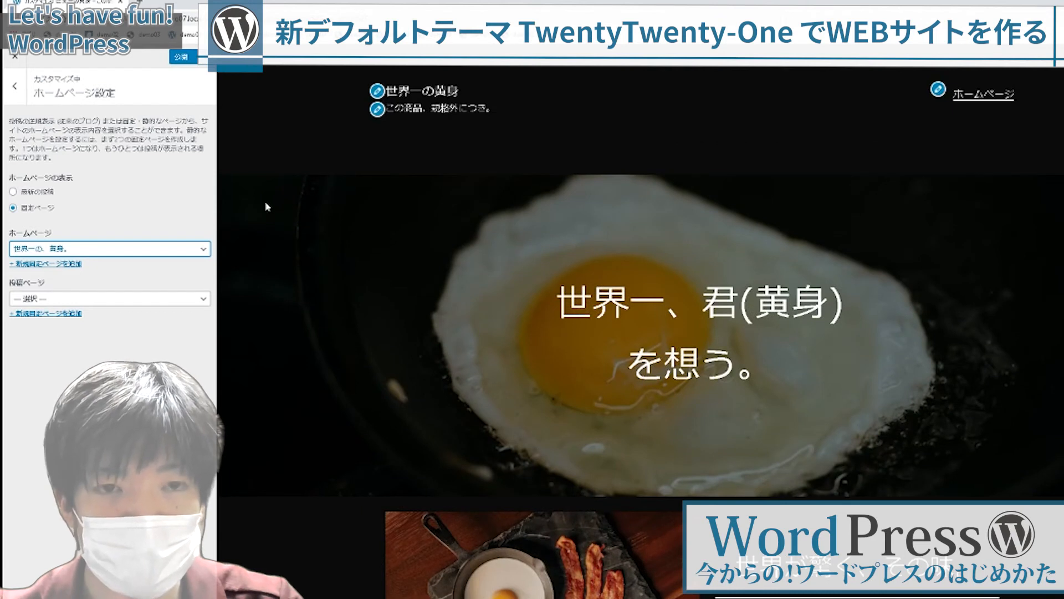
click(15, 88)
click(66, 245)
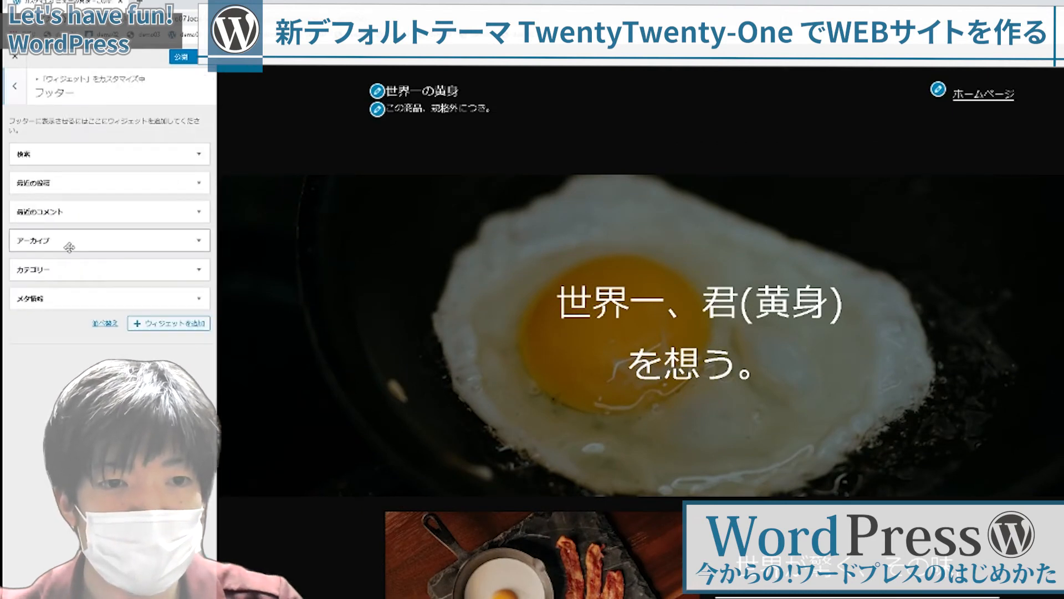
click(96, 154)
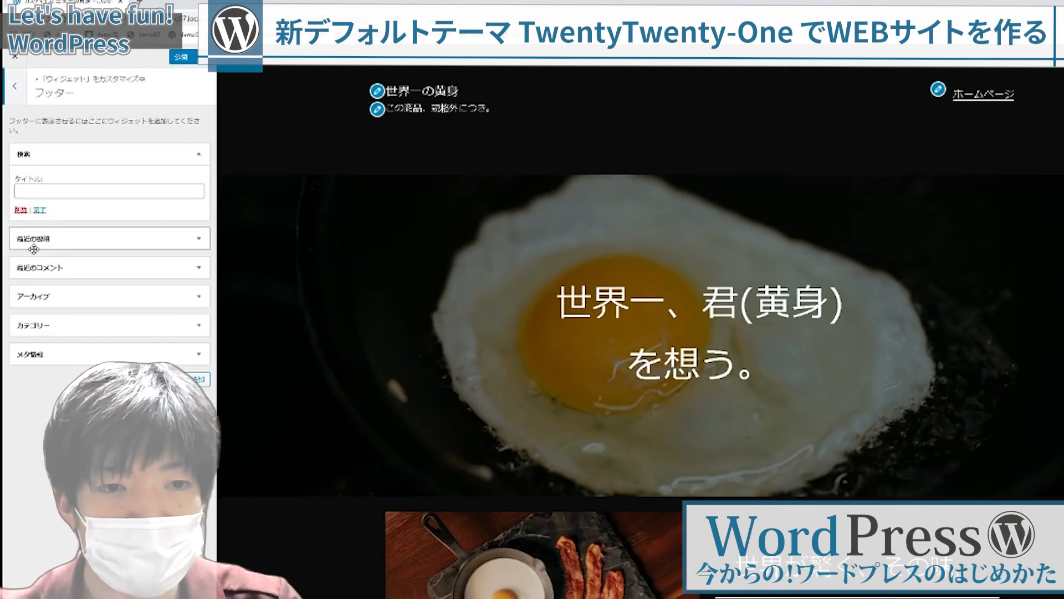
click(21, 210)
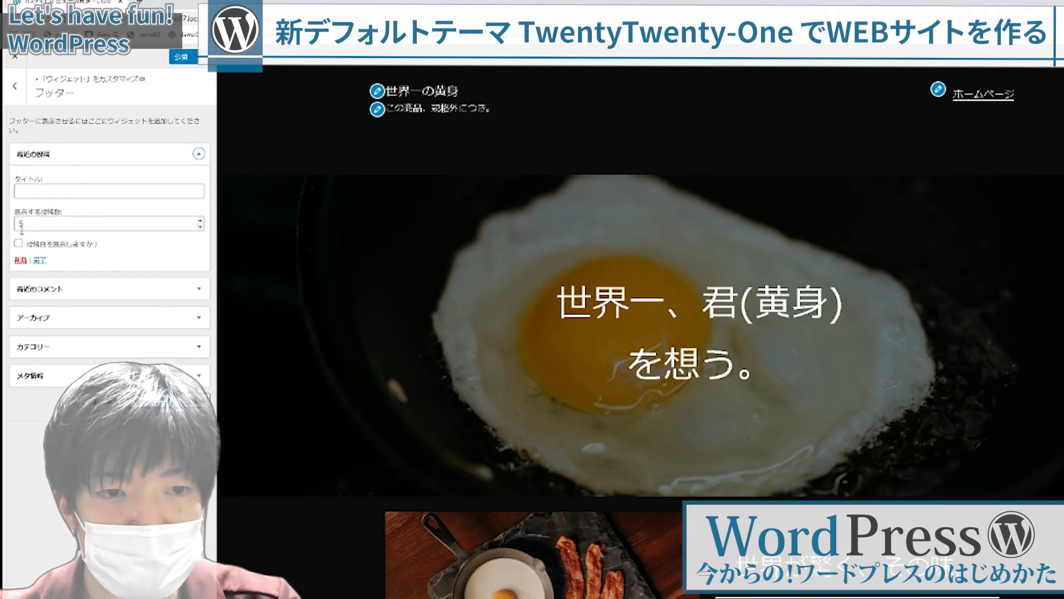
click(21, 261)
click(21, 239)
click(83, 154)
click(23, 240)
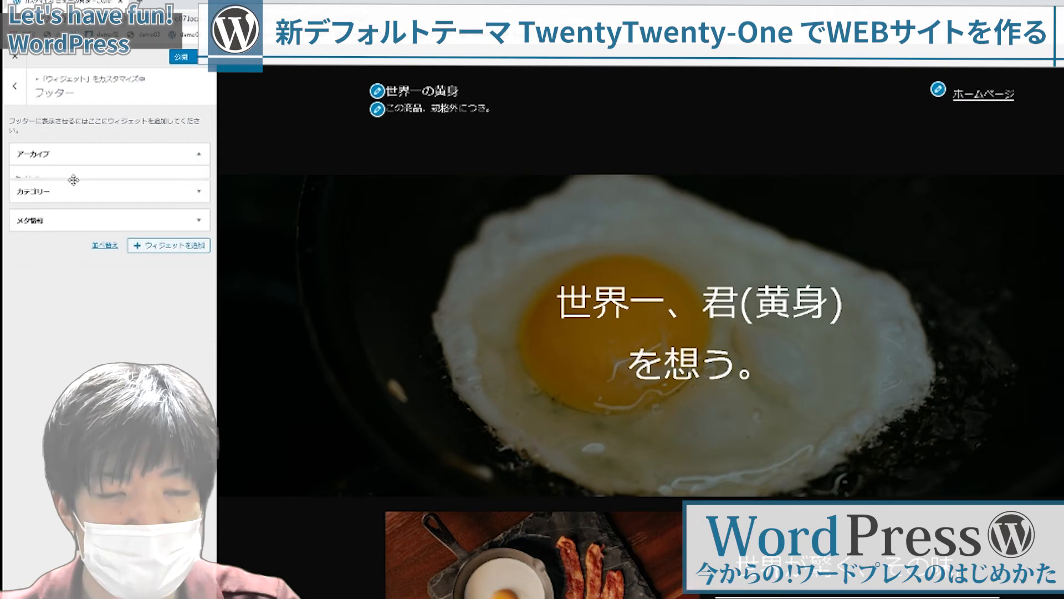
Remove the アーカイブ, カテゴリー and メタ情報 widgets from the footer and publish the customizer changes.
click(83, 162)
click(21, 251)
click(82, 154)
click(21, 210)
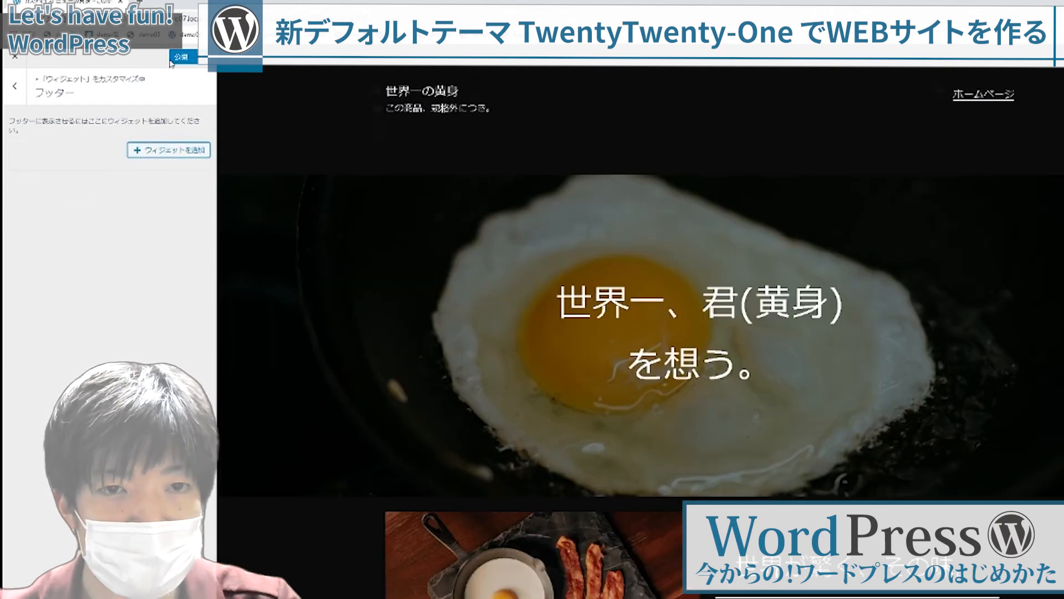
scroll(630, 202, down, 15)
scroll(576, 228, up, 15)
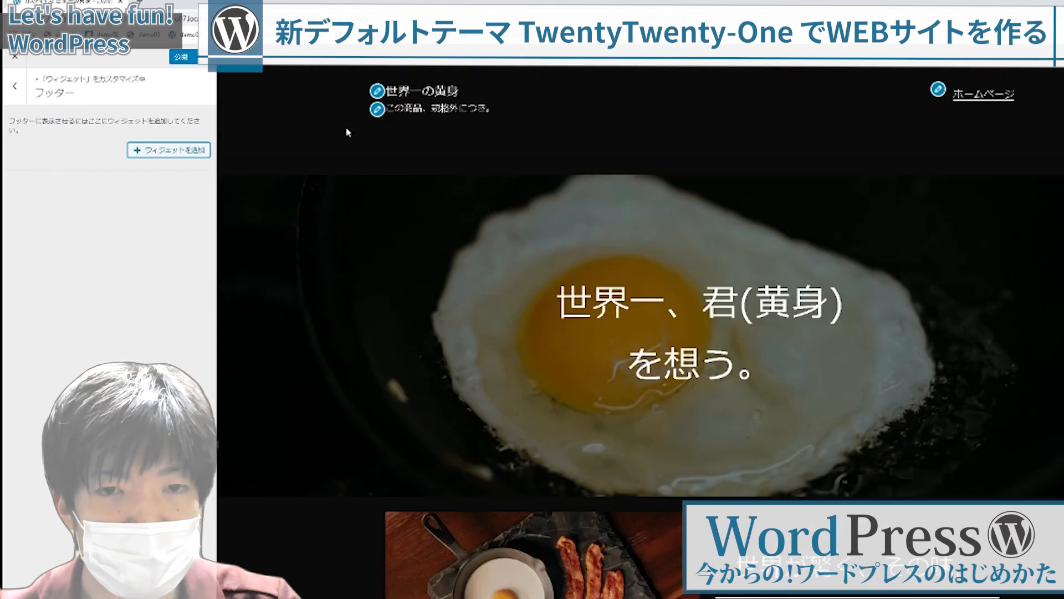
click(22, 65)
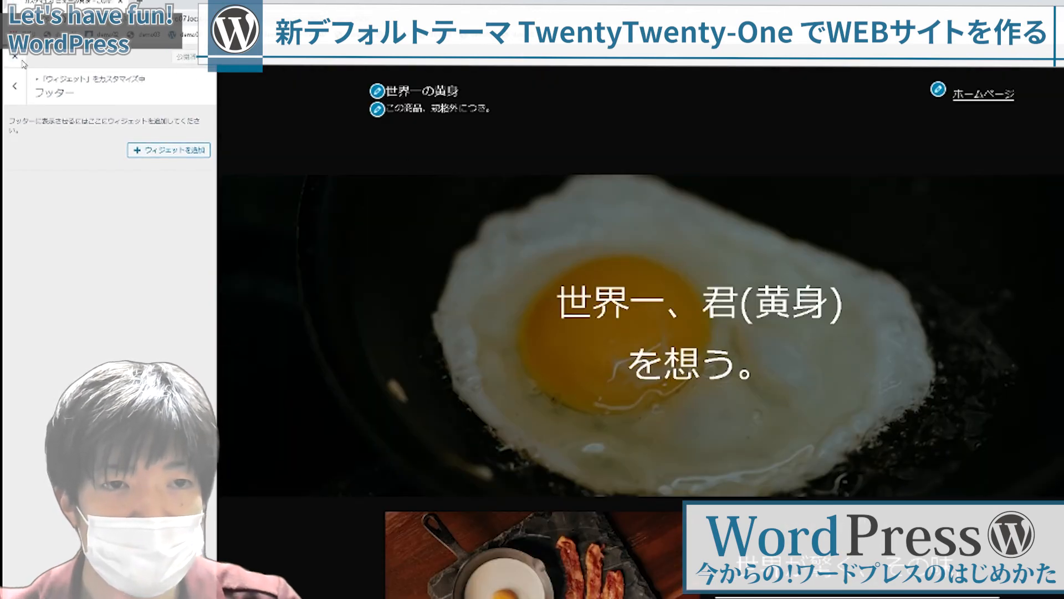
Close the customizer and review the live homepage from the fried-egg cover down to the footer.
click(30, 60)
scroll(347, 202, down, 9)
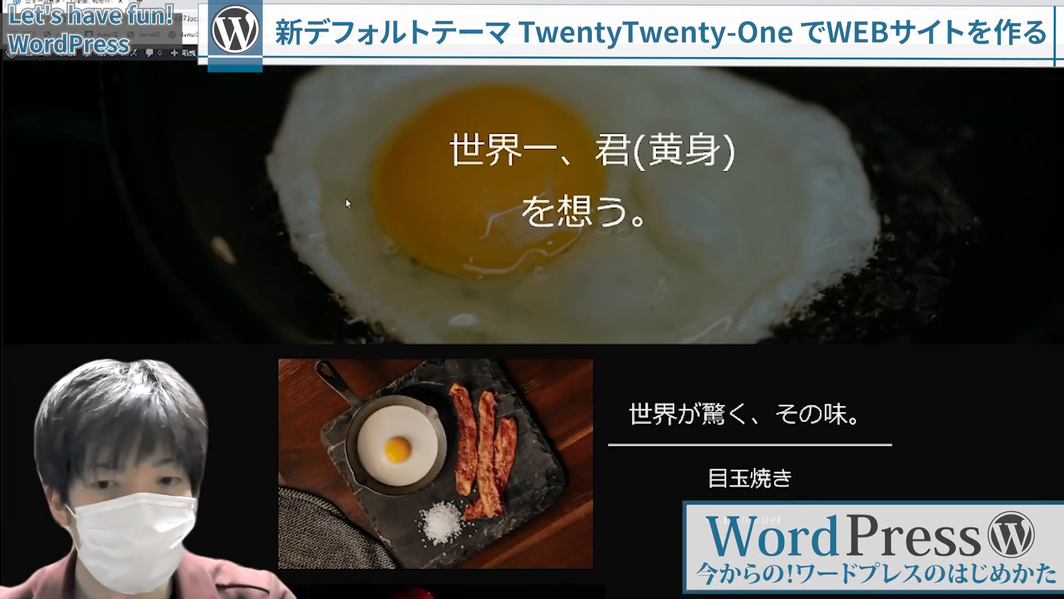
scroll(388, 205, down, 10)
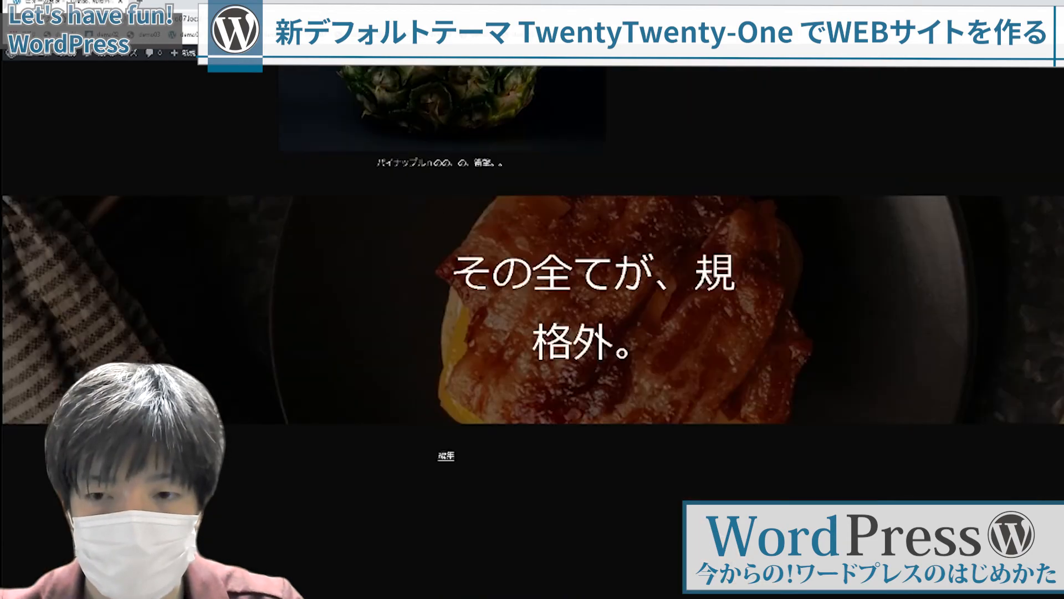
scroll(595, 288, up, 15)
scroll(596, 288, down, 3)
scroll(595, 284, down, 10)
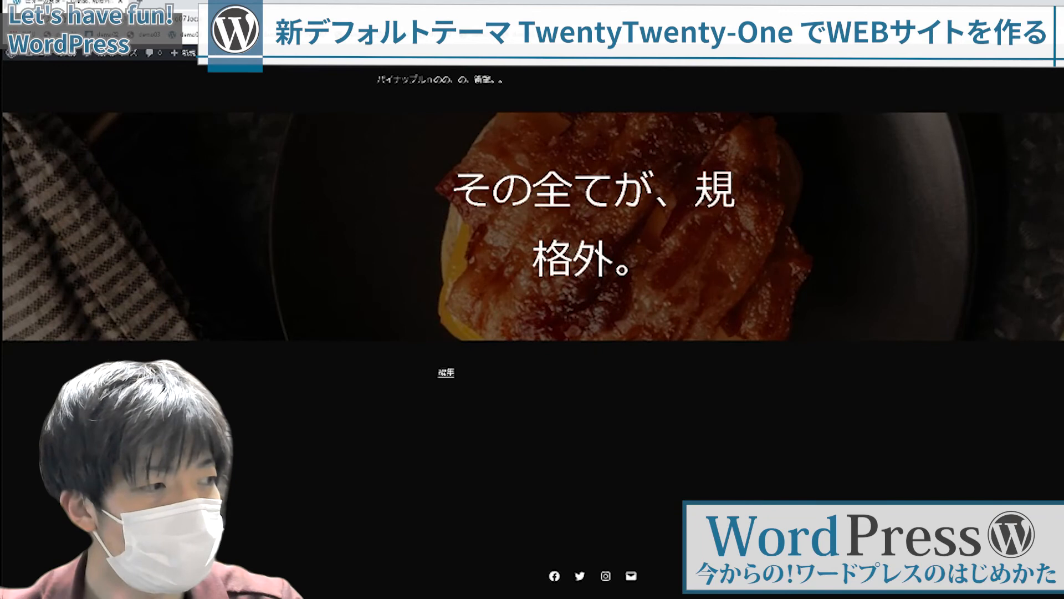
scroll(518, 285, up, 15)
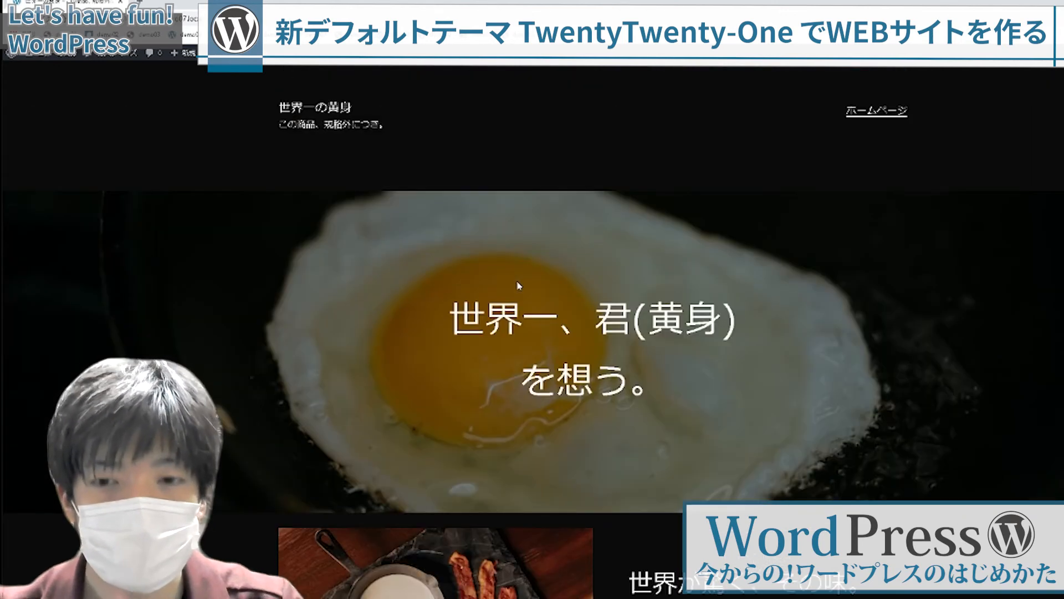
drag(444, 295, 594, 324)
click(530, 258)
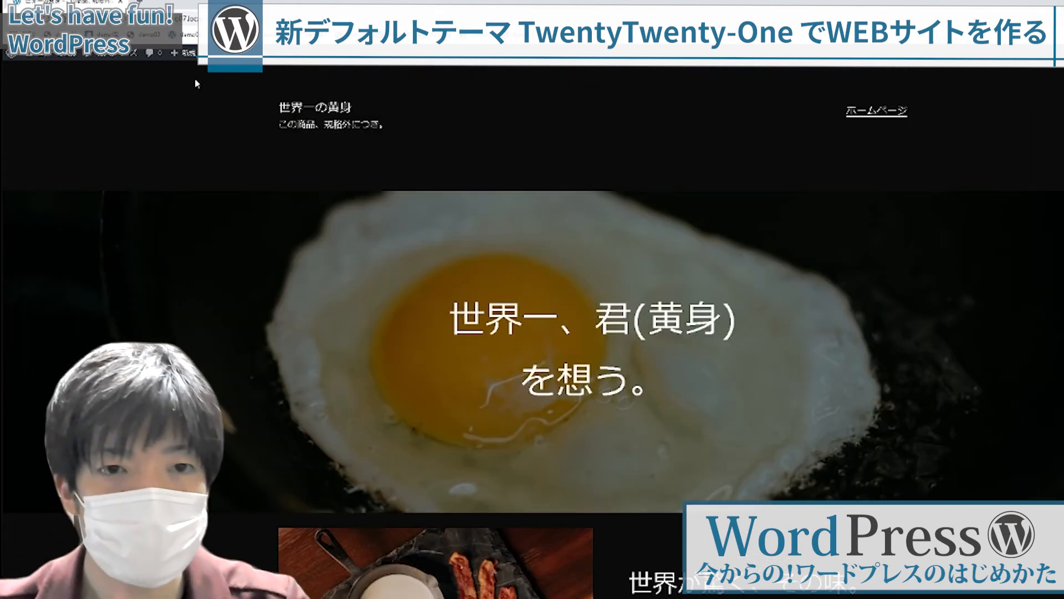
Reopen the customizer and inspect the fried-egg cover text in the developer tools to get its inner container's class name.
click(132, 53)
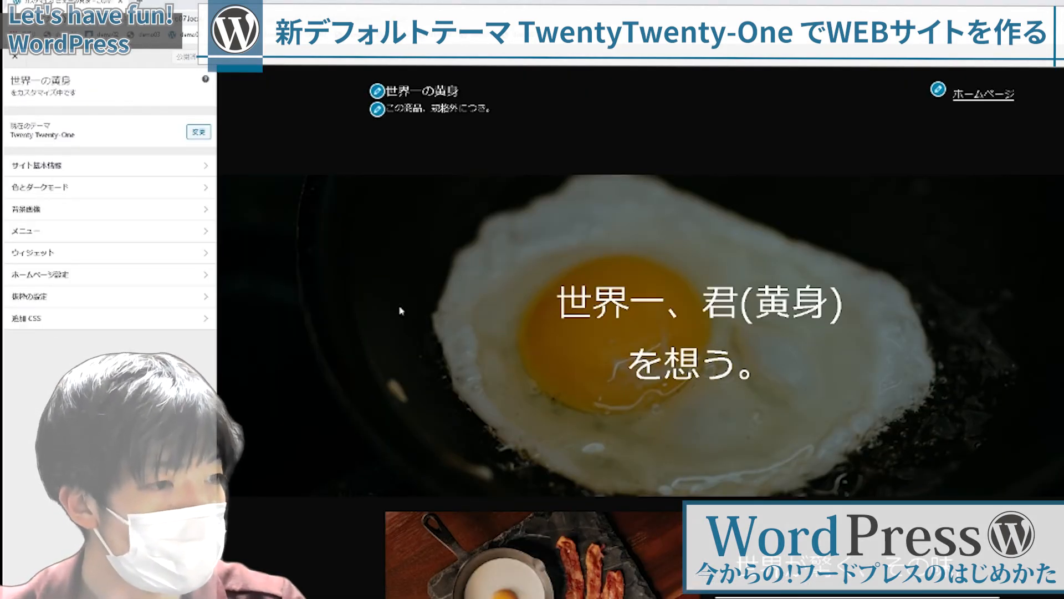
right_click(647, 315)
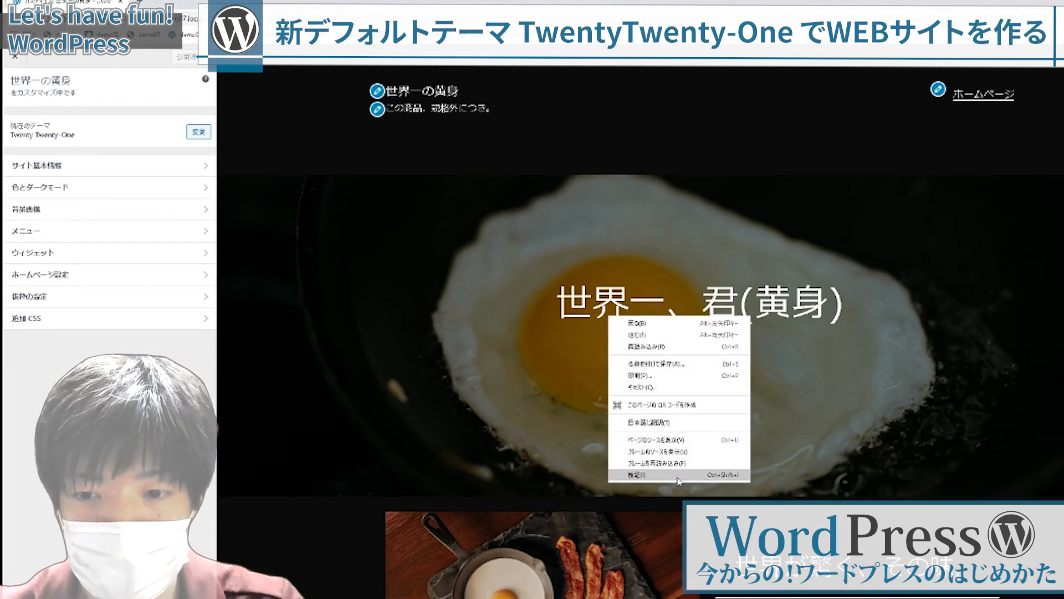
click(646, 478)
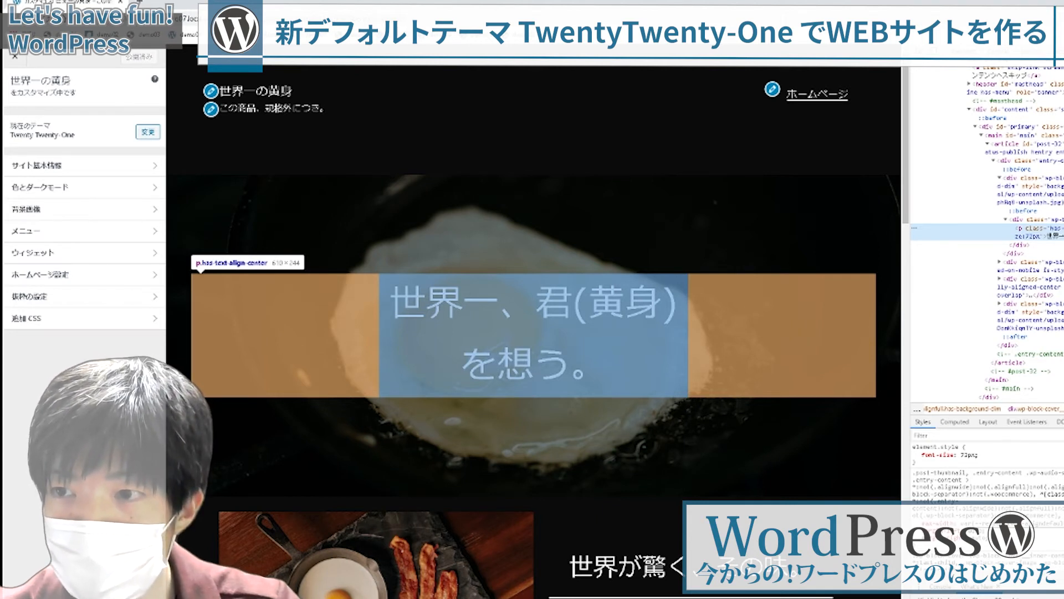
double_click(1058, 229)
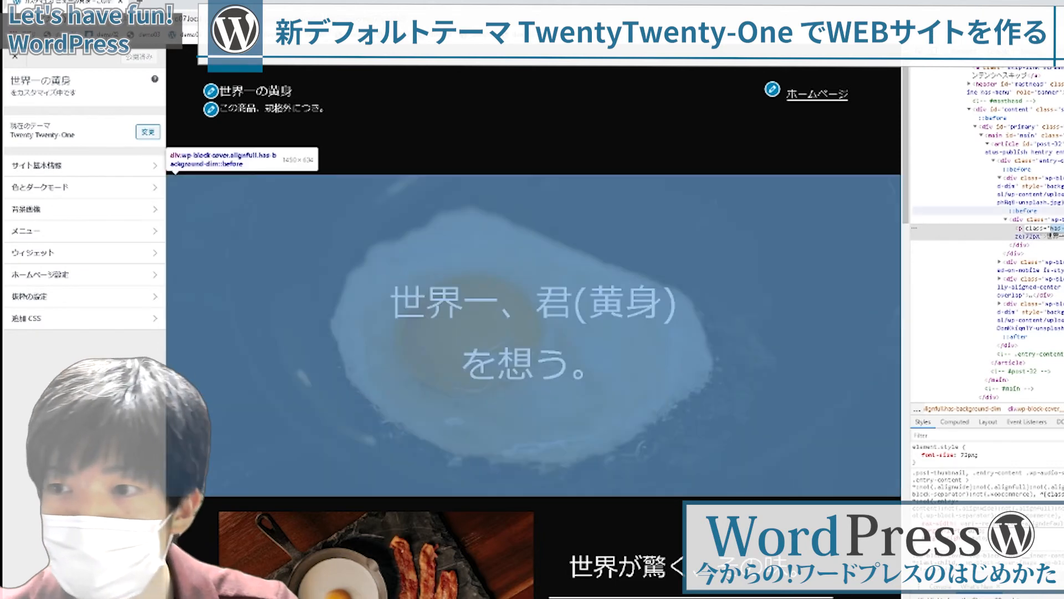
click(1026, 211)
double_click(1057, 220)
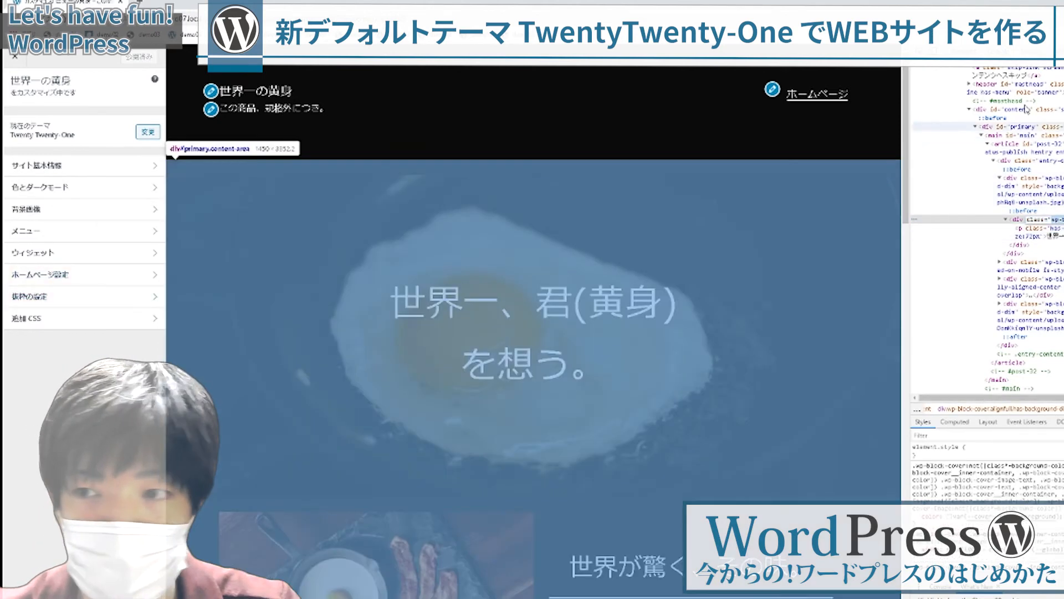
key(F12)
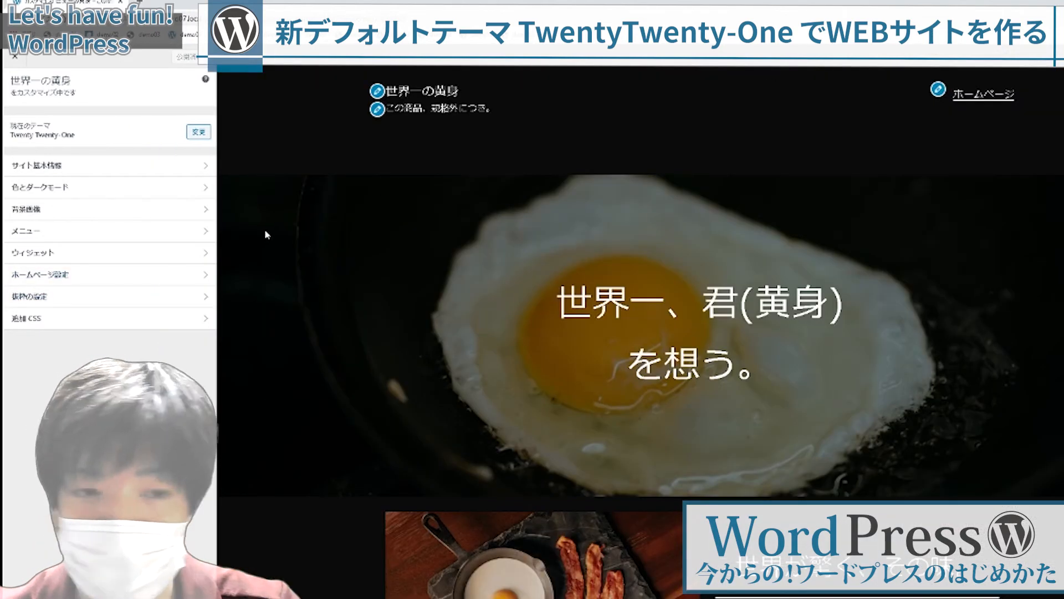
In the additional CSS, hide the help text and start an empty rule for .wp-block-cover__inner-container.
click(152, 318)
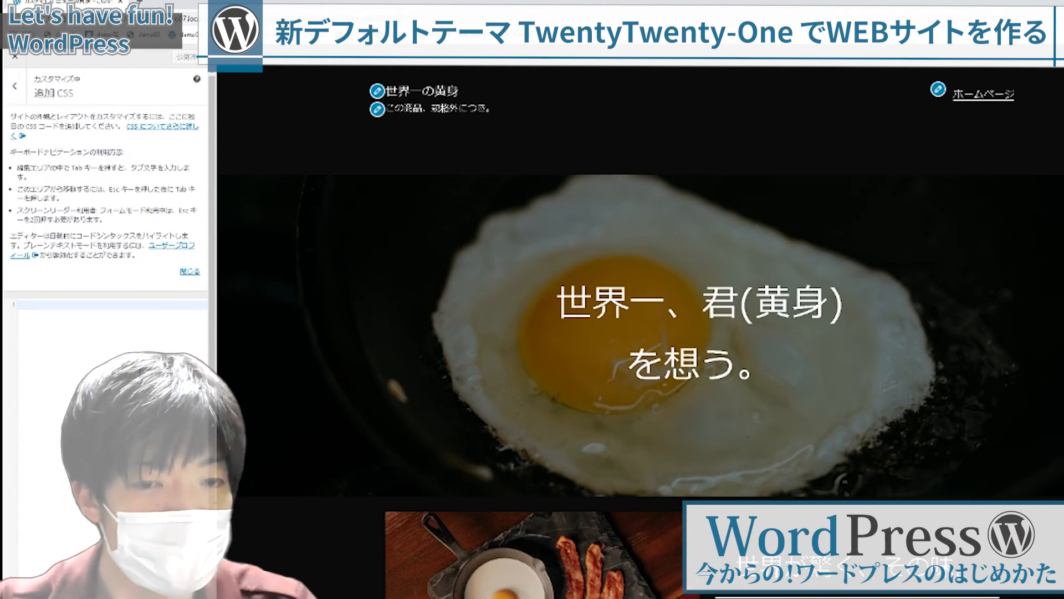
click(189, 271)
click(14, 86)
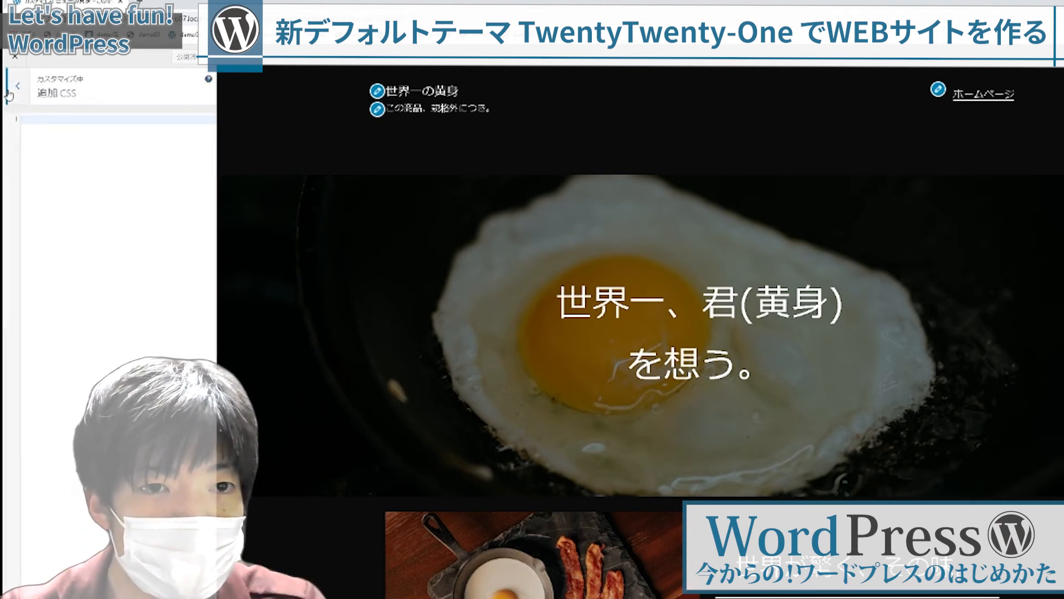
click(56, 294)
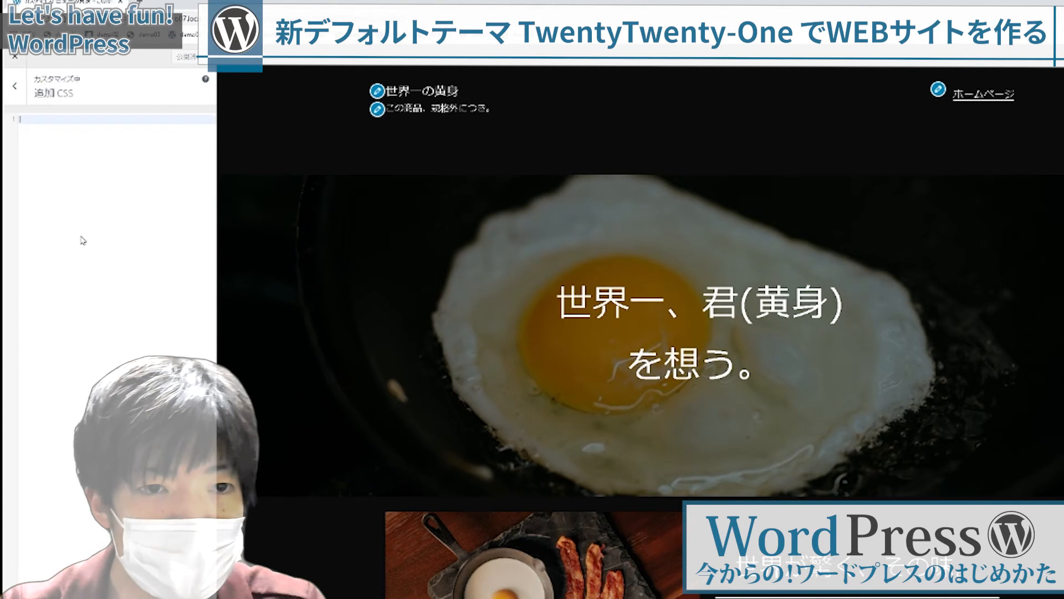
text(.wp-block-cover__inner-container)
text({)
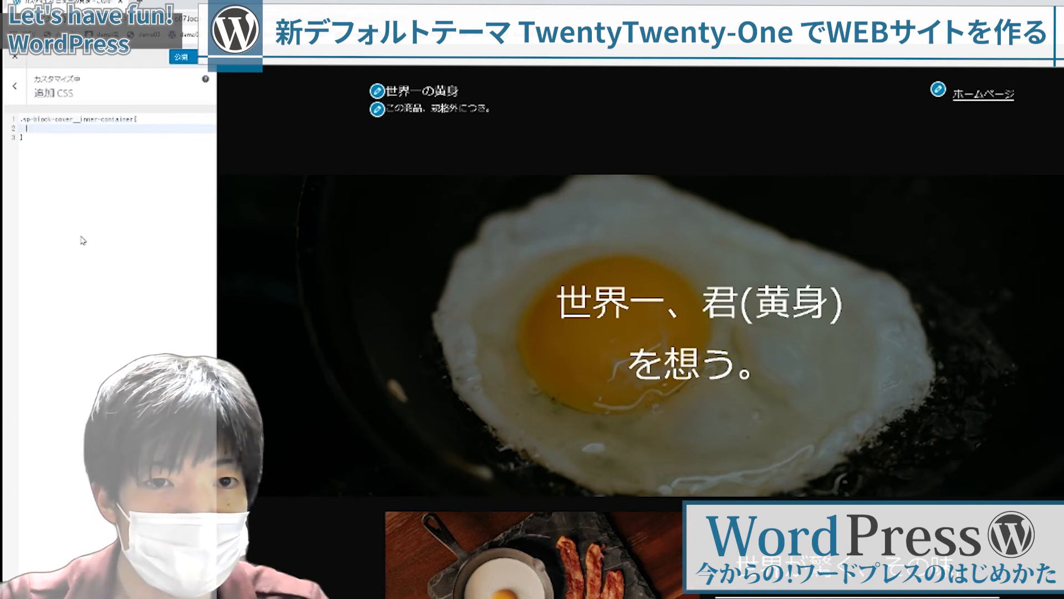
key(Return)
key(Return)
key(Up)
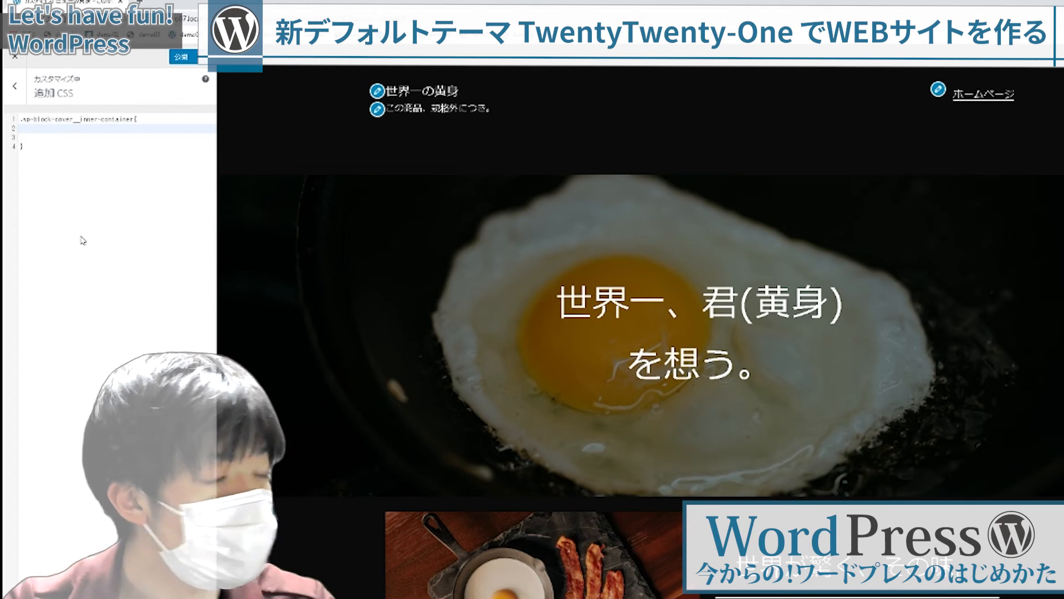
key(Up)
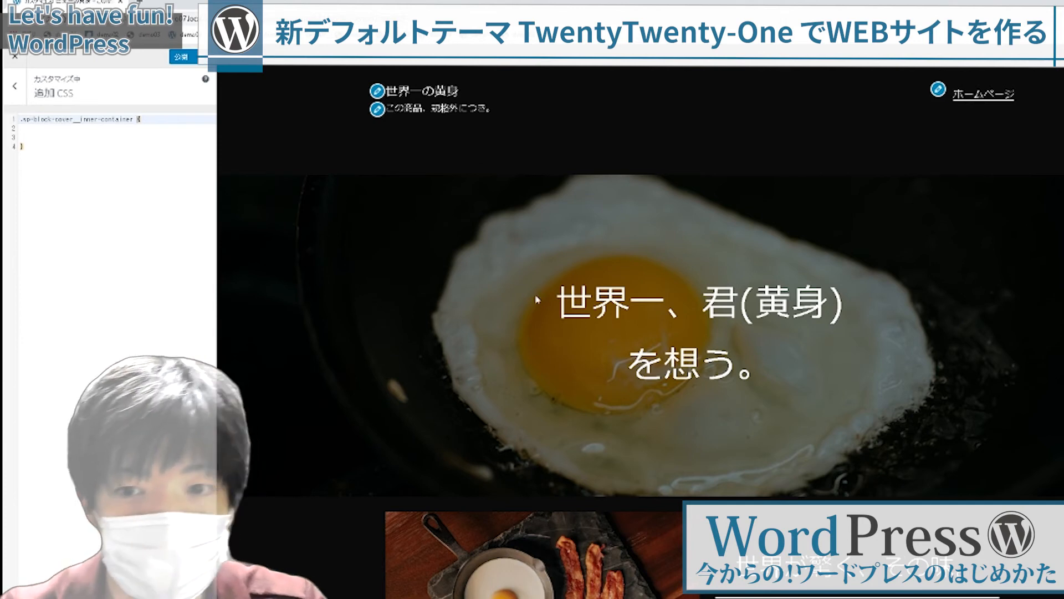
Inspect the cover text's markup again and extend the CSS rule's selector to the container's p elements.
right_click(571, 293)
click(587, 456)
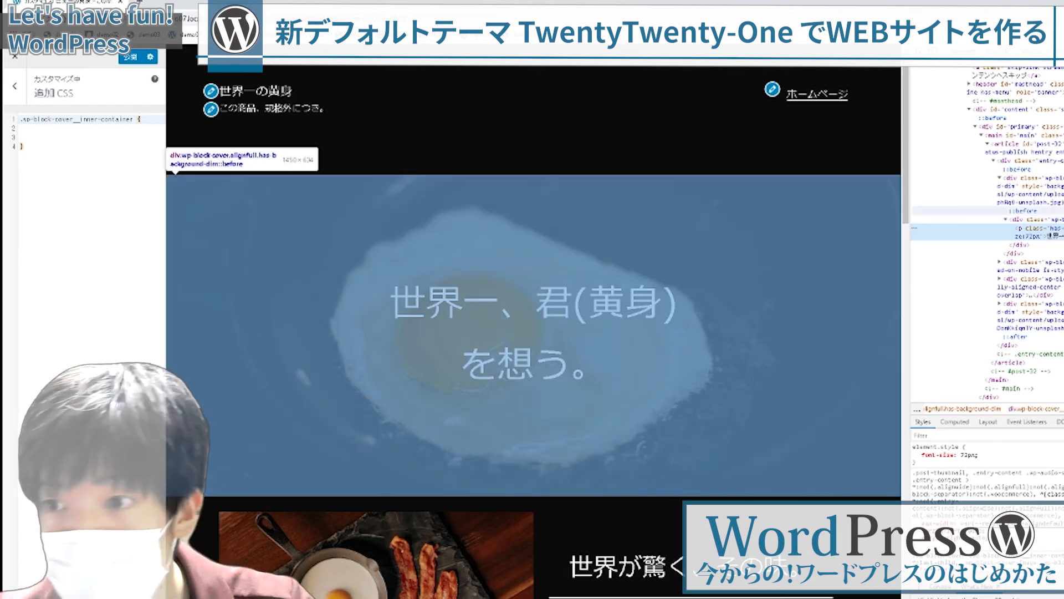
click(351, 216)
click(31, 131)
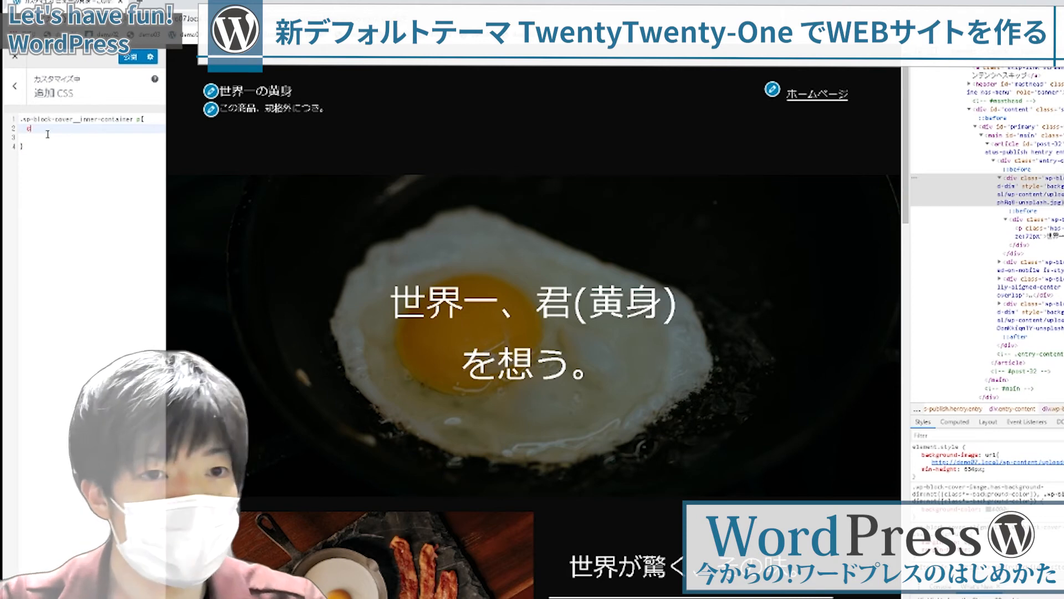
text(cont)
key(BackSpace)
key(BackSpace)
key(BackSpace)
key(BackSpace)
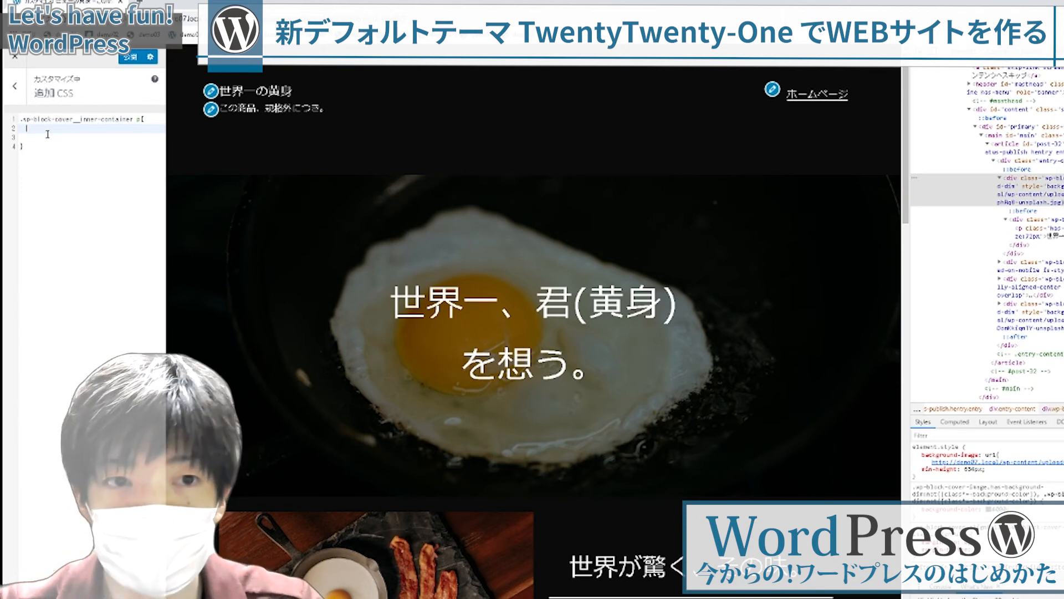
key(F12)
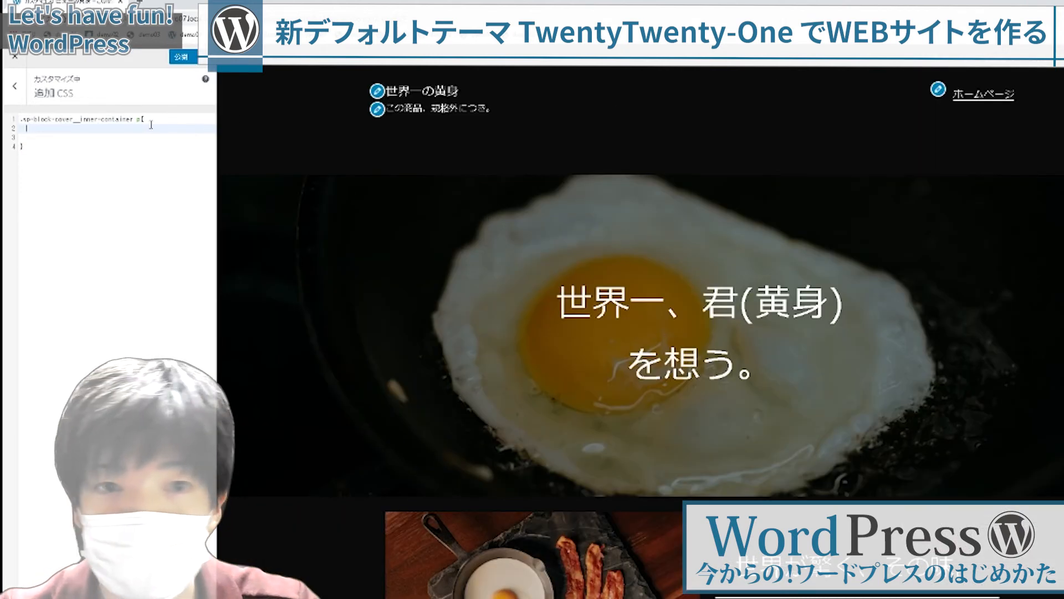
Add the declaration font-family:serif; to the cover paragraph rule.
text(fo)
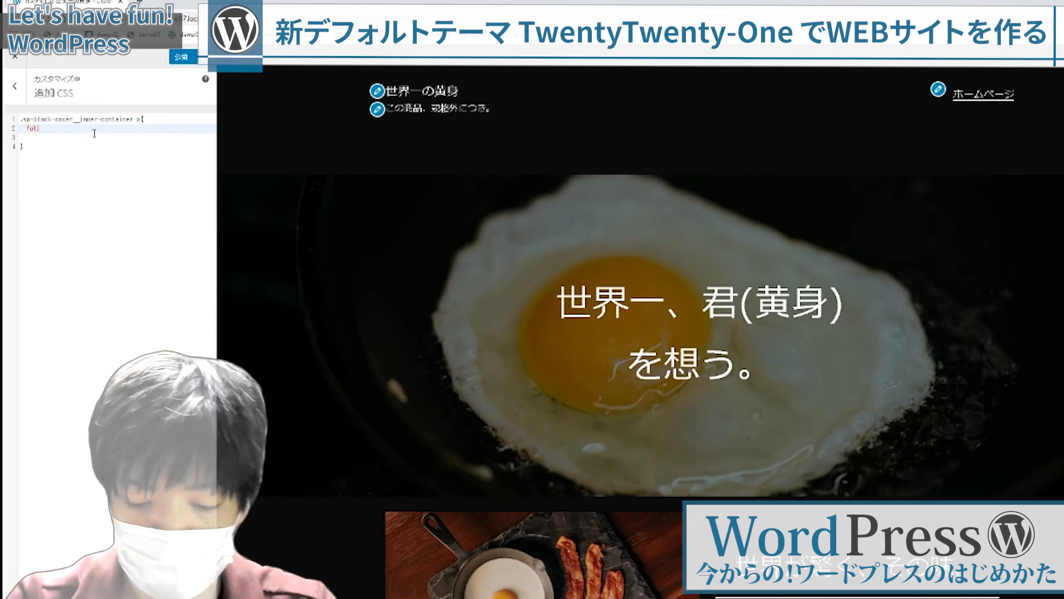
text(nt)
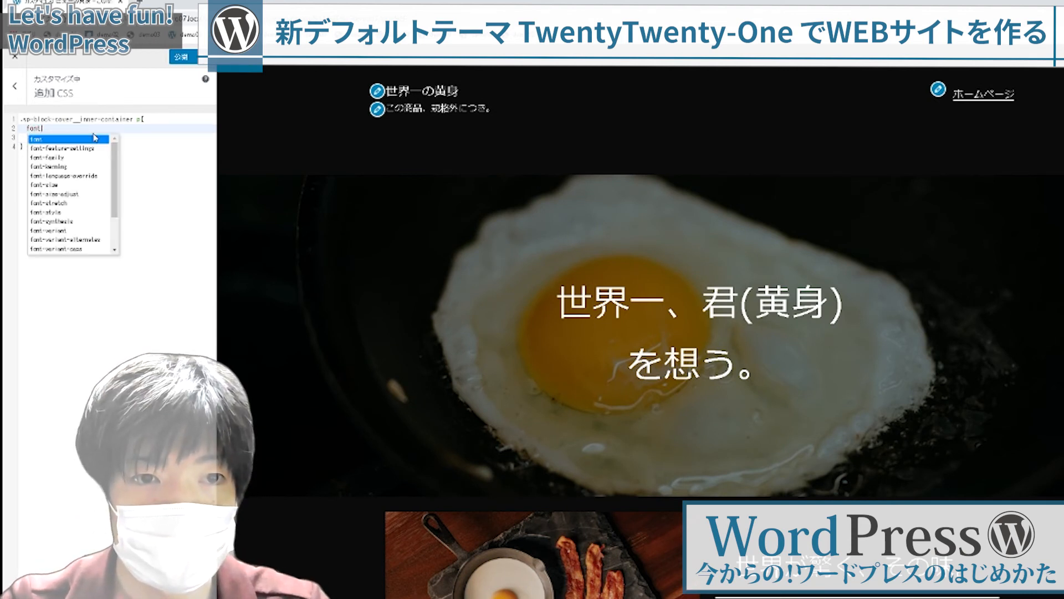
text(-family:)
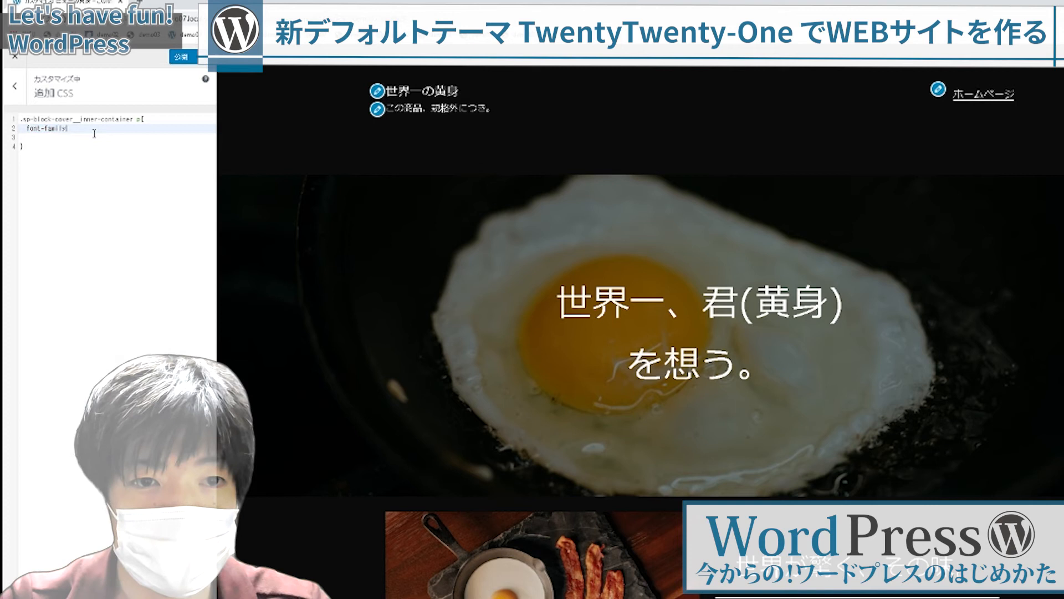
text(sear)
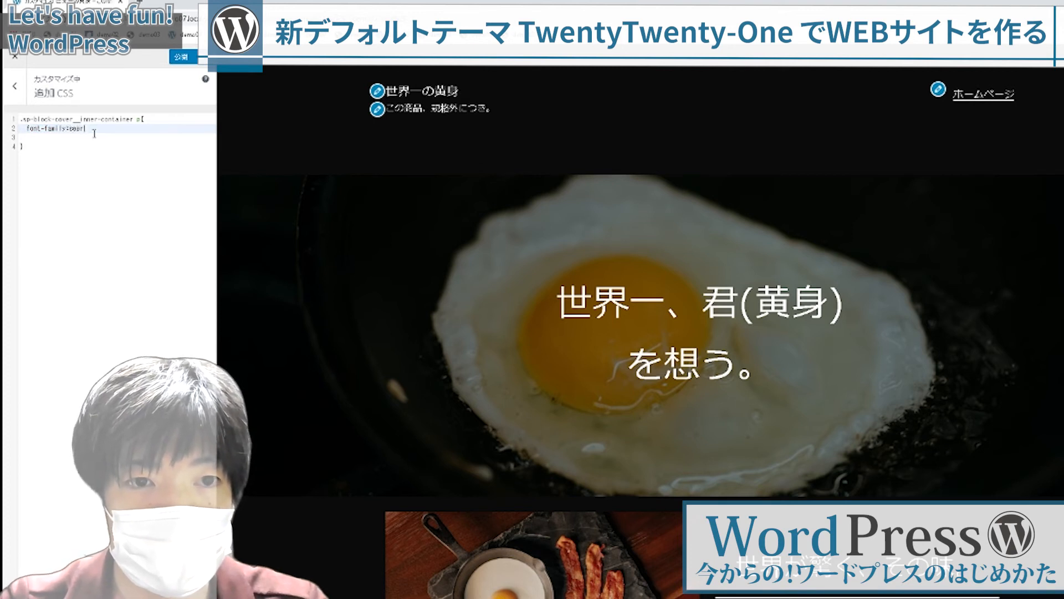
text(f)
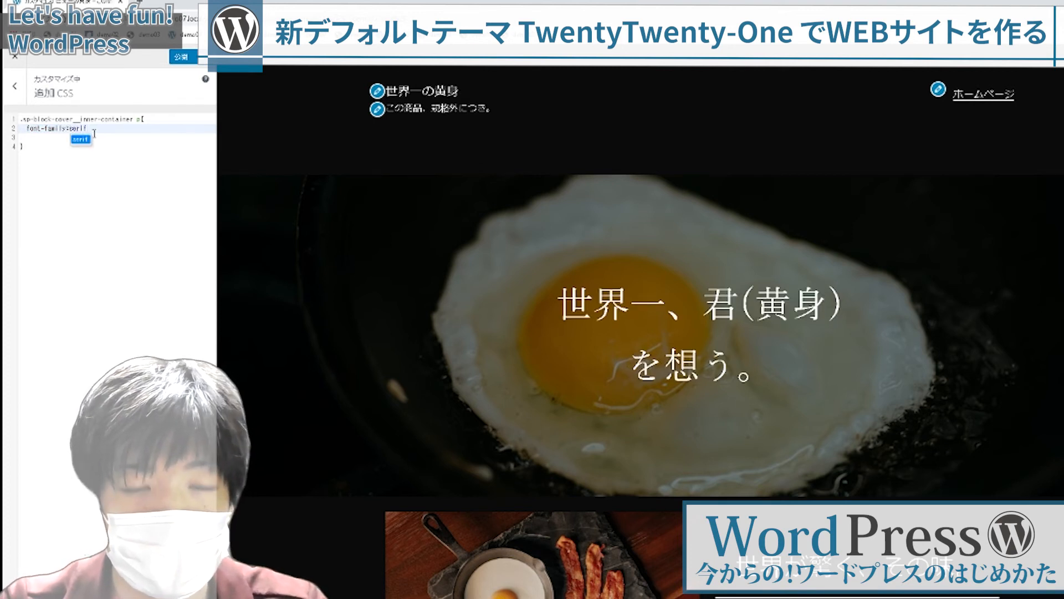
text(;)
key(Return)
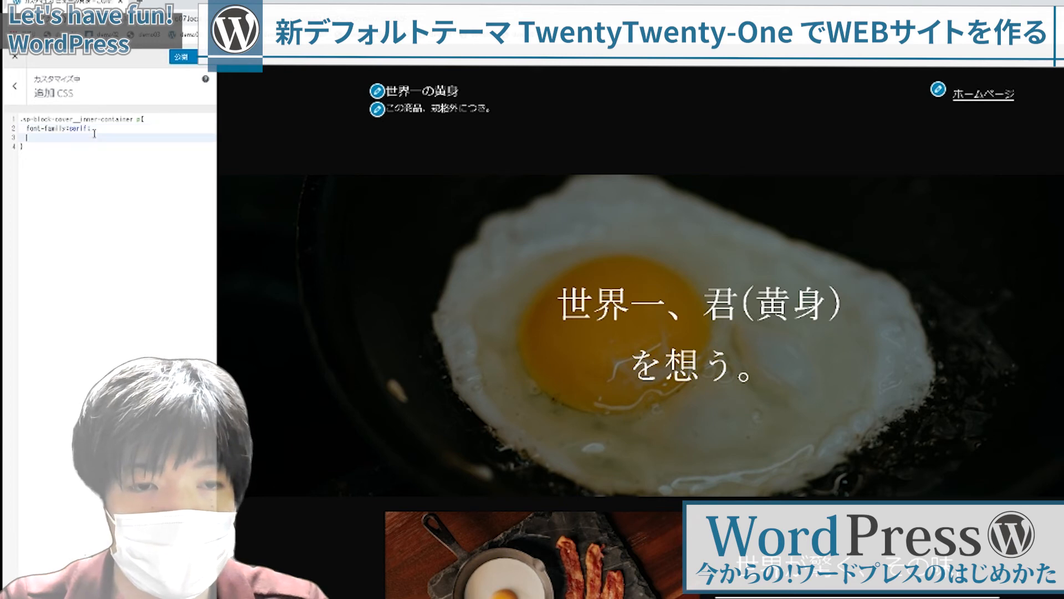
Remove the empty line from the serif rule and add .entry-header h1 to the front of its selector list.
key(BackSpace)
scroll(577, 219, down, 9)
scroll(614, 209, up, 9)
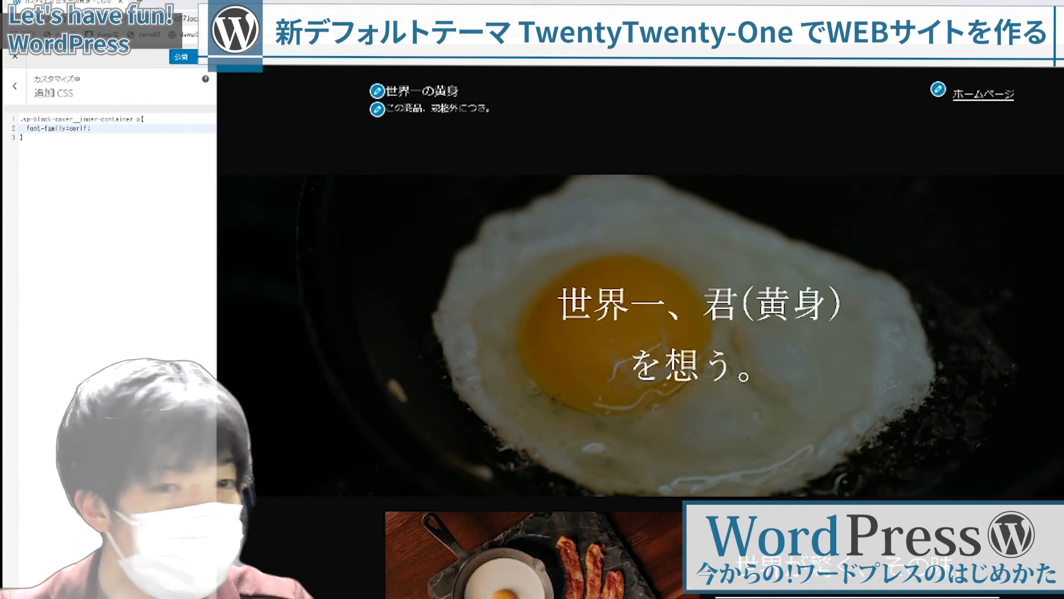
click(152, 119)
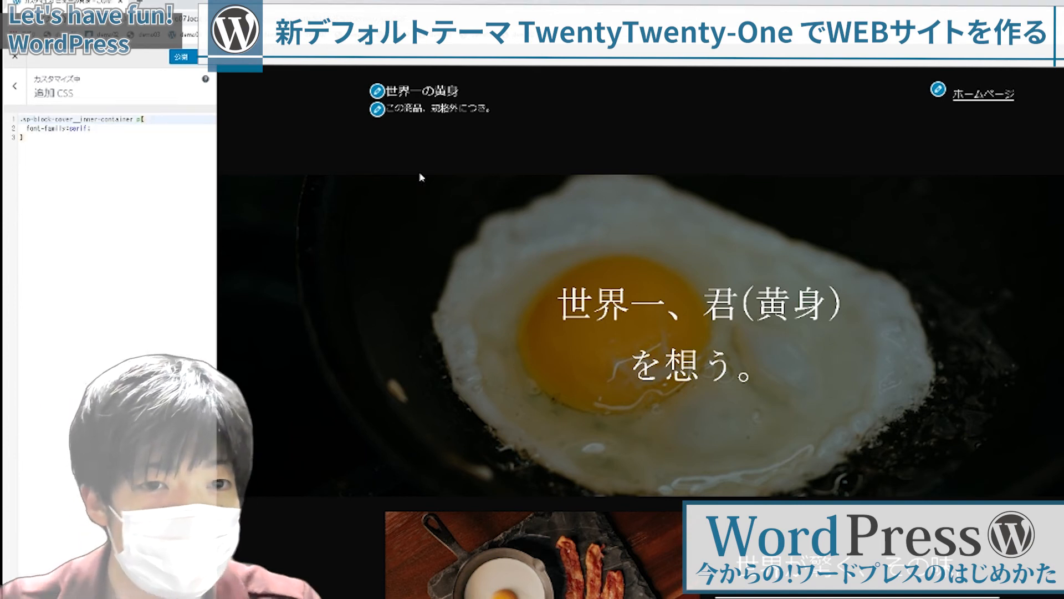
text(,)
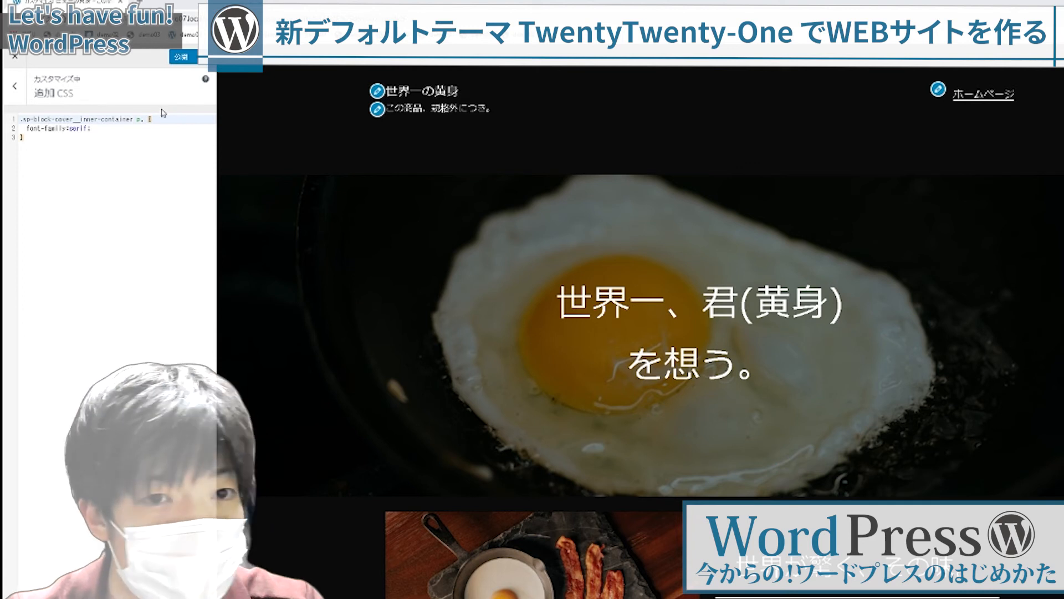
text(.entry-header h1,)
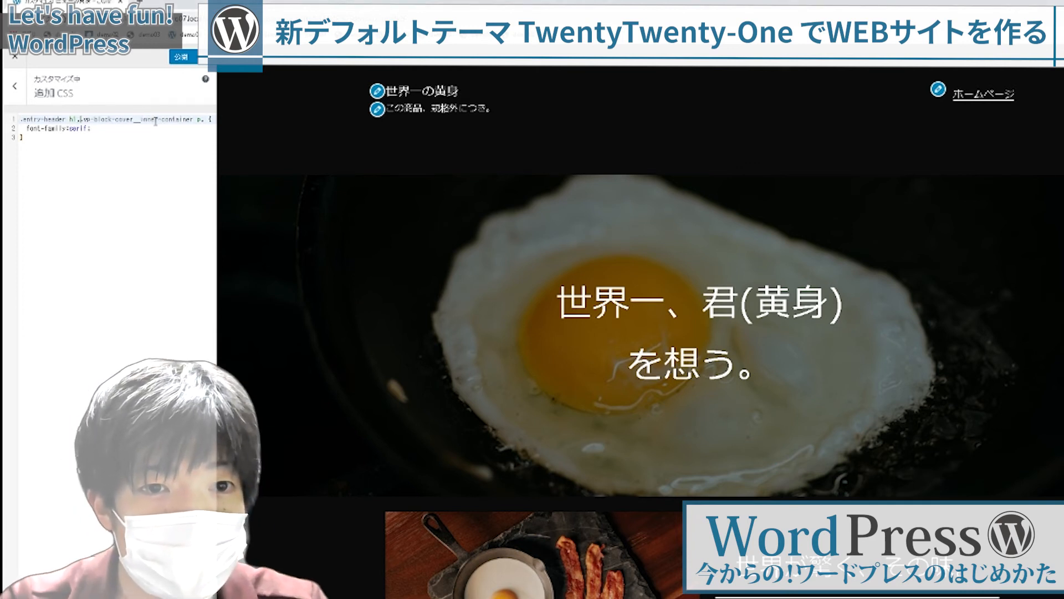
Append .wp-block-media-text__content h2 and .wp-block-cover__inner-container p to the serif rule's selectors and check the previewed page.
key(Down)
key(Left)
key(Left)
key(Left)
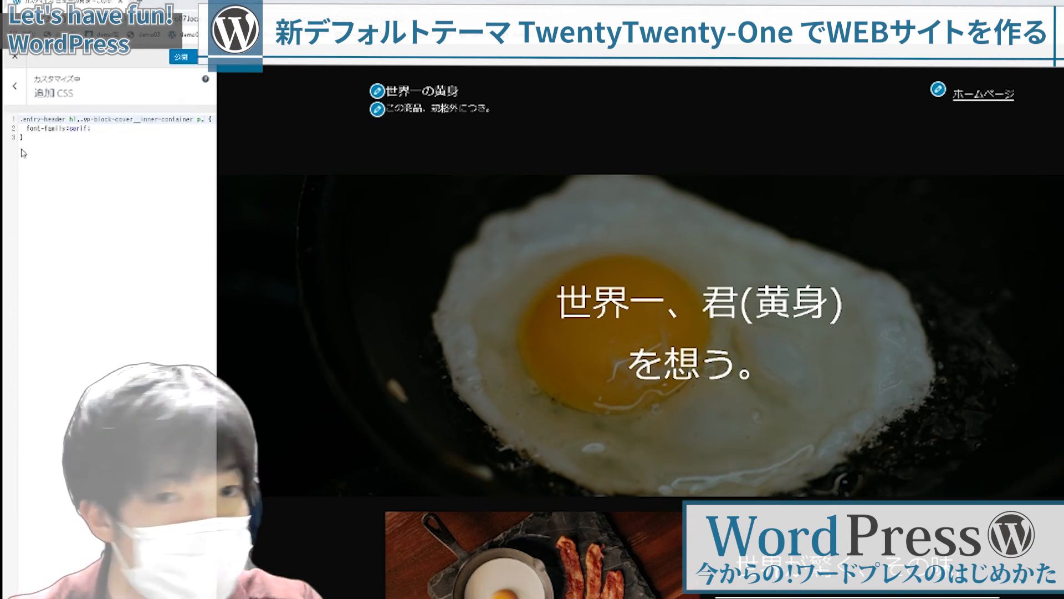
text(.wp-block-media-text__content h2,.wp-block-cover__inner-container p)
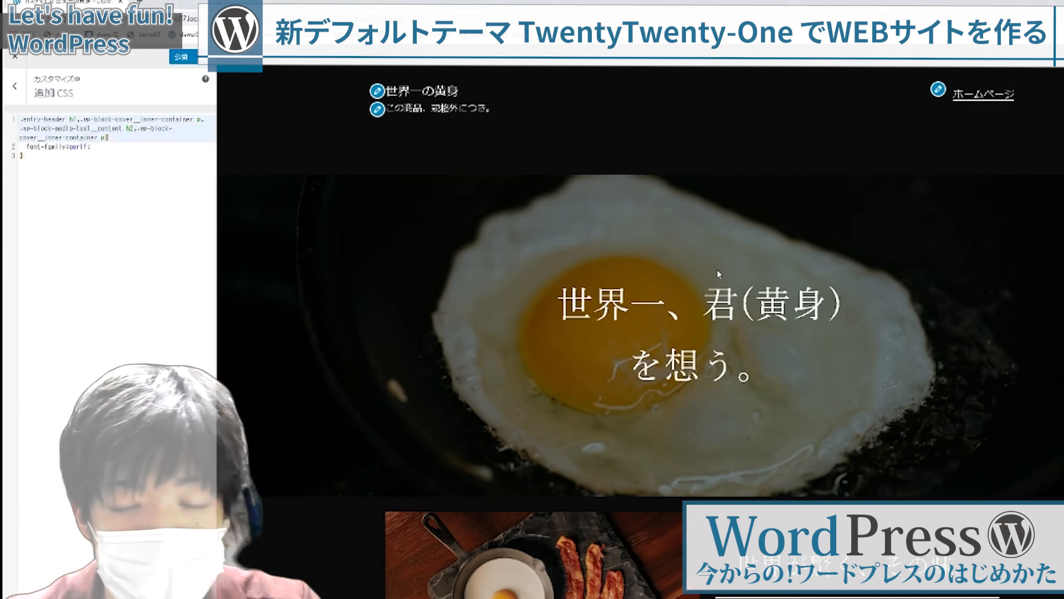
scroll(715, 272, down, 15)
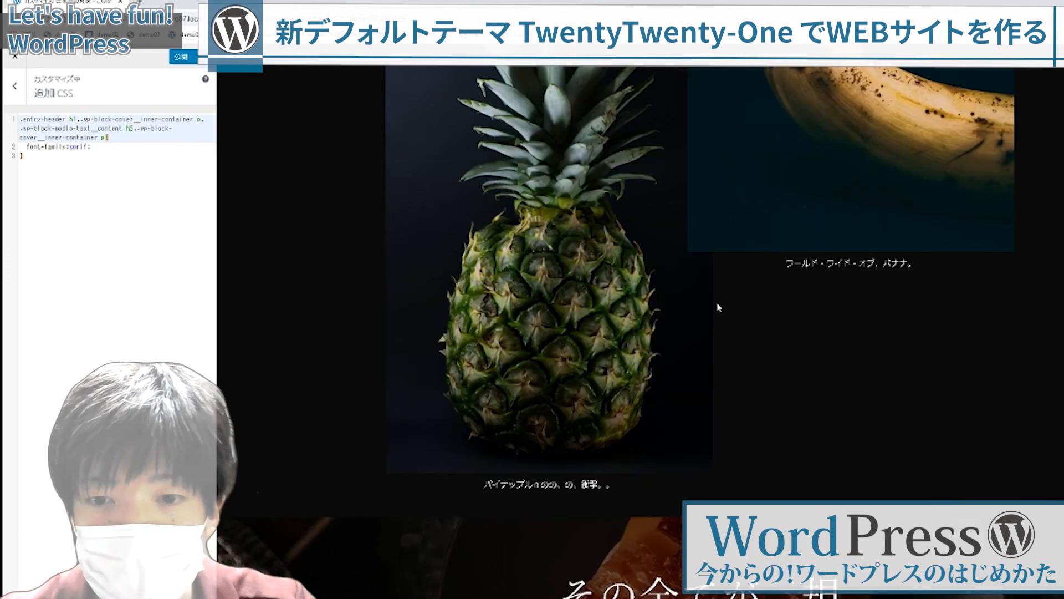
scroll(621, 463, down, 5)
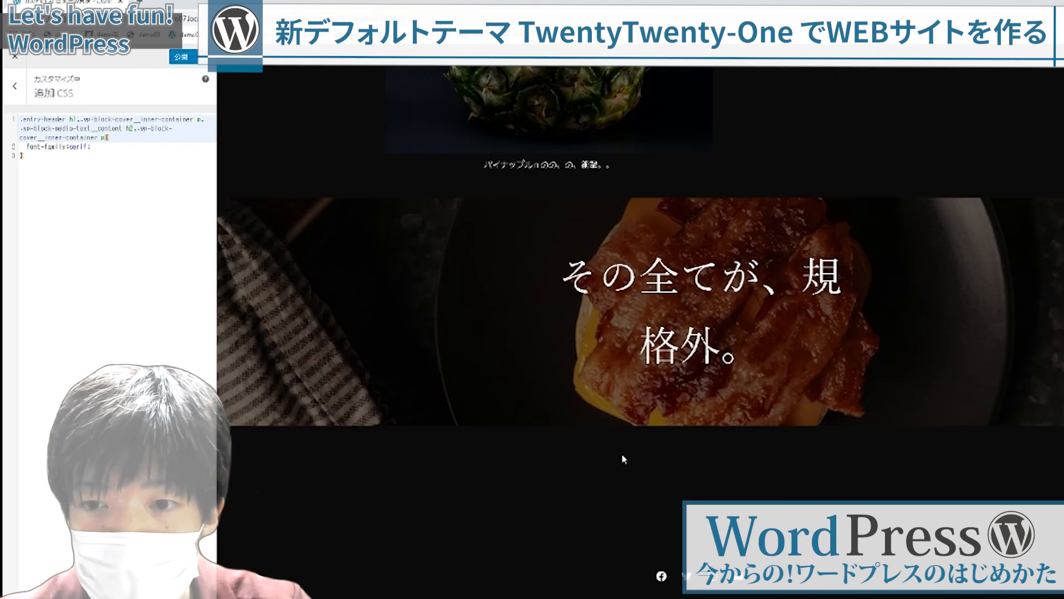
scroll(624, 459, up, 20)
Publish the additional CSS and close the customizer.
click(104, 146)
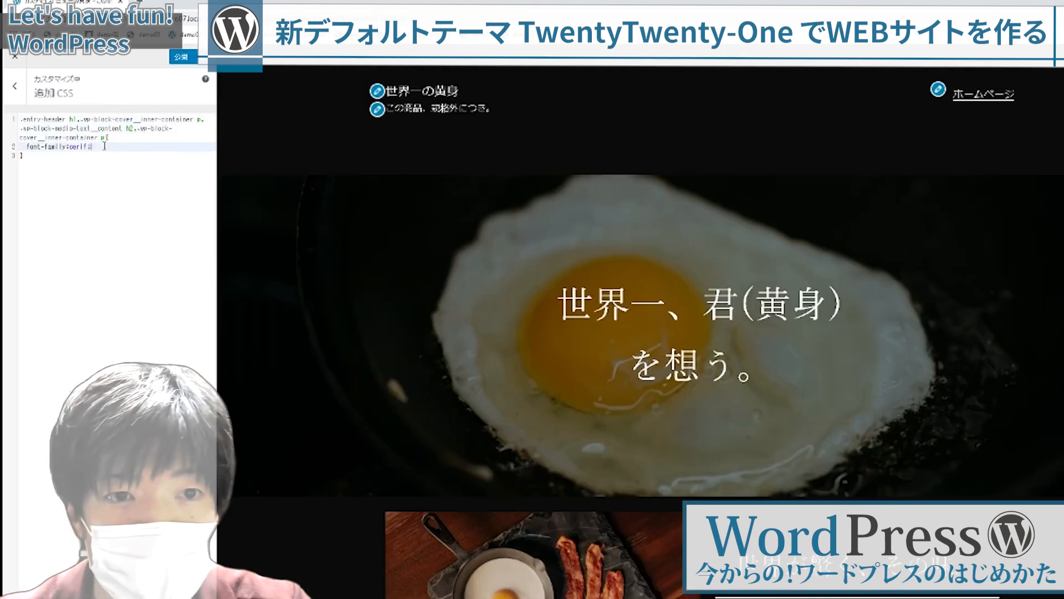
click(134, 153)
key(Up)
key(Up)
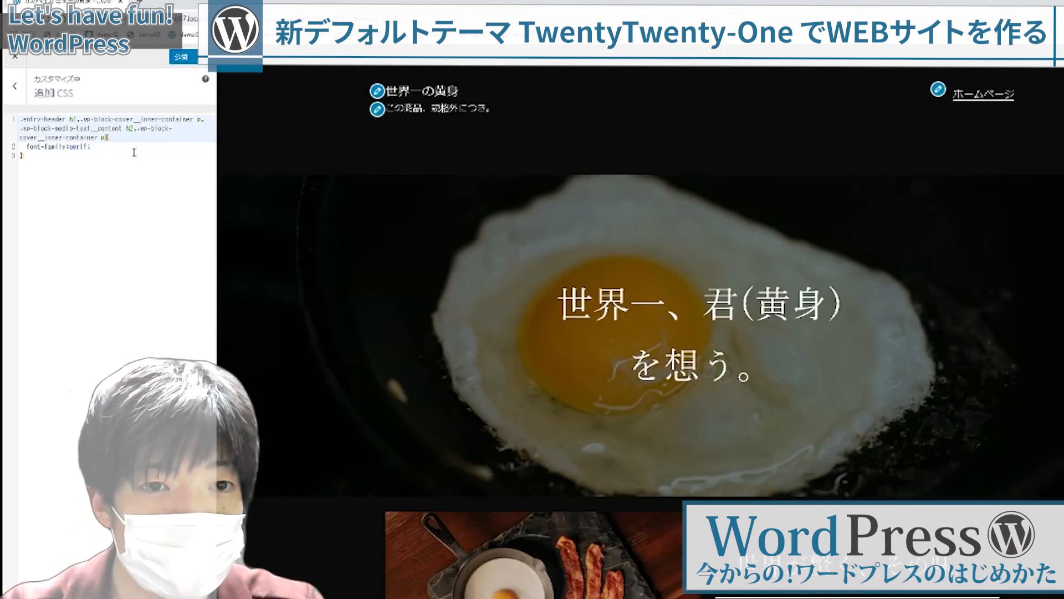
click(177, 61)
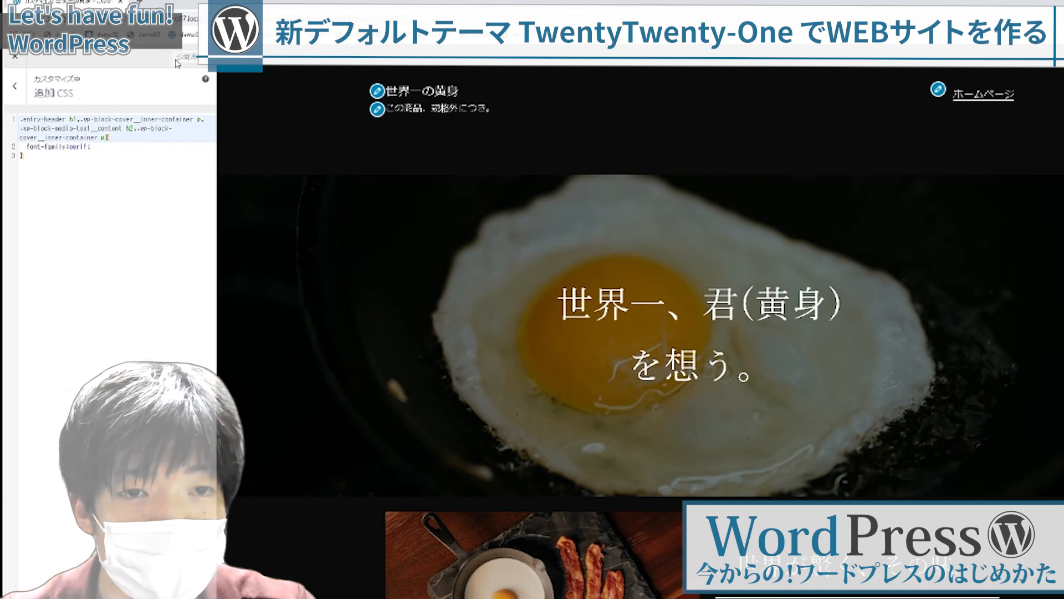
click(15, 56)
Examine the published homepage's cover text, food photos and image captions for mistakes.
scroll(471, 293, down, 10)
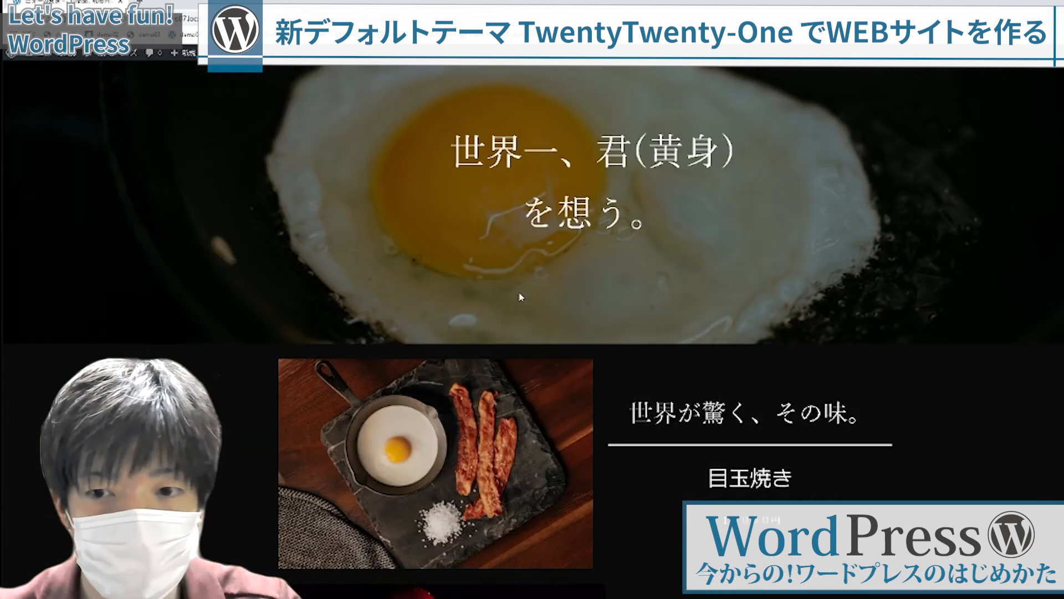
scroll(518, 291, down, 10)
scroll(518, 291, up, 15)
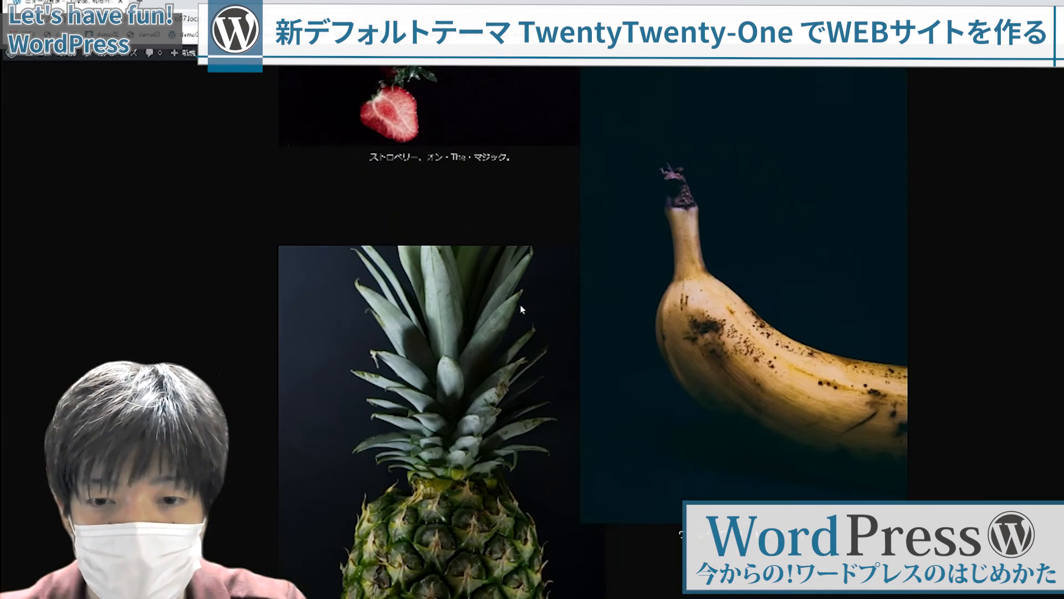
scroll(521, 308, up, 3)
scroll(518, 309, down, 10)
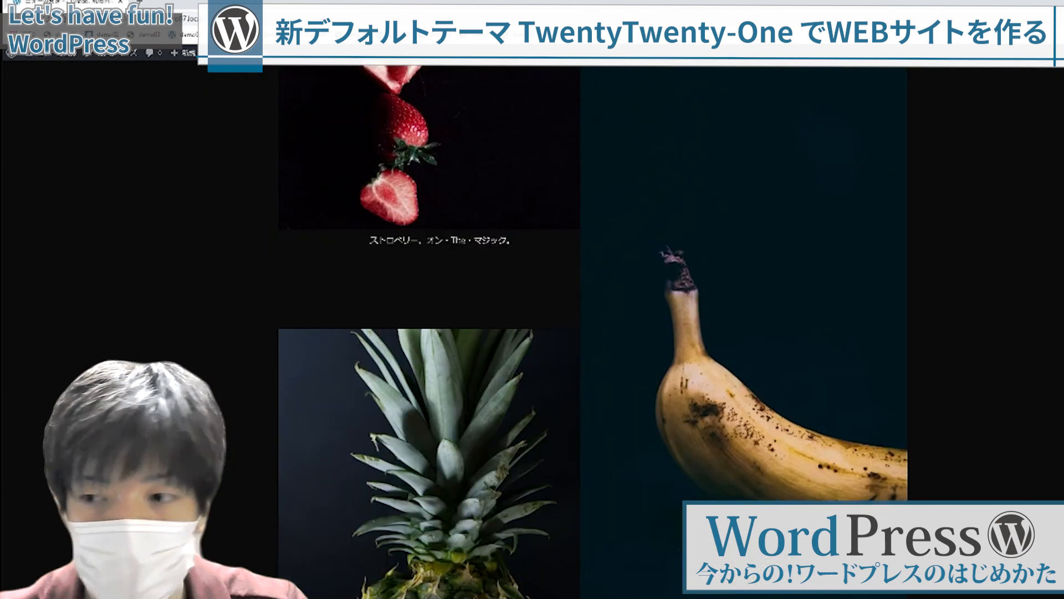
scroll(671, 339, down, 5)
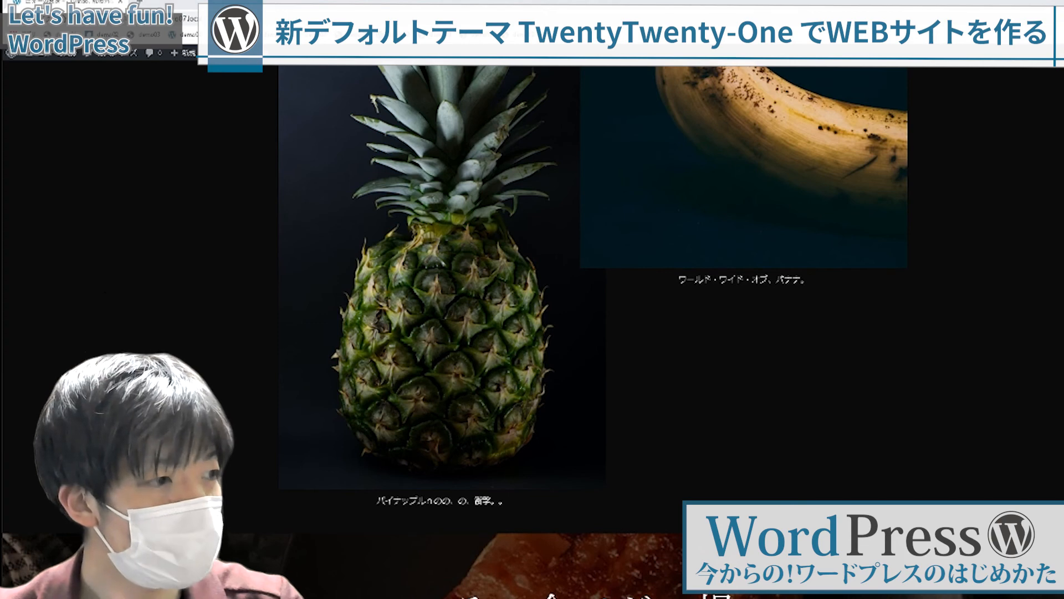
scroll(516, 297, down, 7)
scroll(670, 305, up, 12)
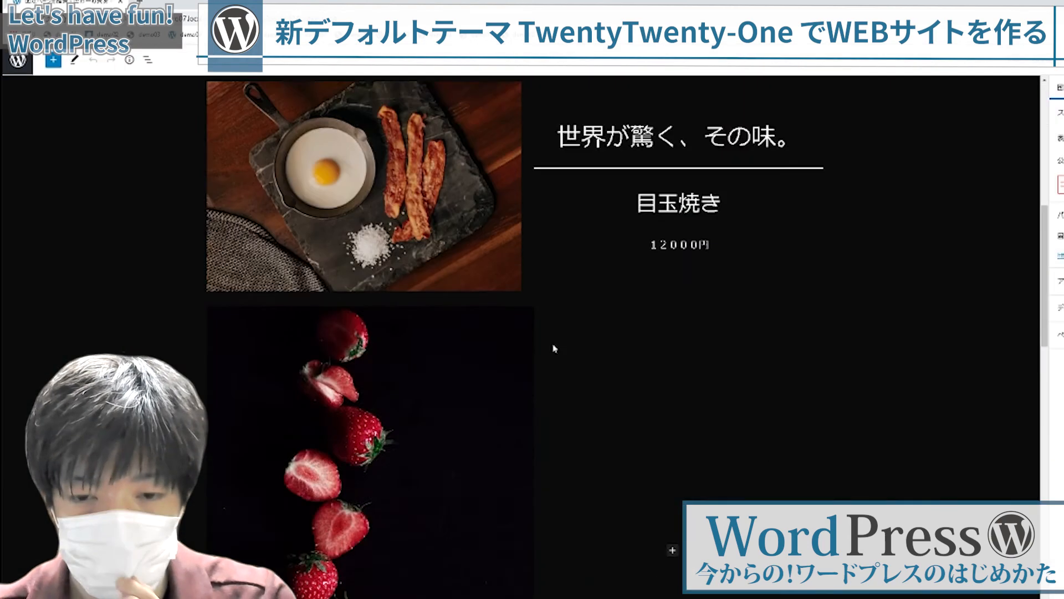
In the page editor, correct the pineapple image's caption to パイナップルの、衝撃。.
scroll(554, 348, down, 10)
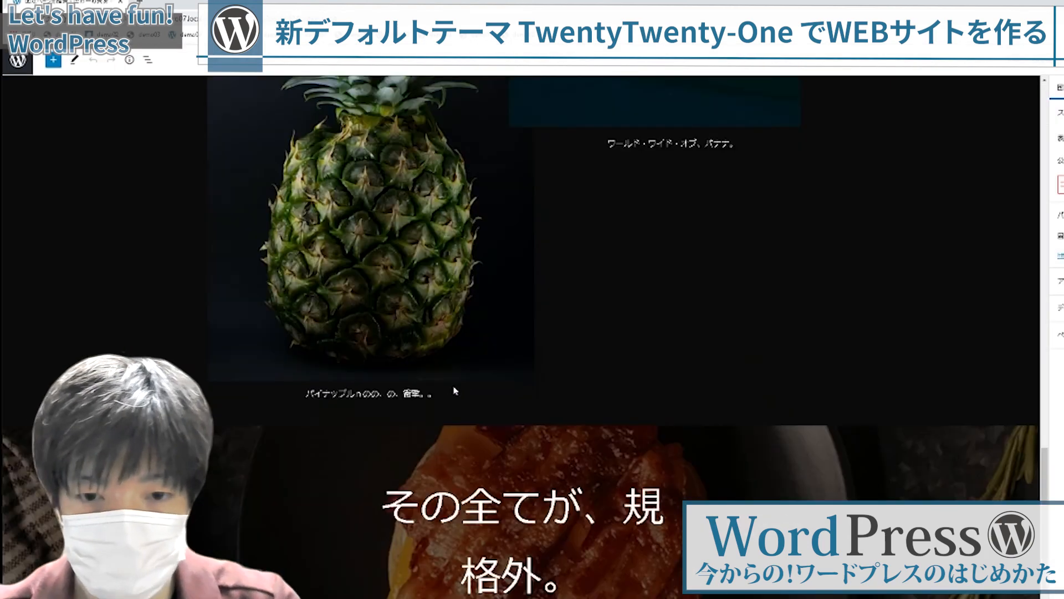
click(432, 224)
key(BackSpace)
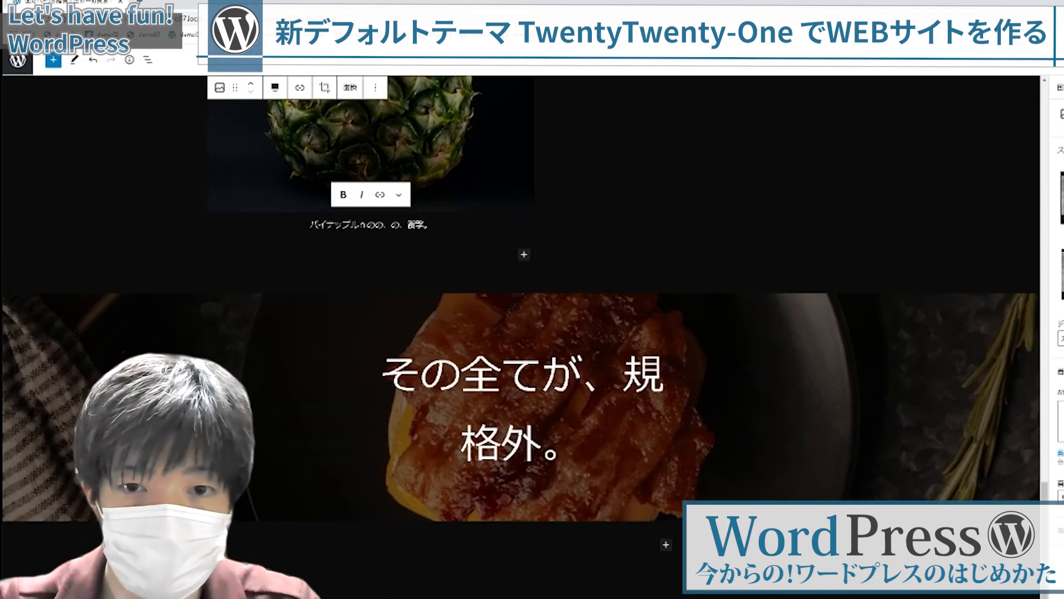
key(Left)
key(Left)
key(Left)
key(BackSpace)
key(BackSpace)
key(BackSpace)
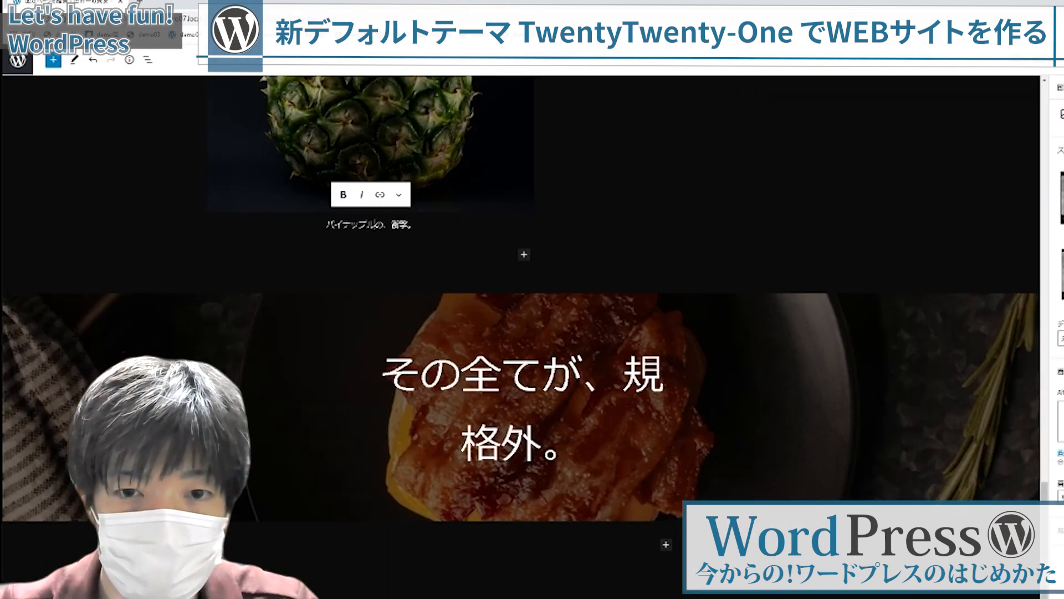
click(722, 264)
scroll(721, 265, up, 3)
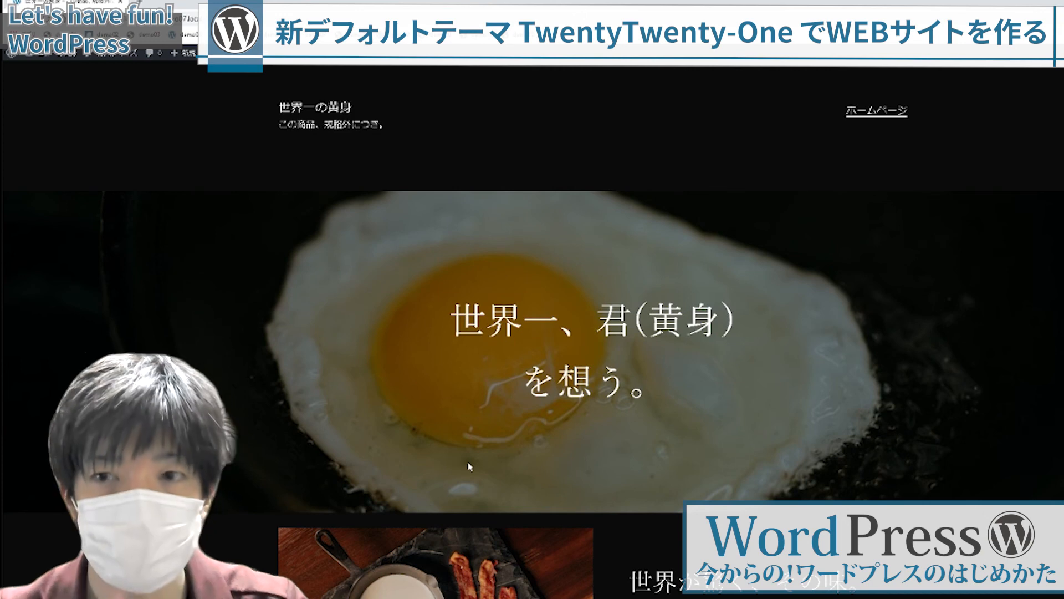
Delete the Primary menu in the customizer and close the customizer.
click(111, 54)
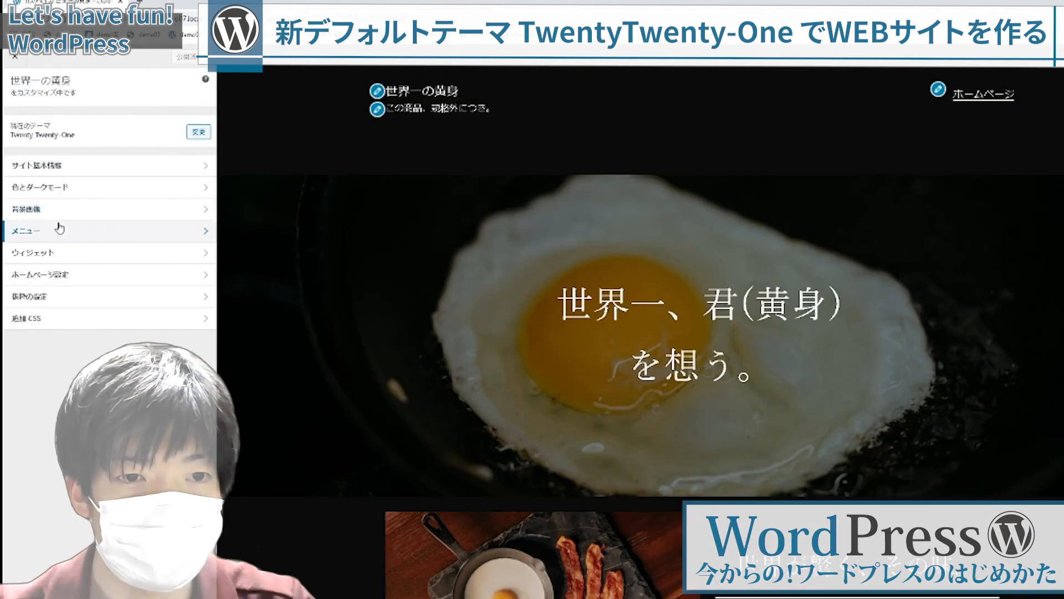
click(59, 228)
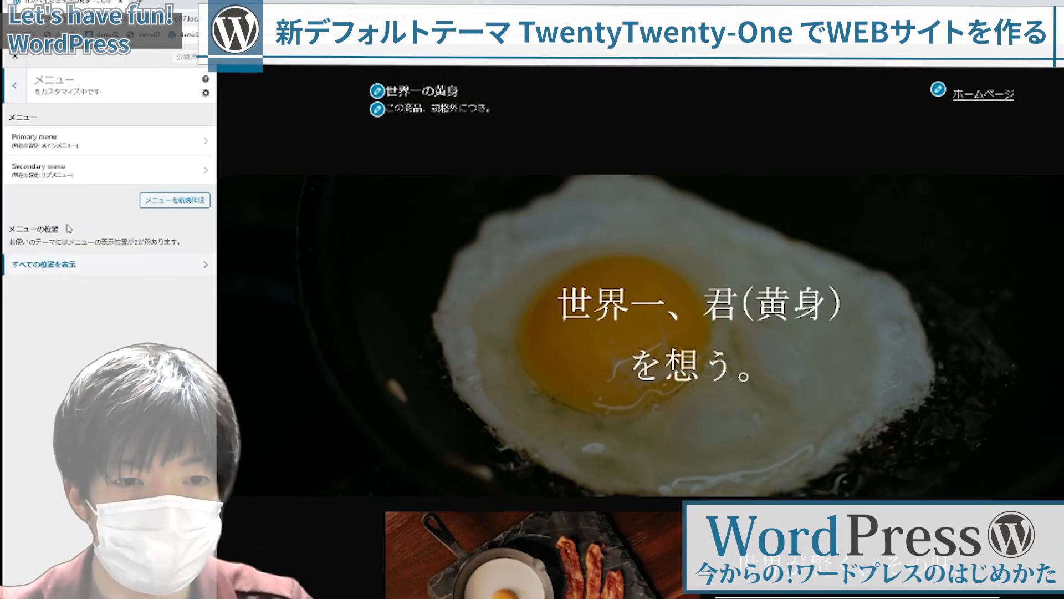
click(177, 142)
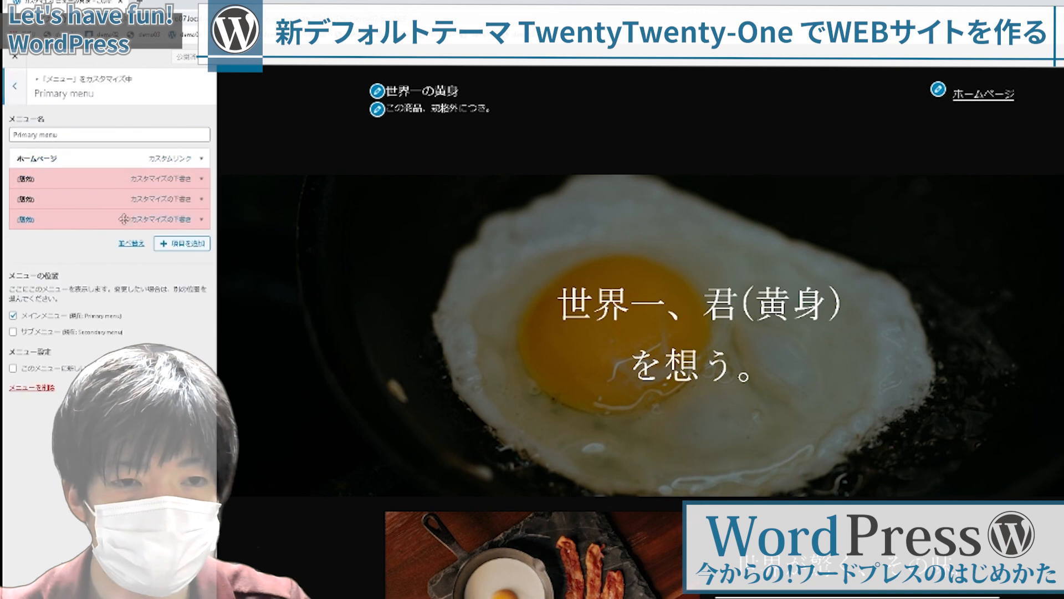
click(22, 389)
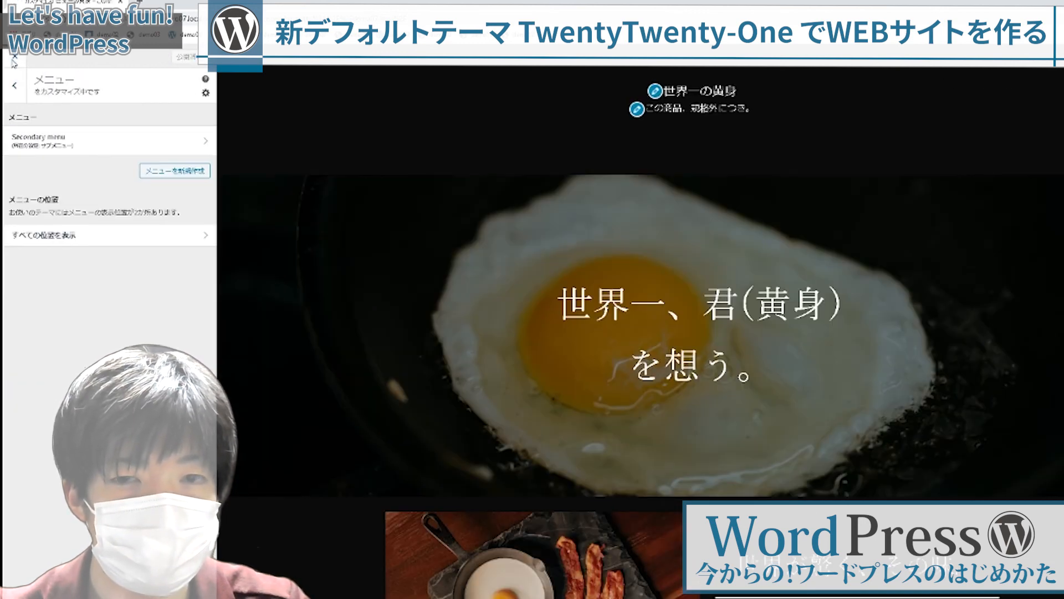
click(15, 58)
Set the bacon cover text's custom font size to 88 in the page editor and update the page.
scroll(542, 226, down, 10)
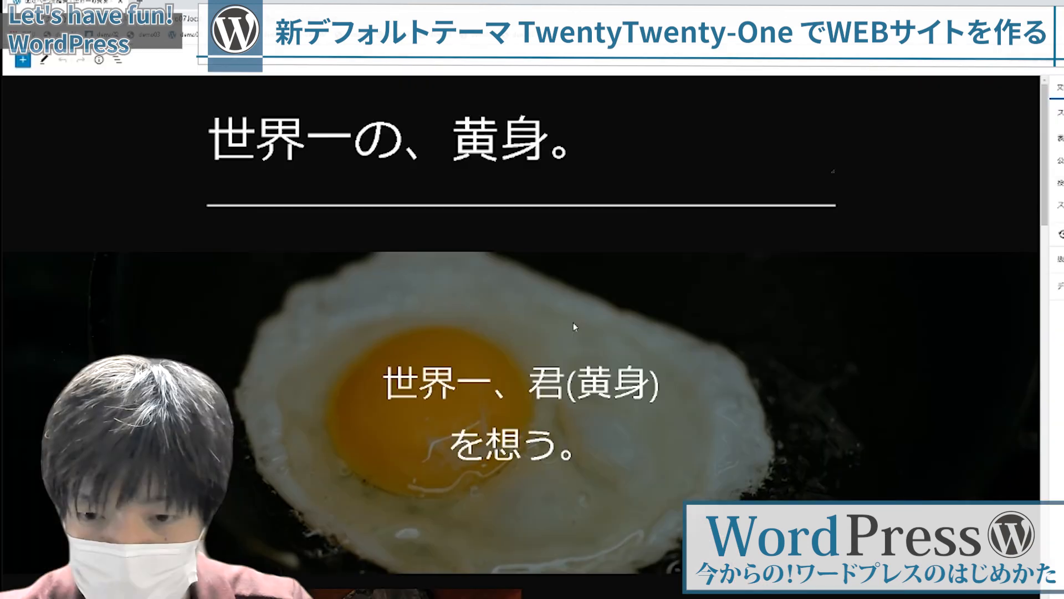
scroll(575, 356, down, 10)
click(690, 338)
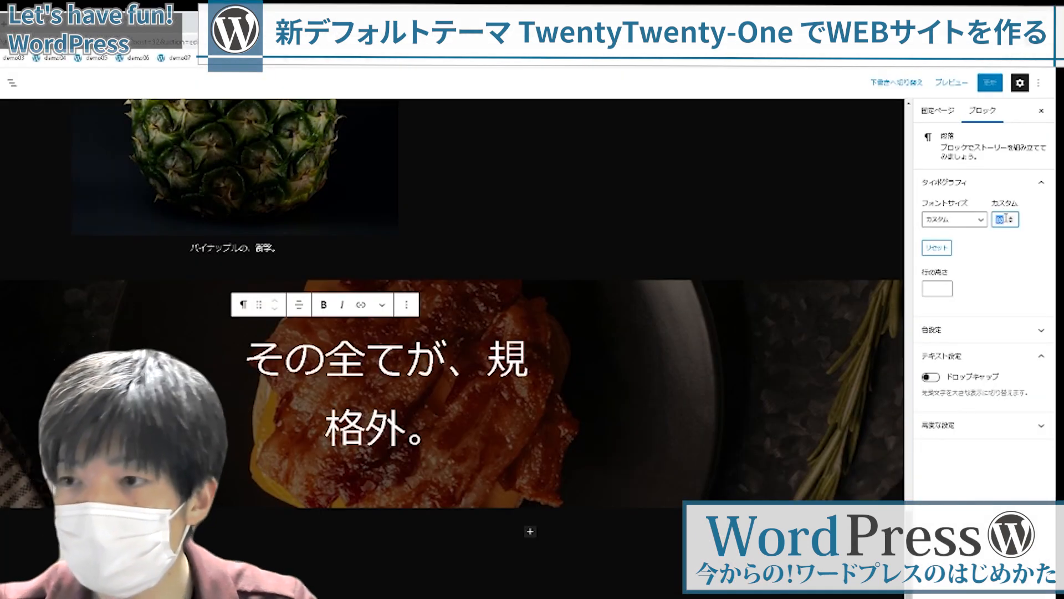
text(88)
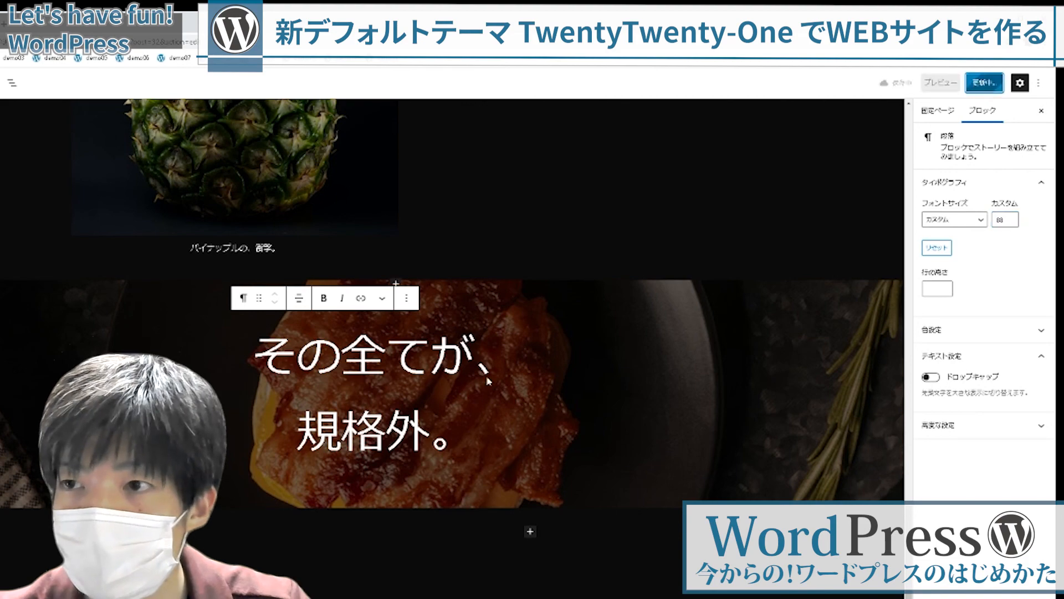
Review the updated homepage from the site title to the footer, checking the cover text and captions.
scroll(427, 339, down, 20)
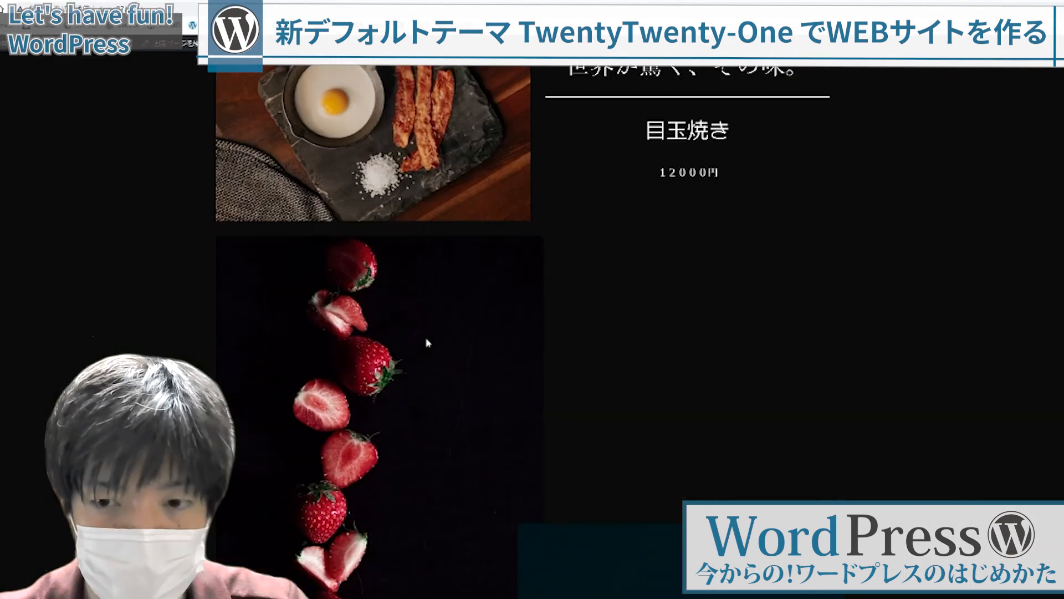
scroll(428, 339, up, 20)
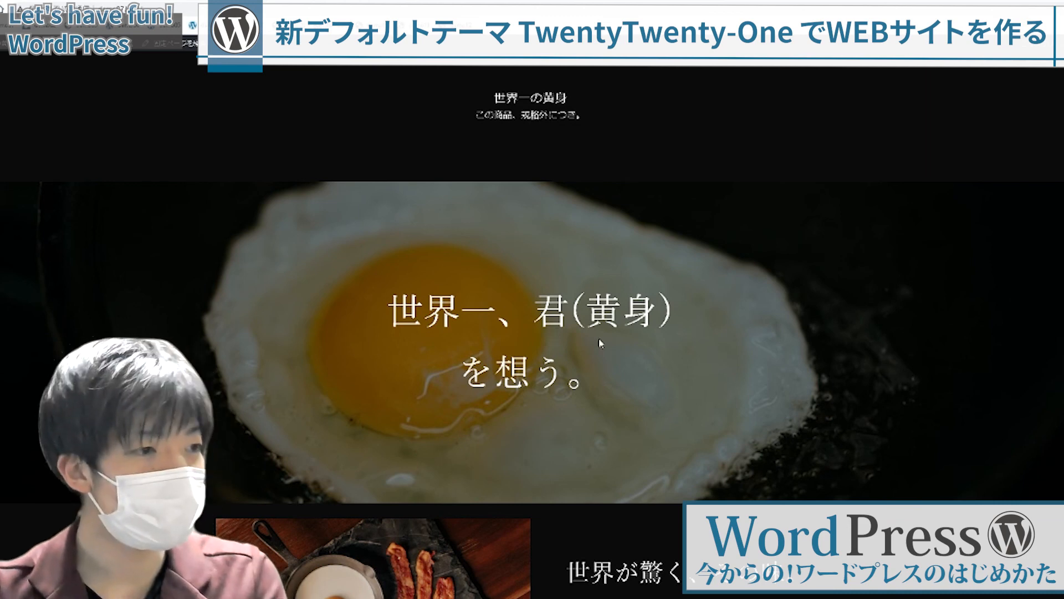
scroll(600, 342, down, 15)
scroll(599, 341, down, 3)
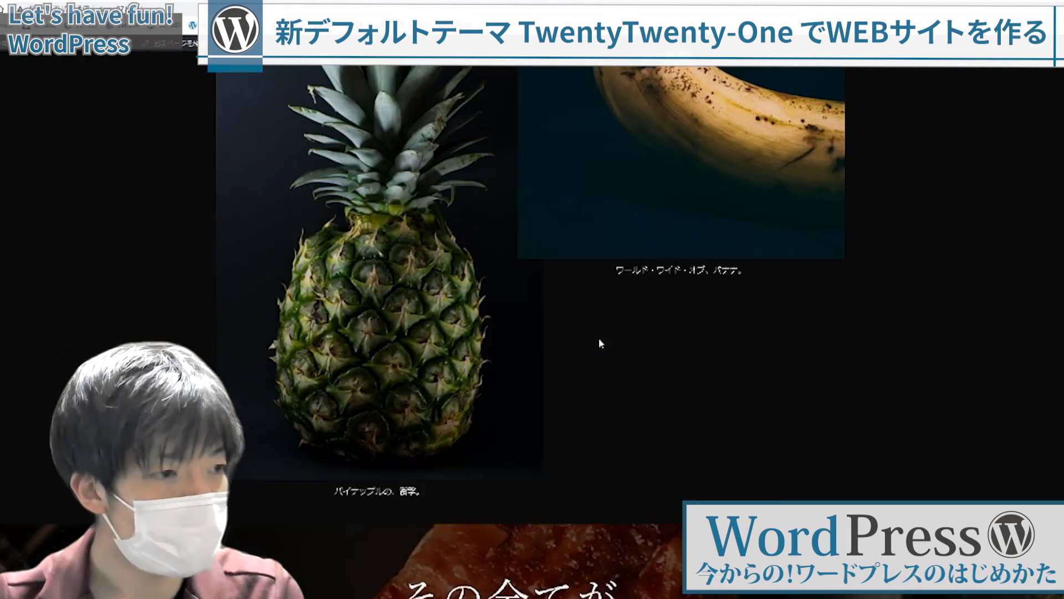
scroll(497, 415, down, 8)
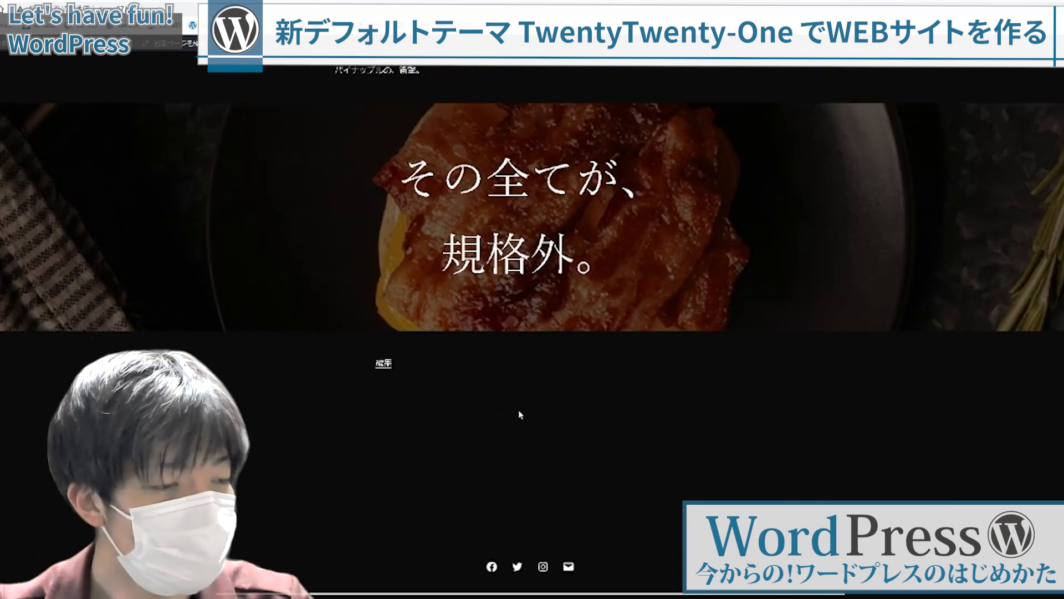
scroll(513, 414, up, 6)
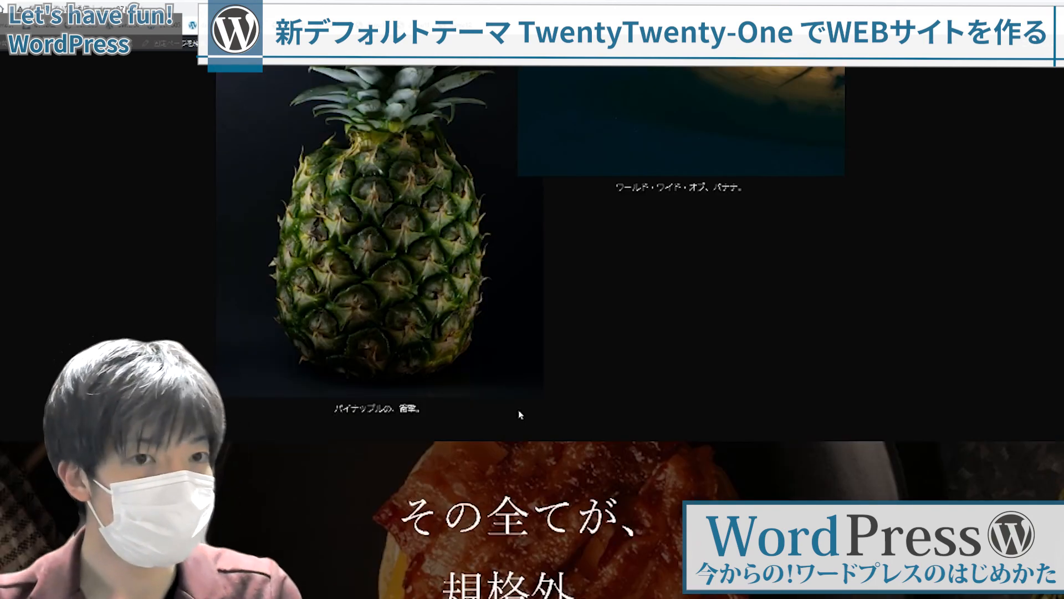